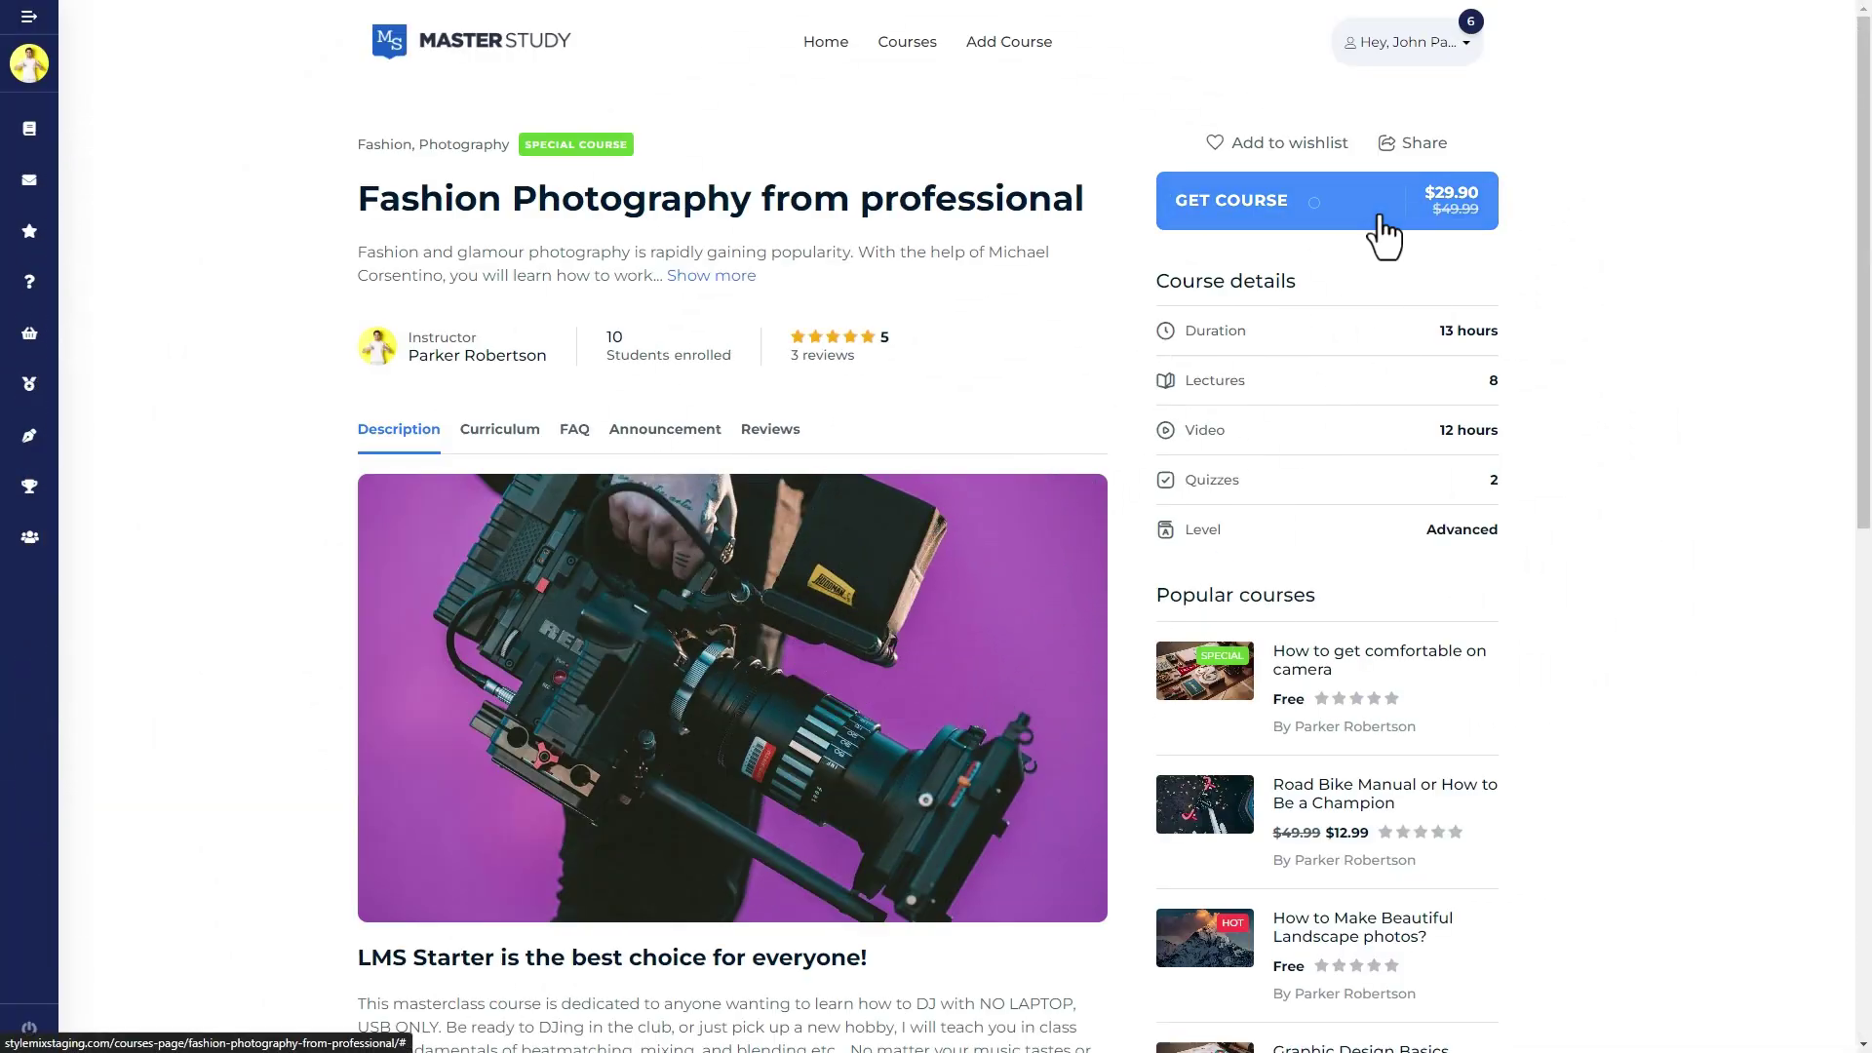
# Open the cart holding the Fashion Photography from professional course and proceed to checkout
pyautogui.click(1383, 229)
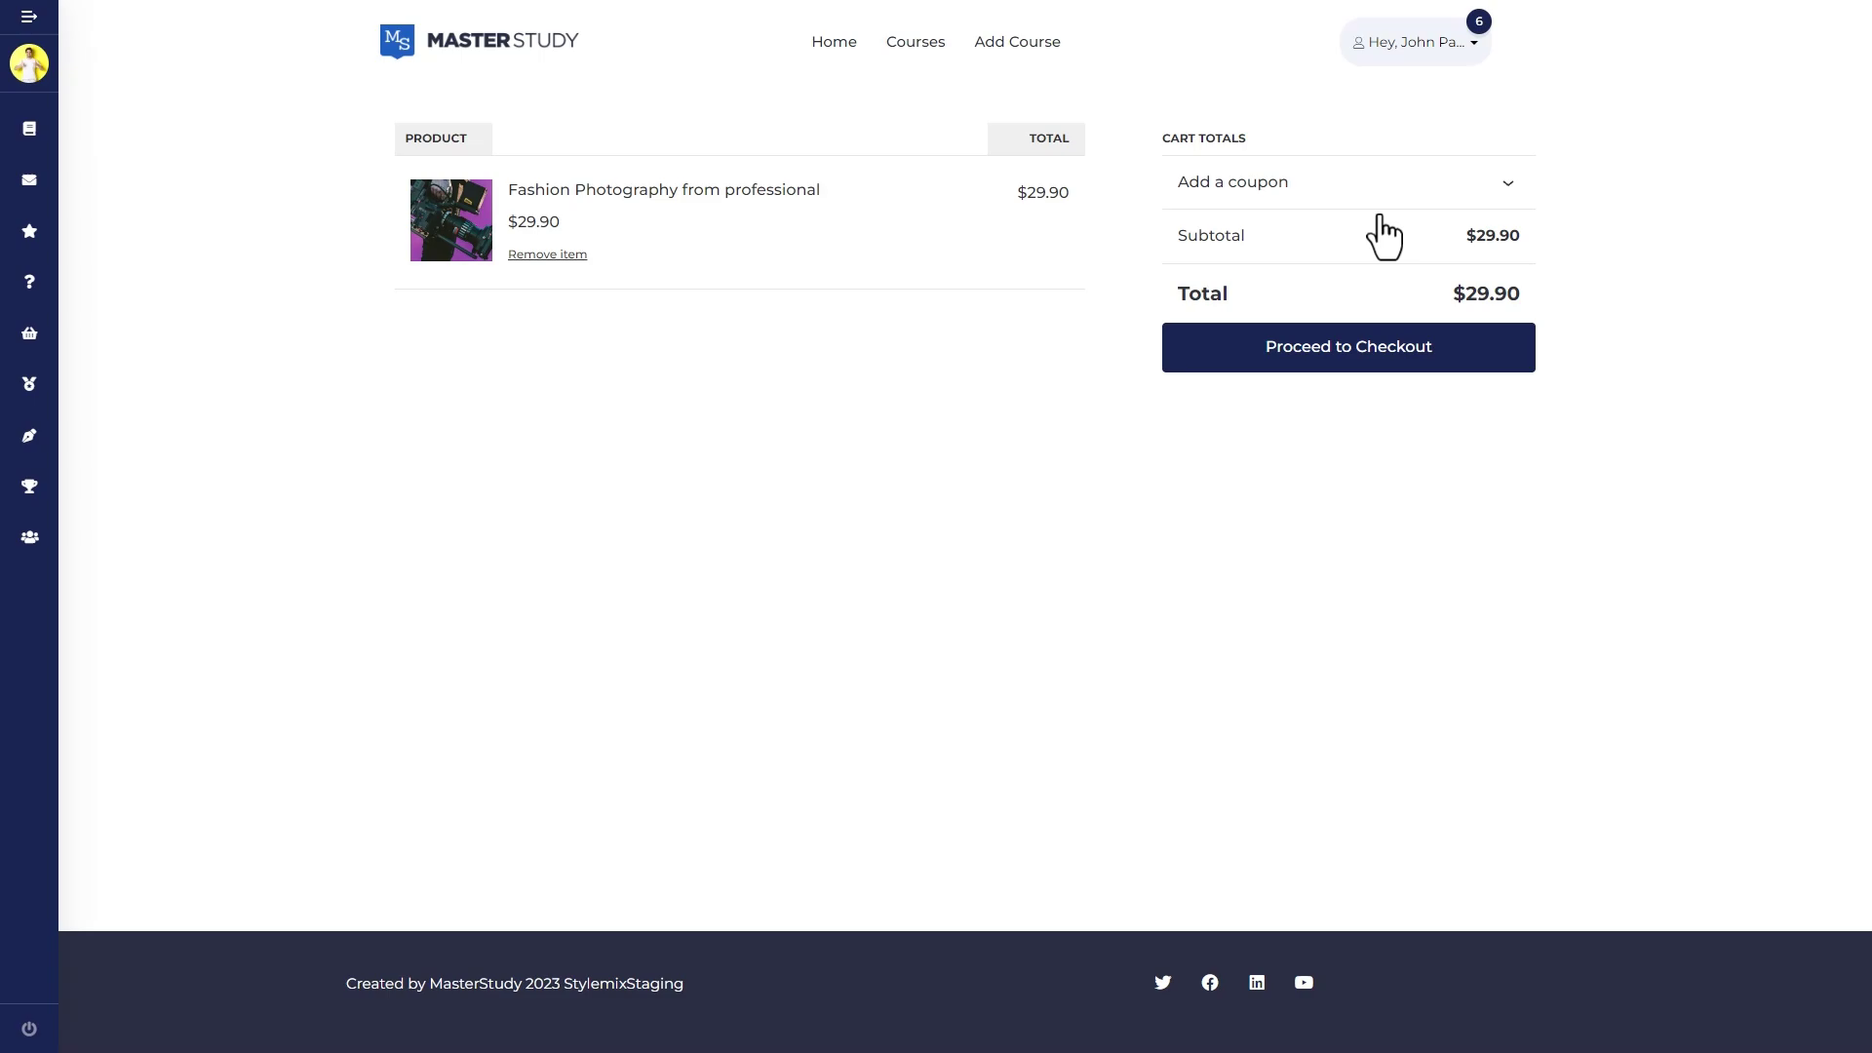
pyautogui.click(1440, 371)
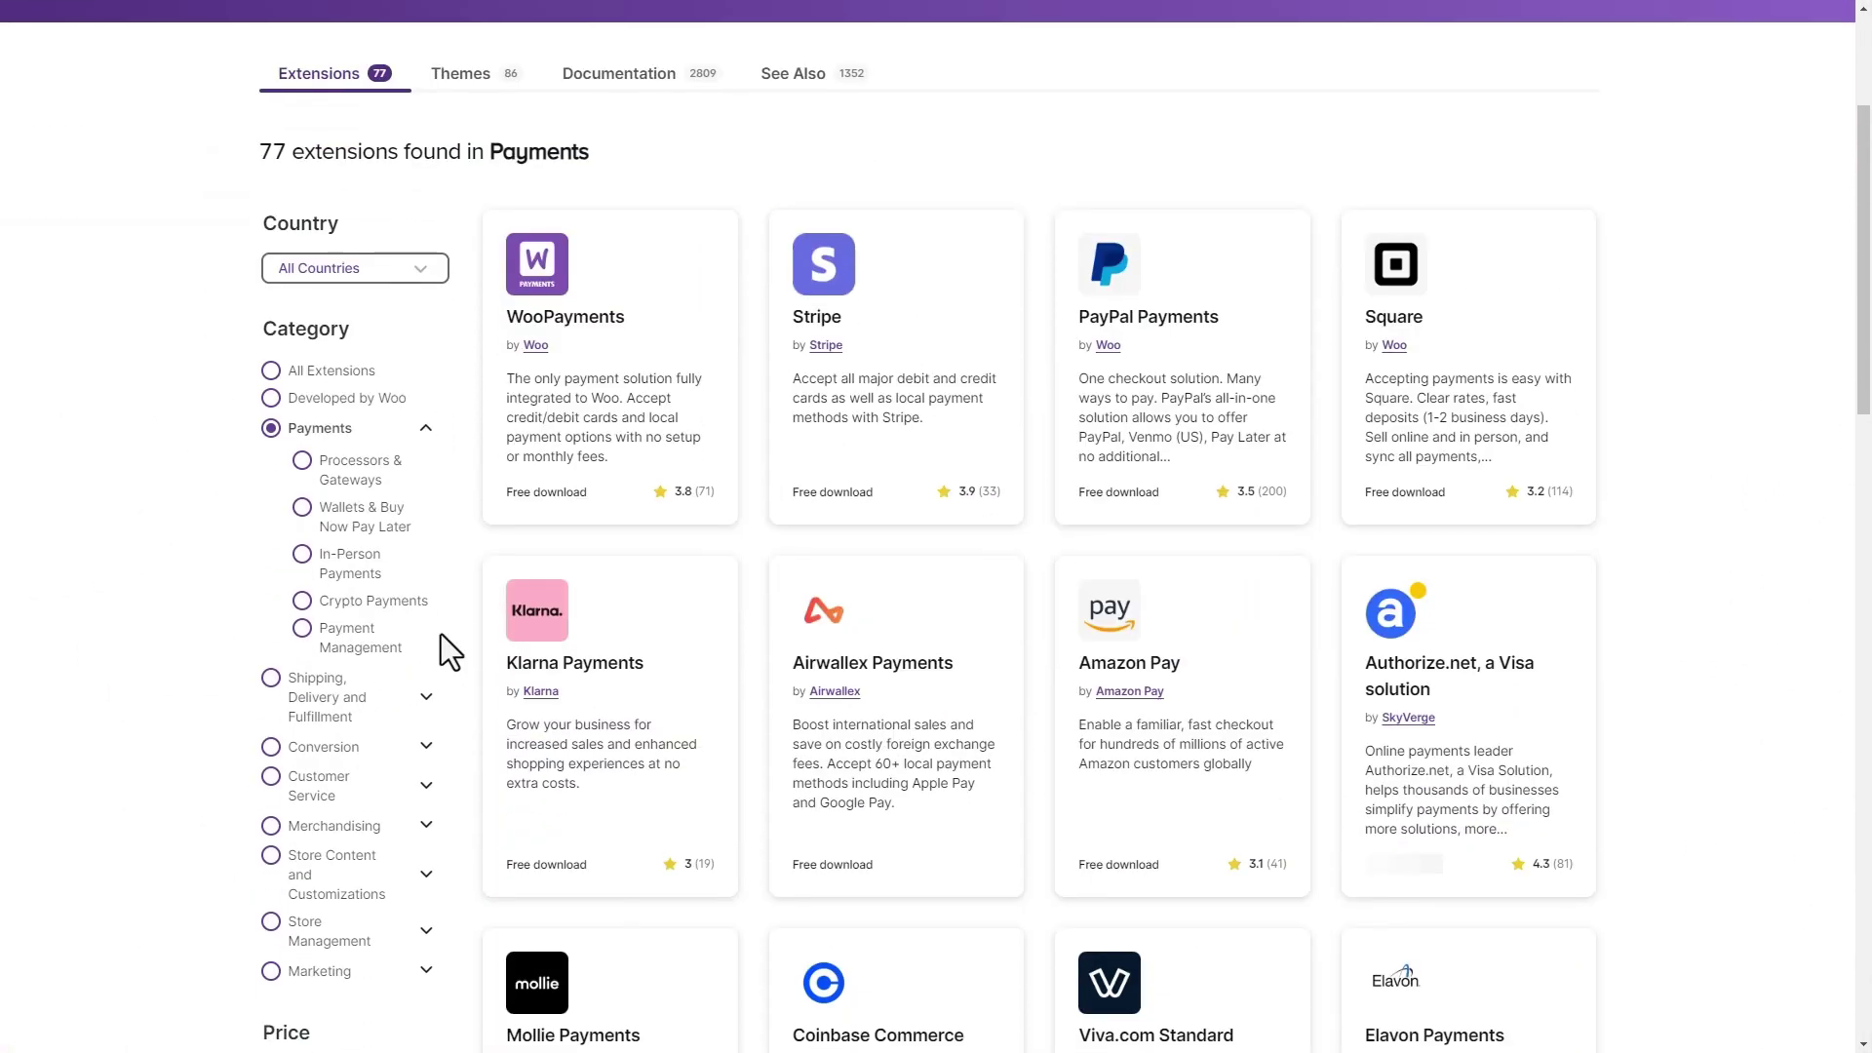
# Show page 2 of the Payments extensions, starting with Payoneer Checkout and PayU India
pyautogui.scroll(-12, 441, 633)
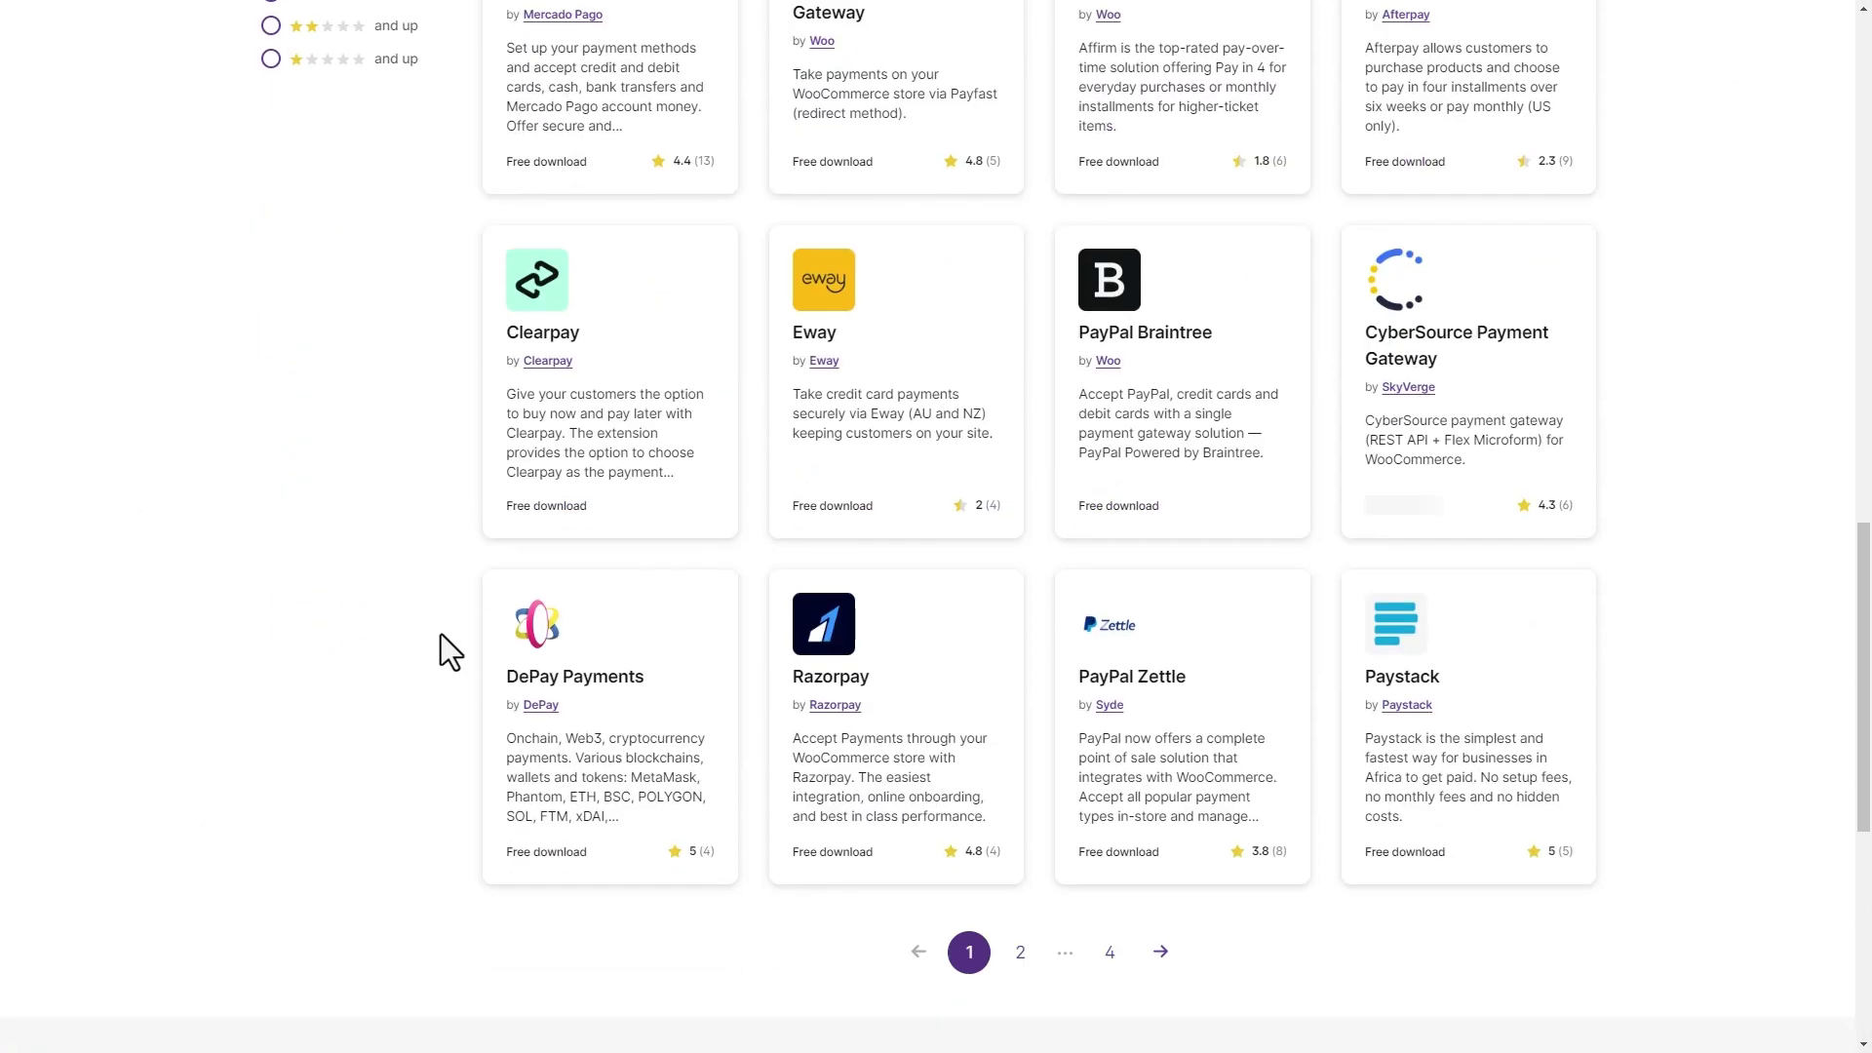
pyautogui.scroll(-2, 441, 634)
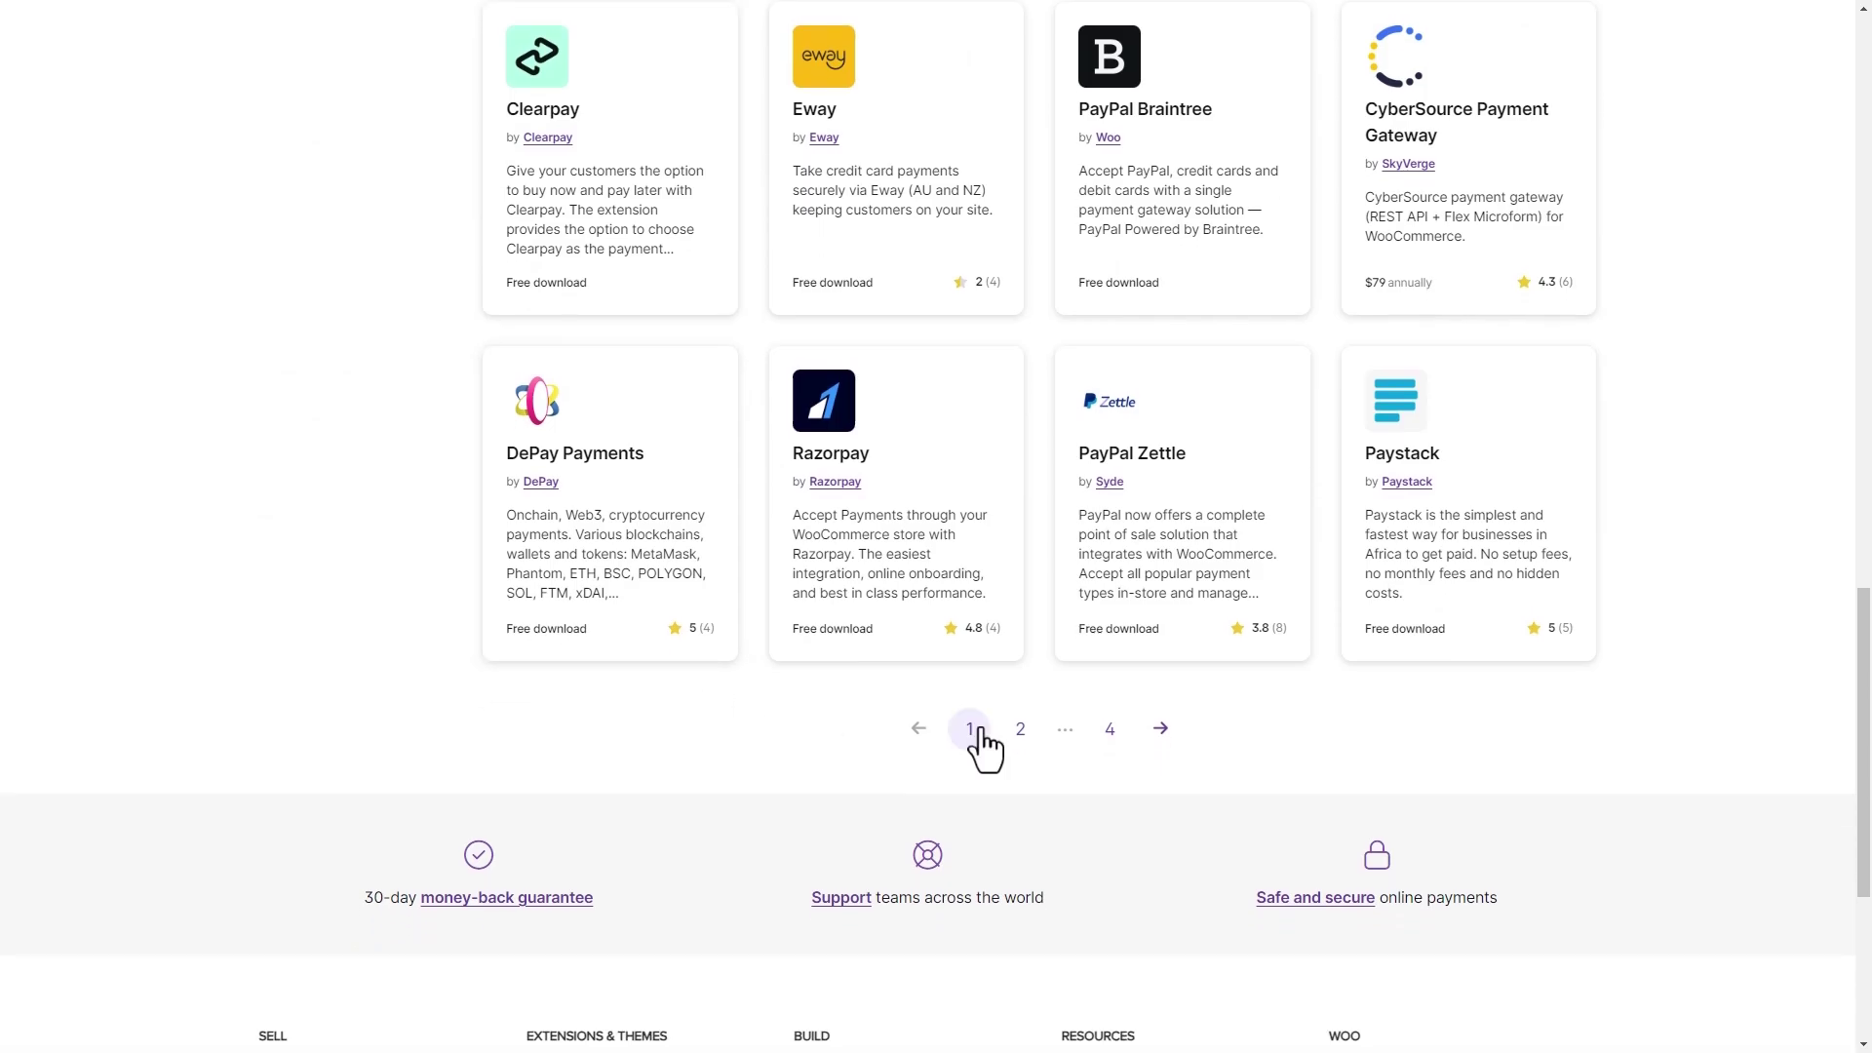
pyautogui.click(1023, 751)
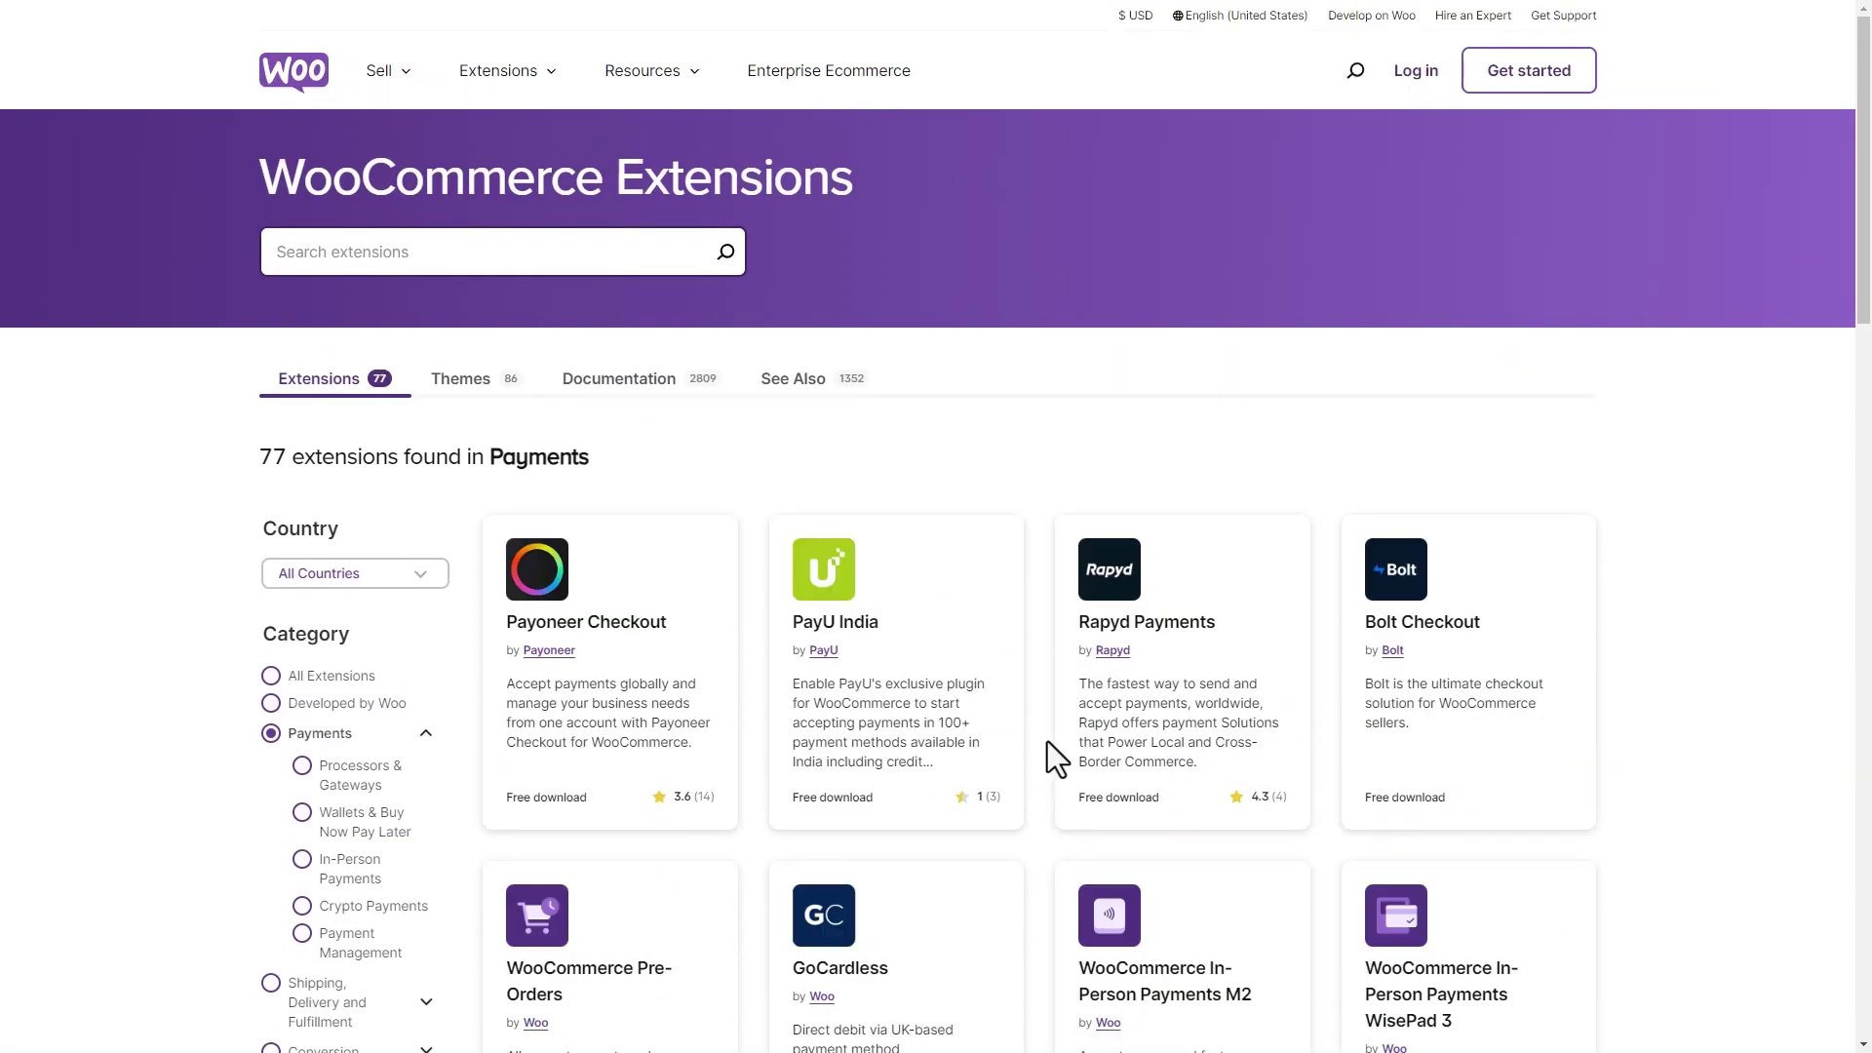
pyautogui.scroll(-10, 1047, 741)
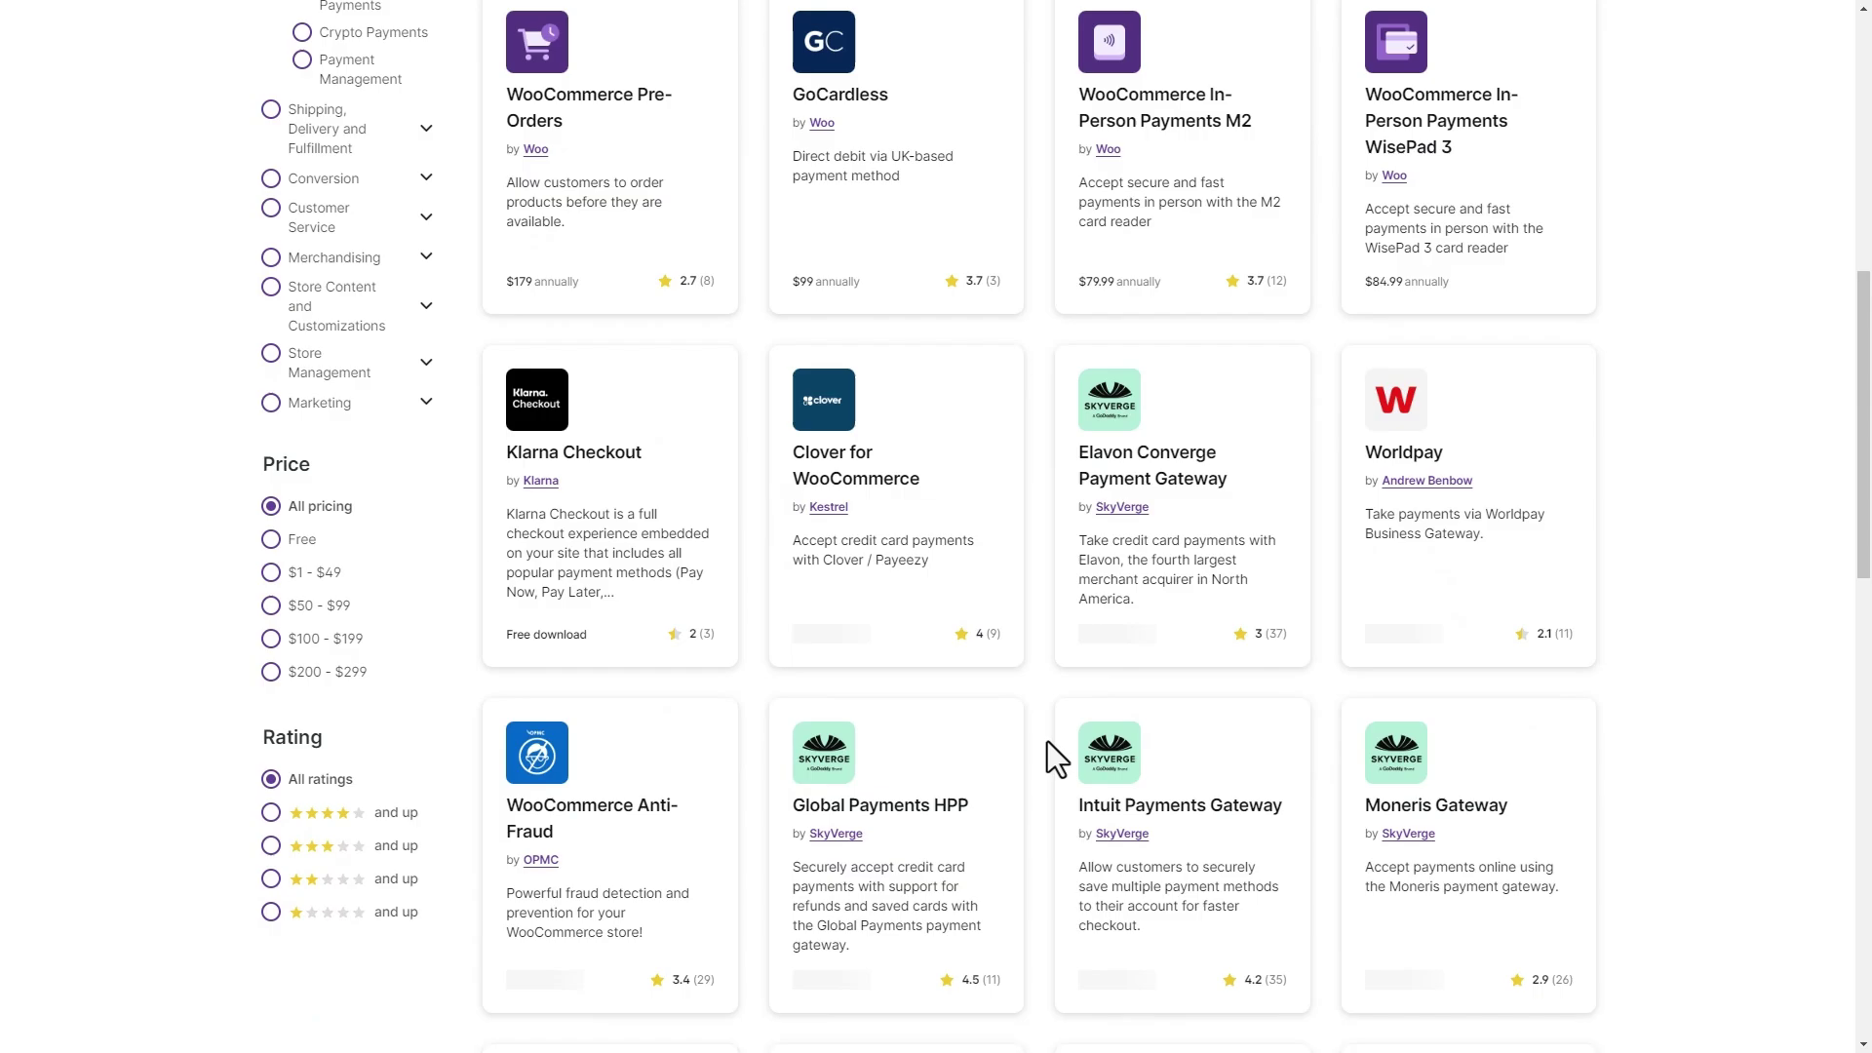
pyautogui.scroll(-10, 1047, 741)
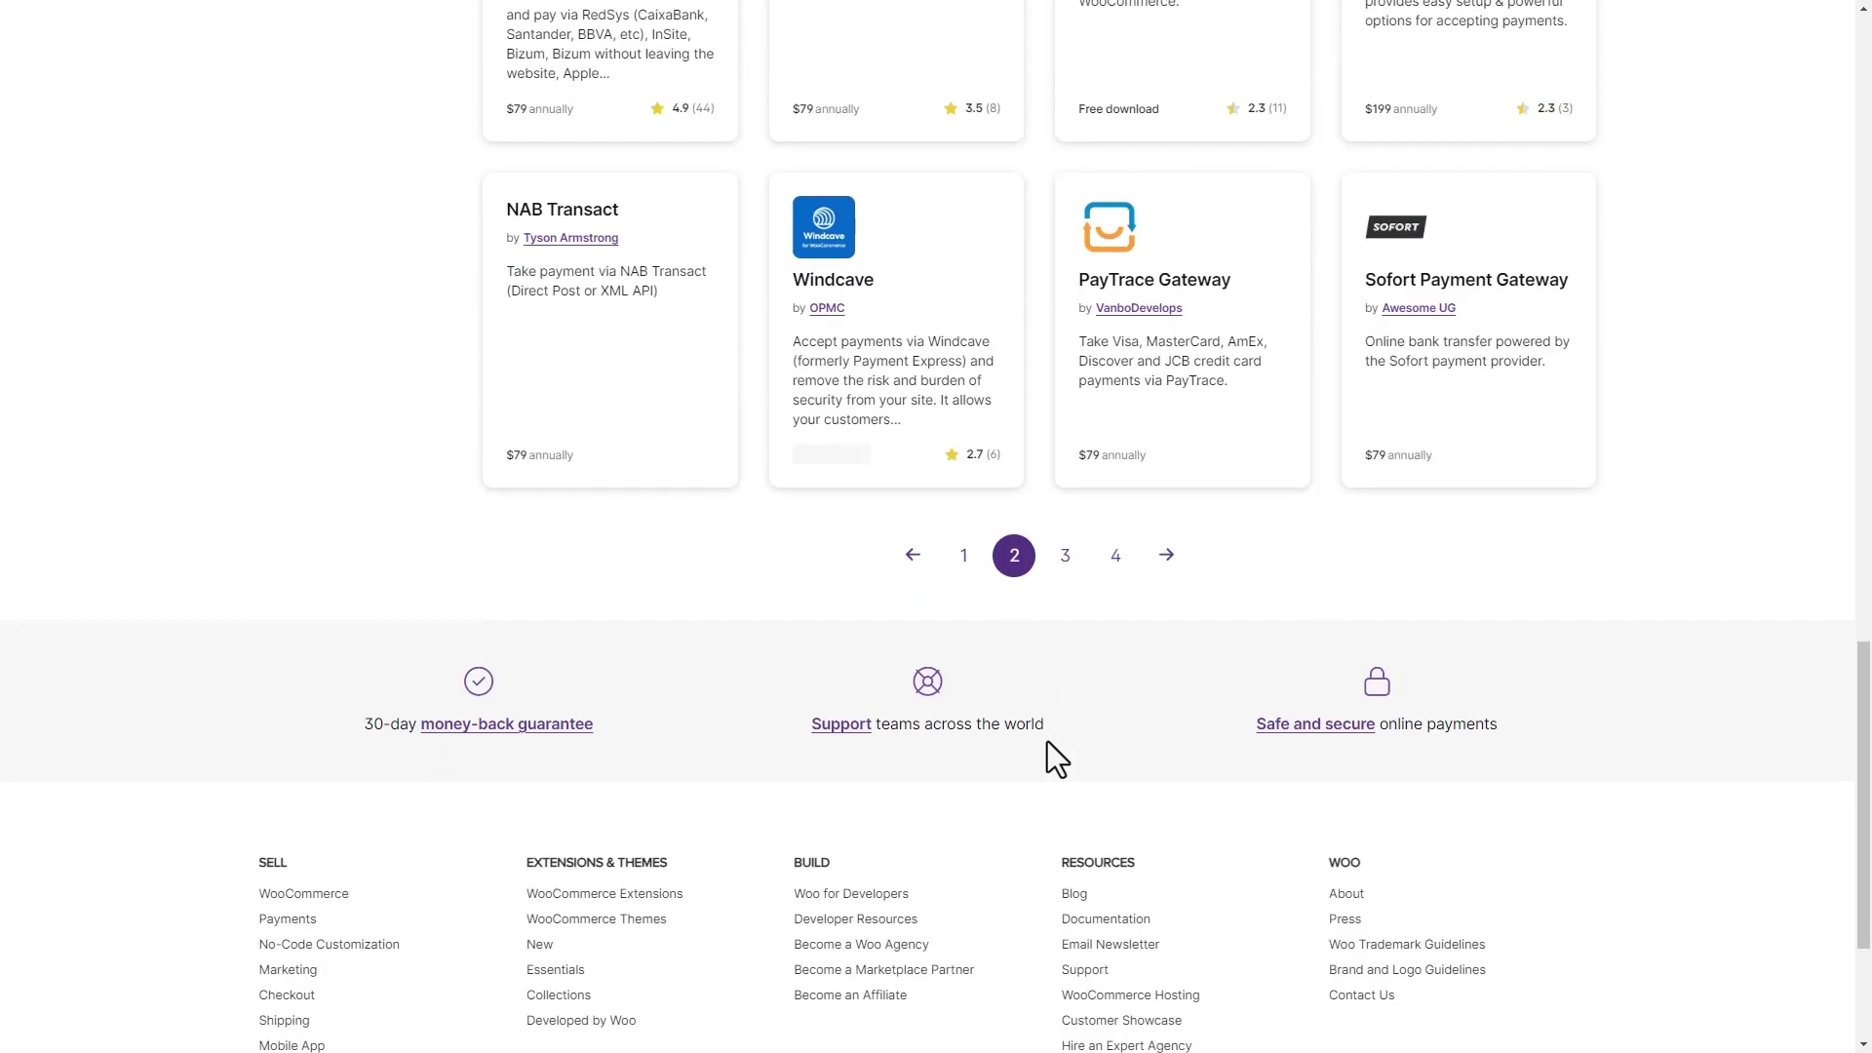
pyautogui.scroll(6, 1047, 741)
pyautogui.scroll(13, 1047, 741)
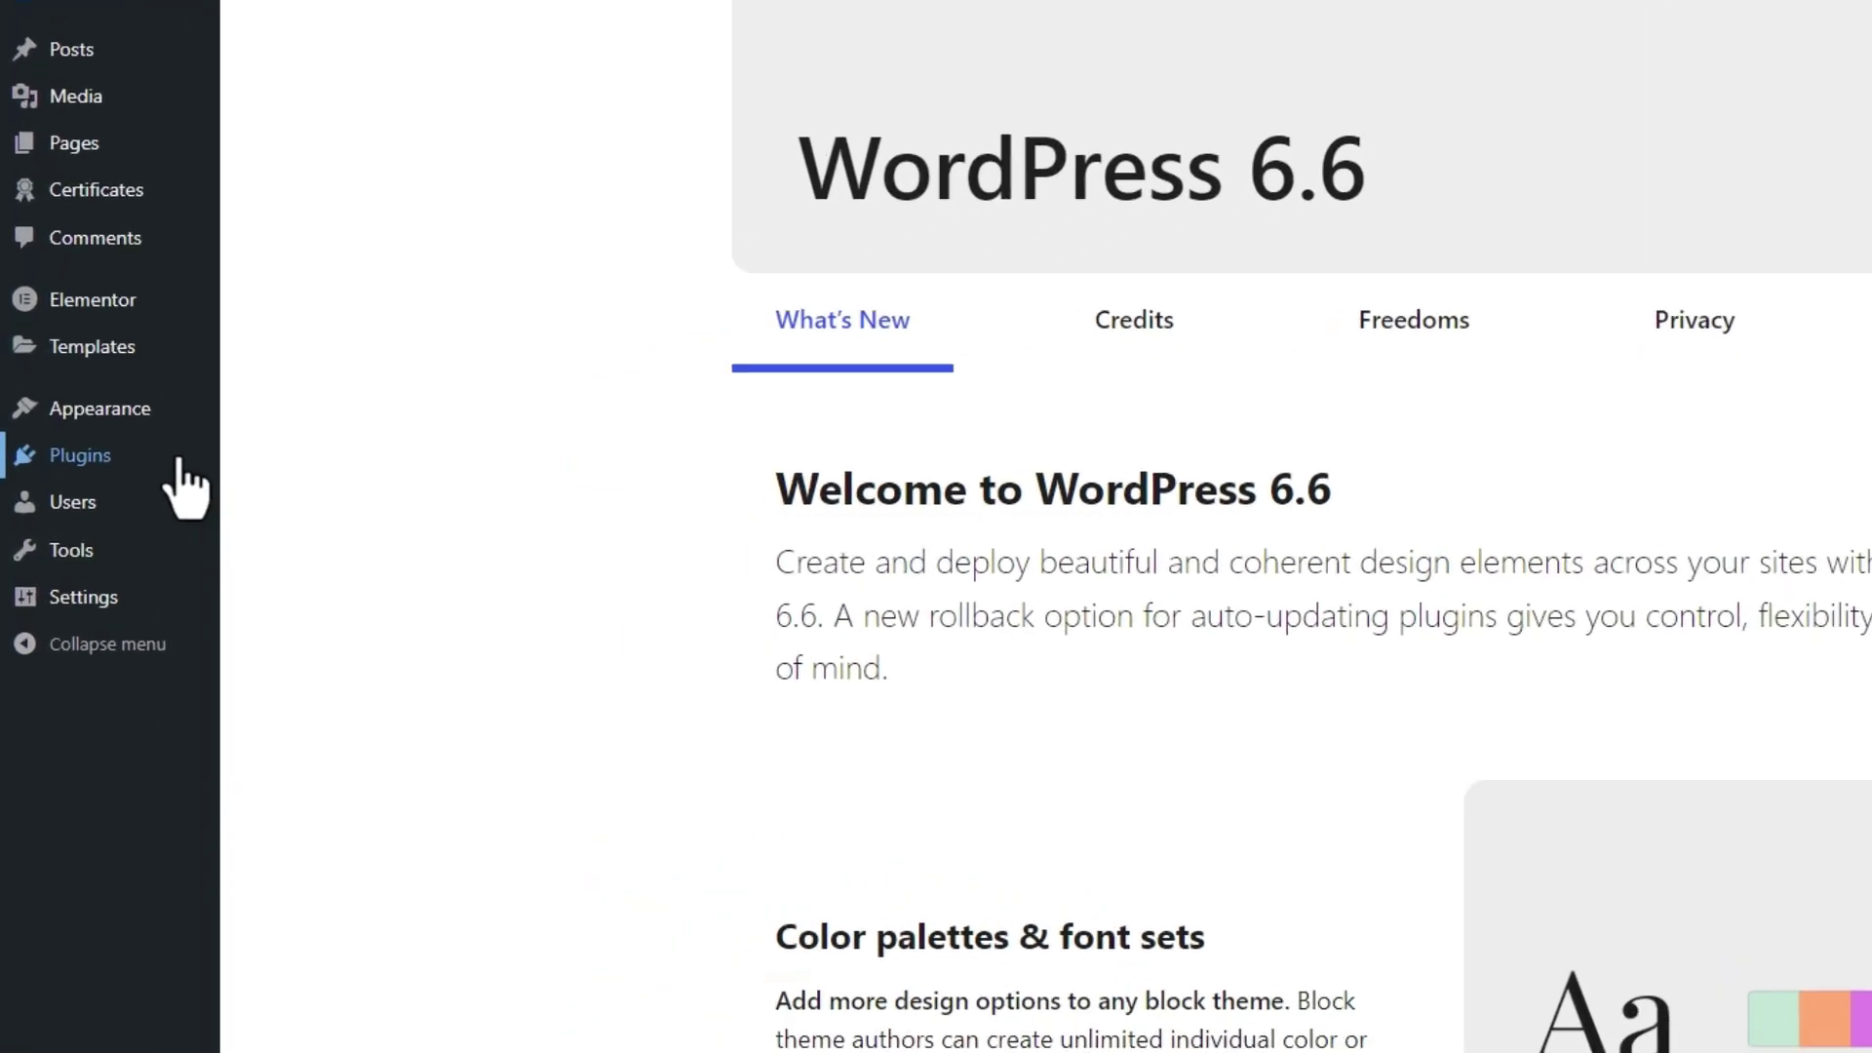
# Search the plugin directory for WooCommerce, then install and activate it
pyautogui.moveTo(136, 480)
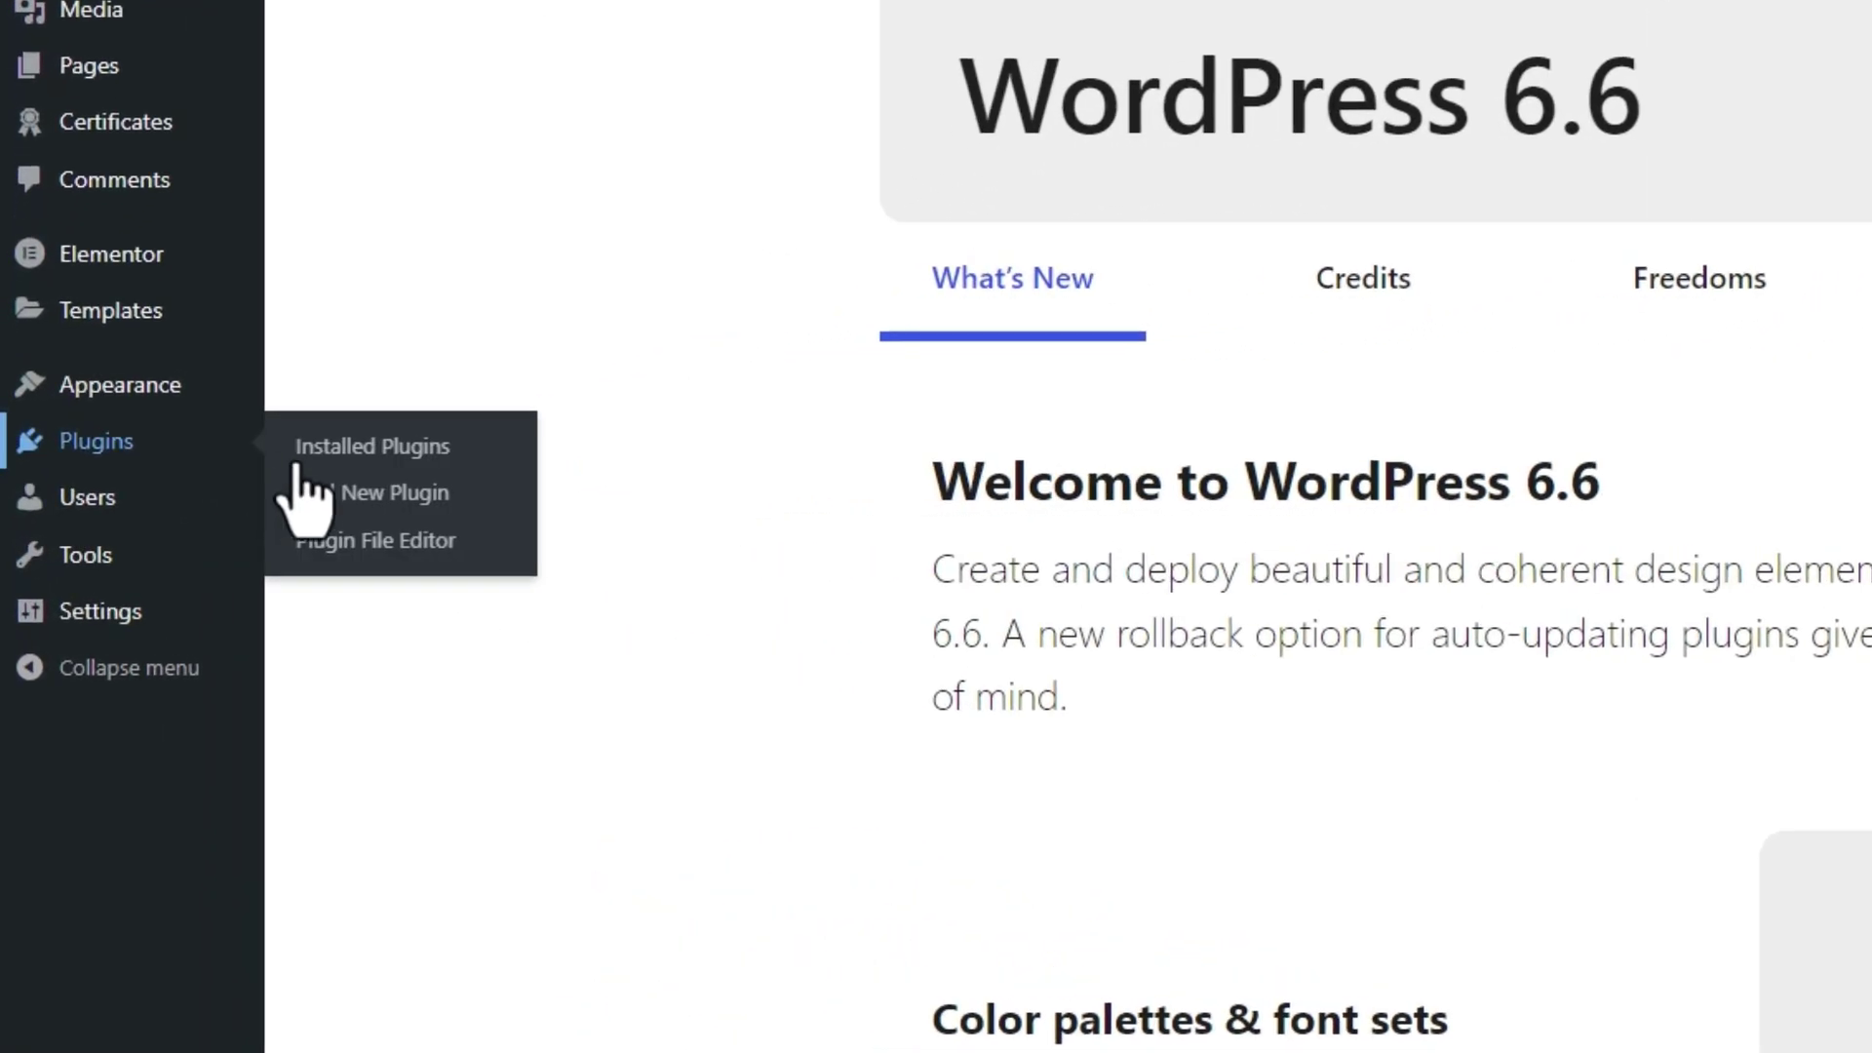
pyautogui.click(353, 498)
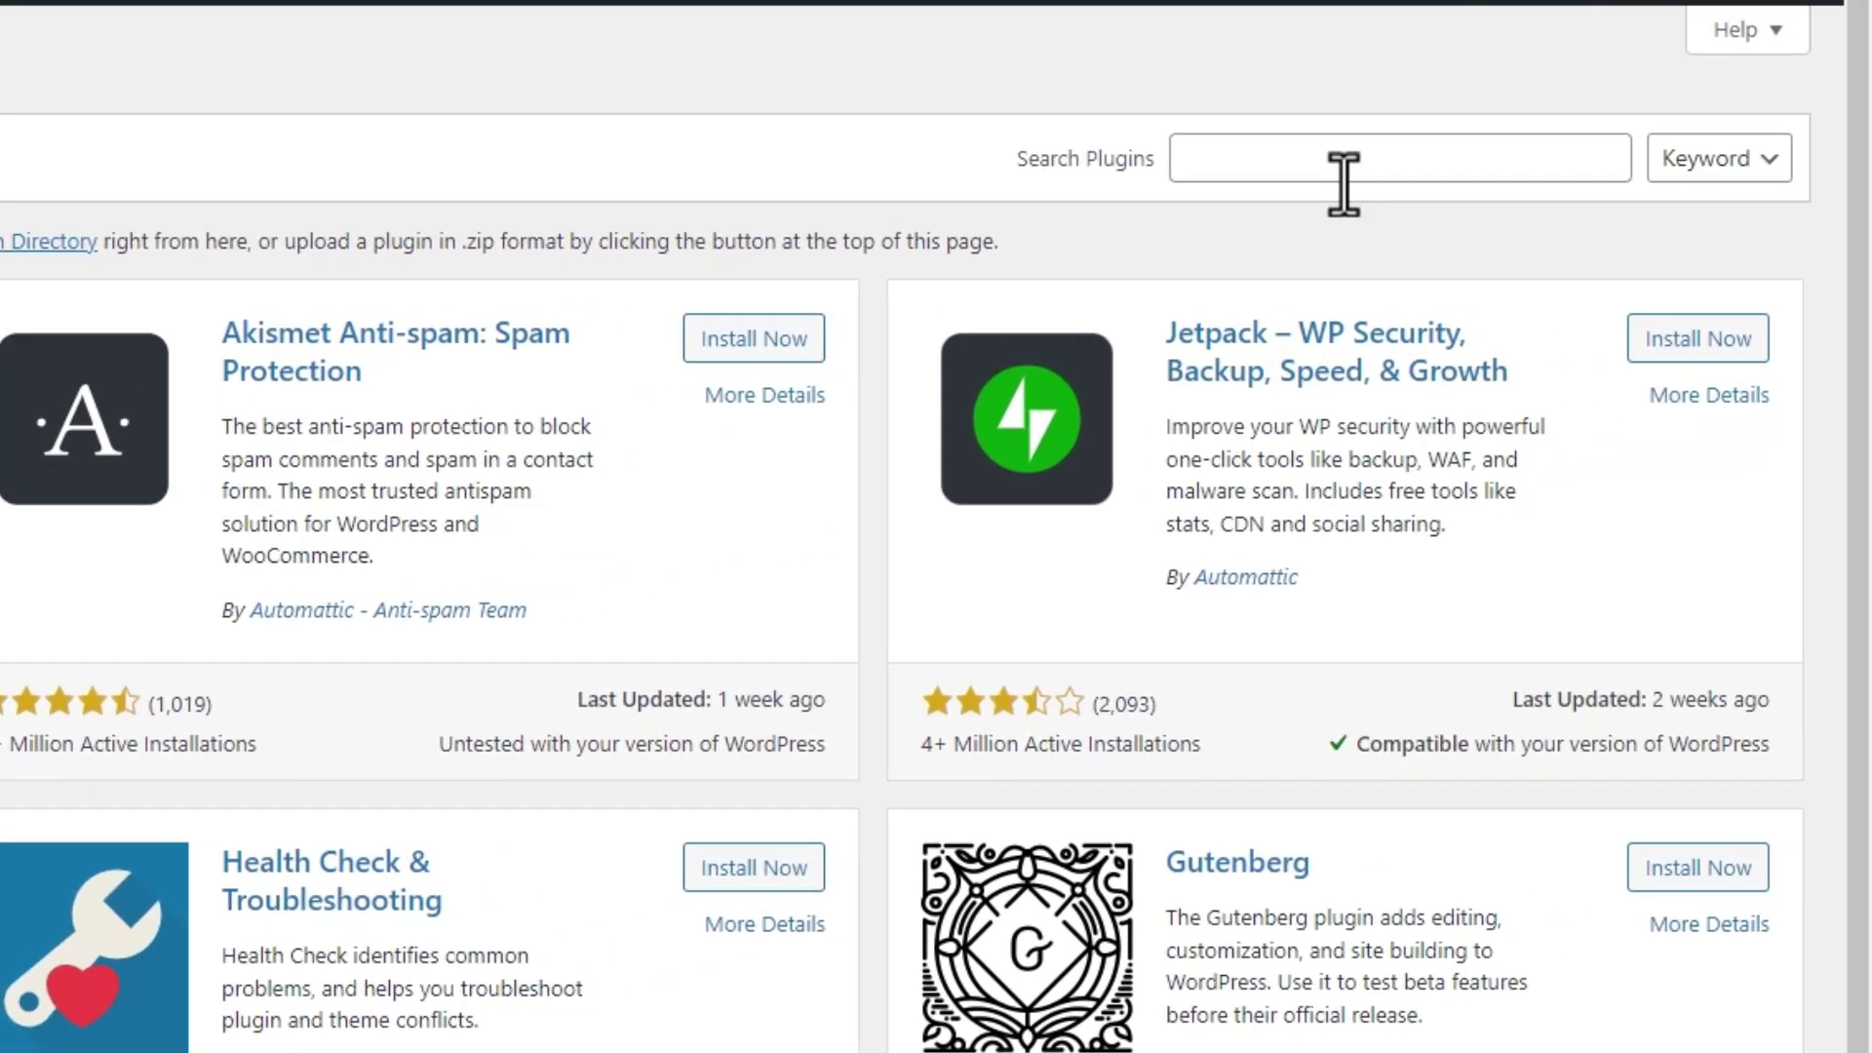
pyautogui.click(1344, 176)
pyautogui.write('WooCommerce')
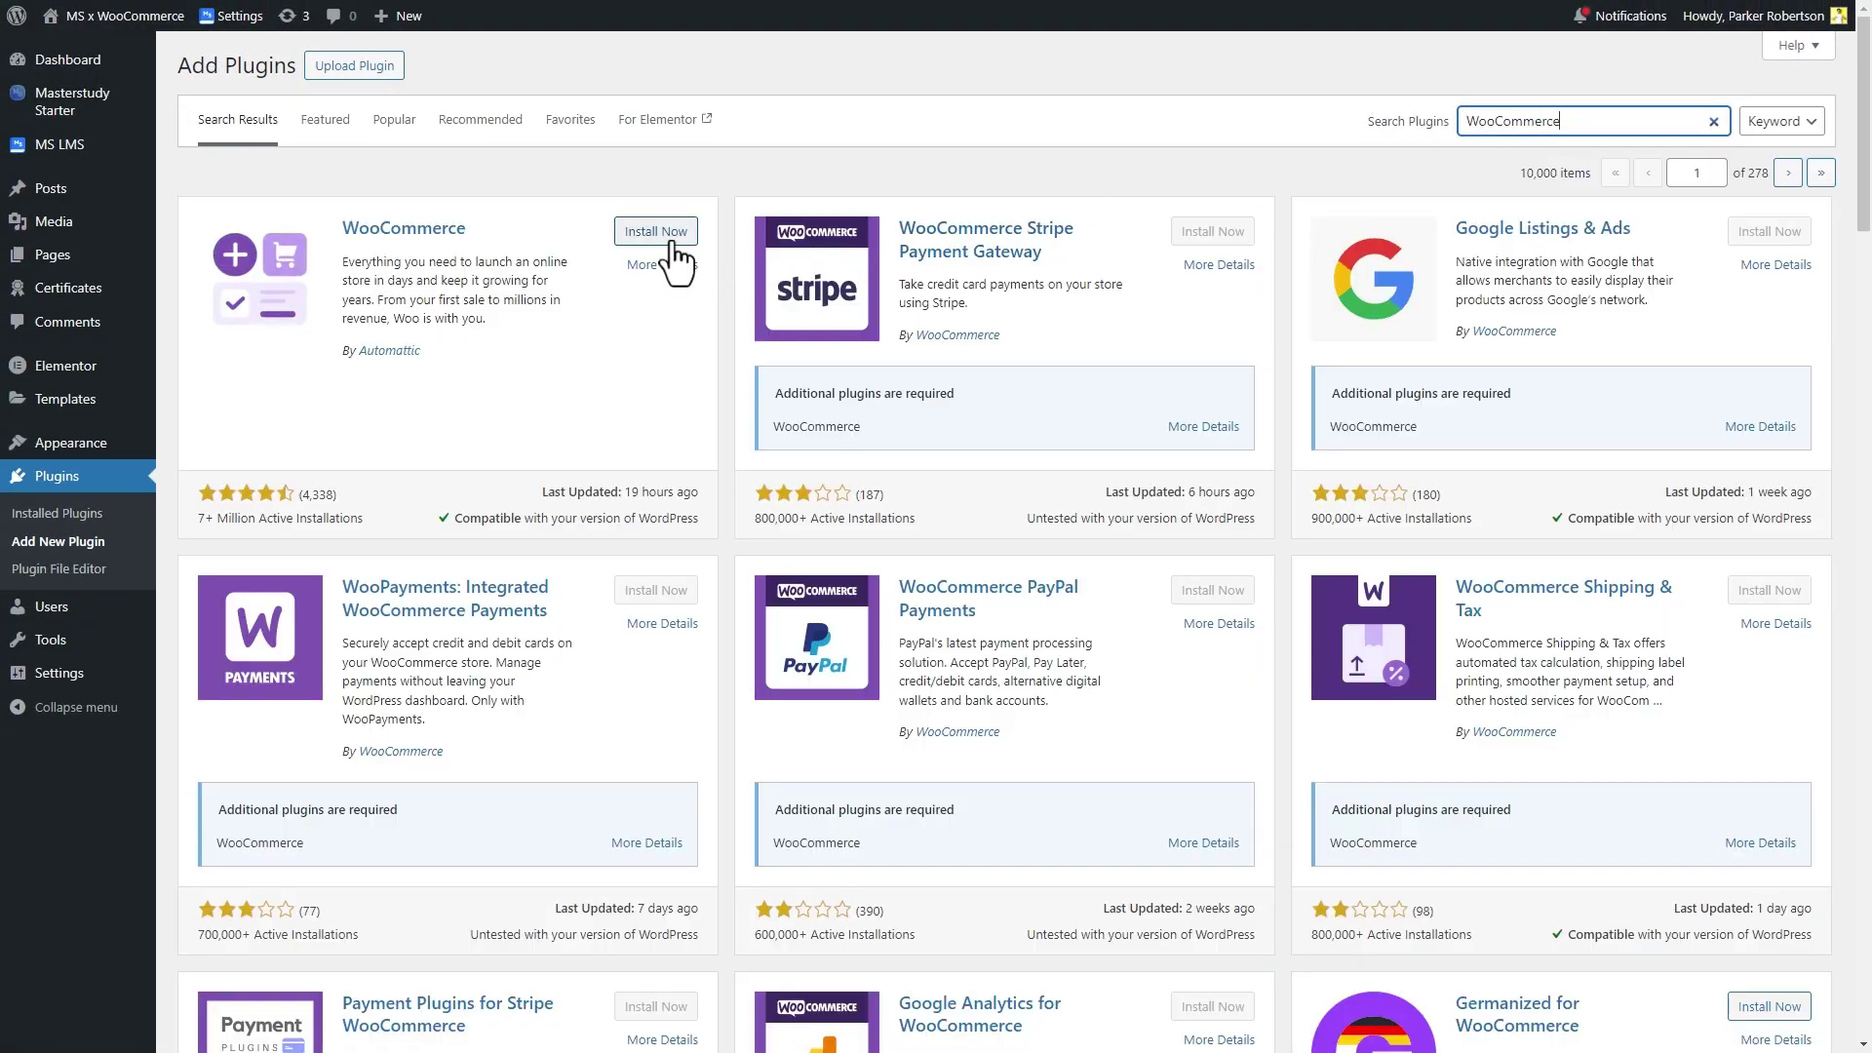
pyautogui.click(663, 236)
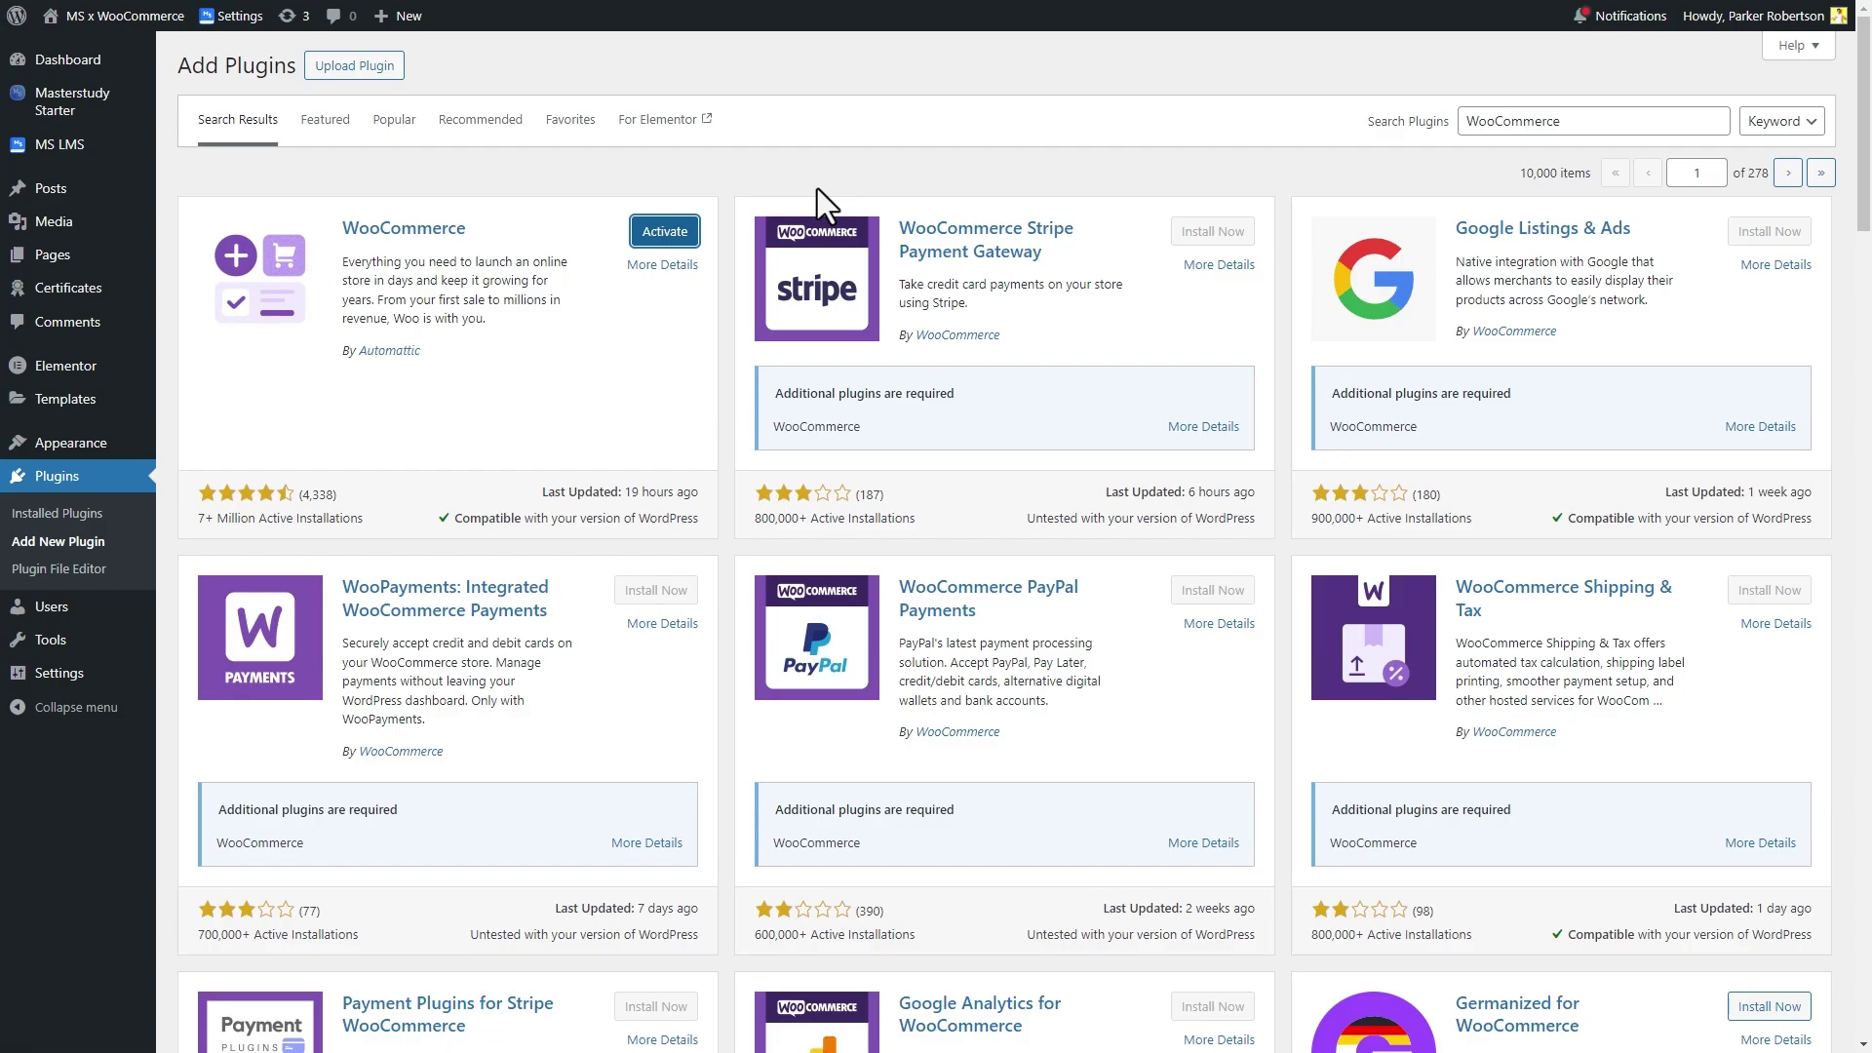
pyautogui.click(688, 235)
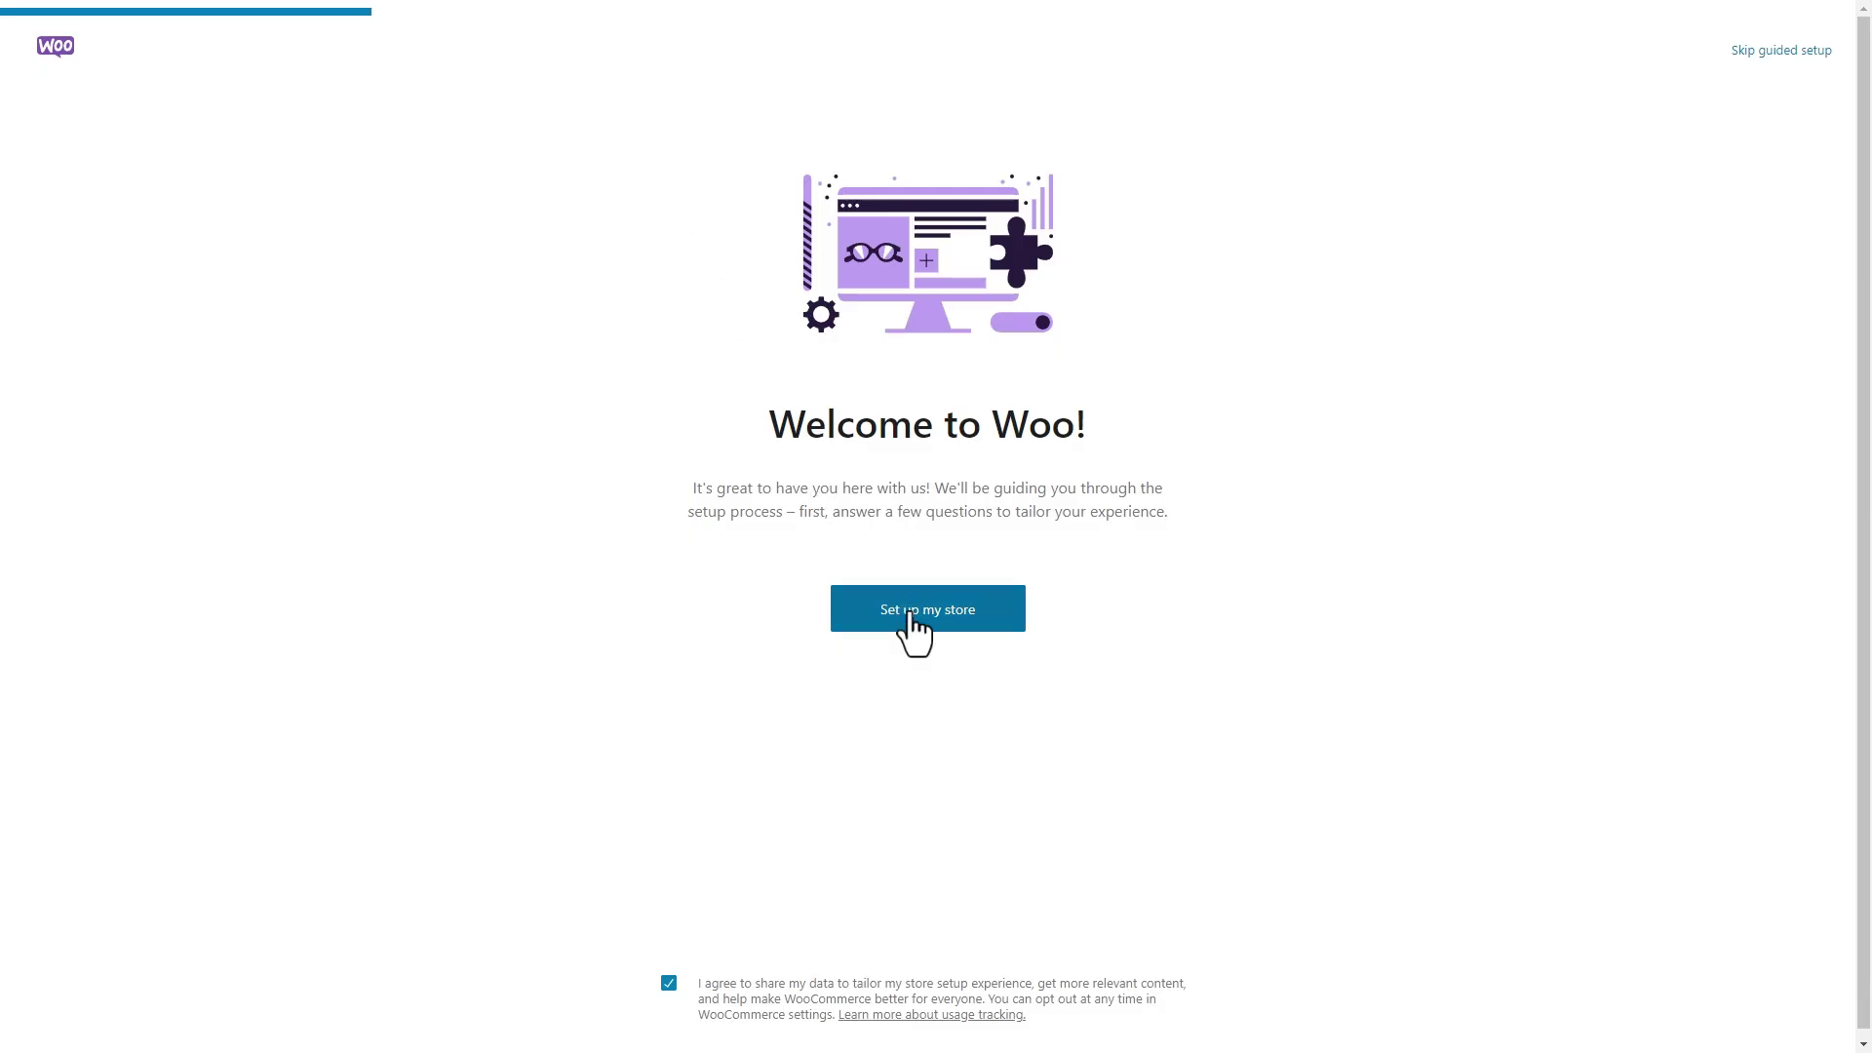
# Set up the store as a business just starting out, submit store details, and skip free extras
pyautogui.click(907, 620)
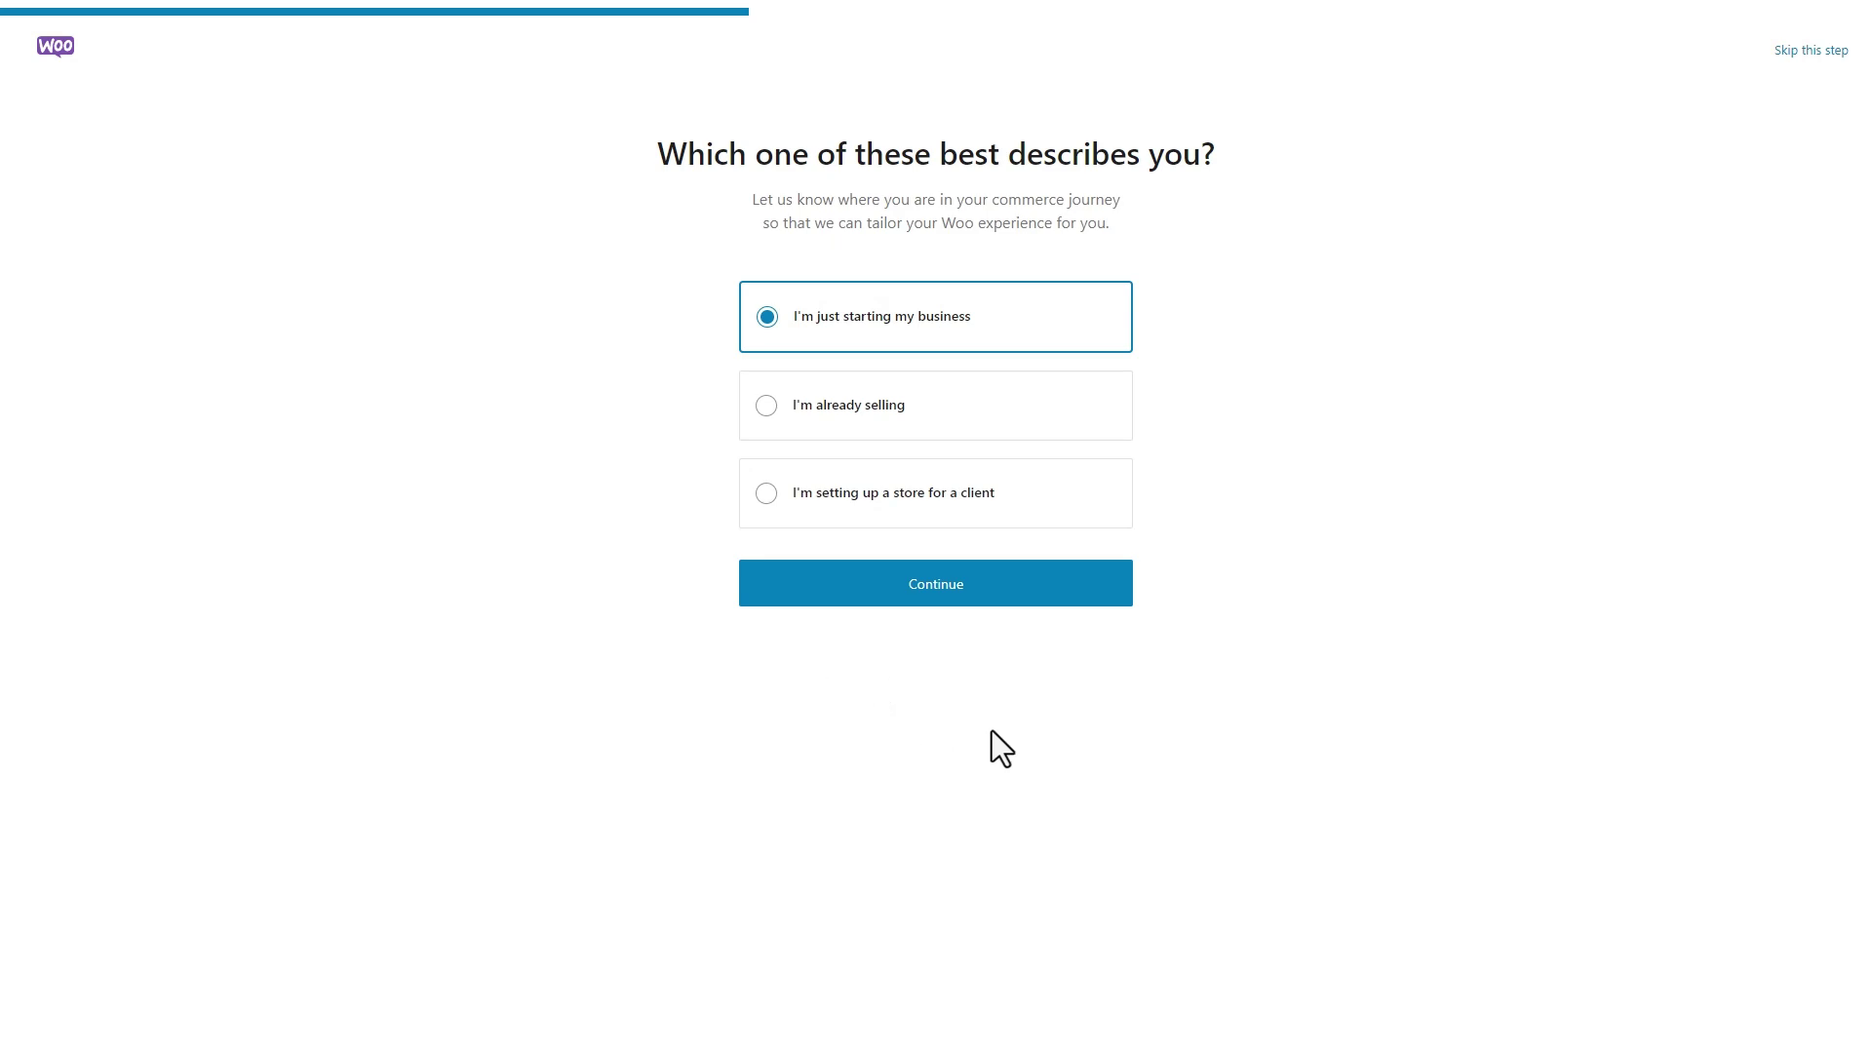
pyautogui.click(936, 583)
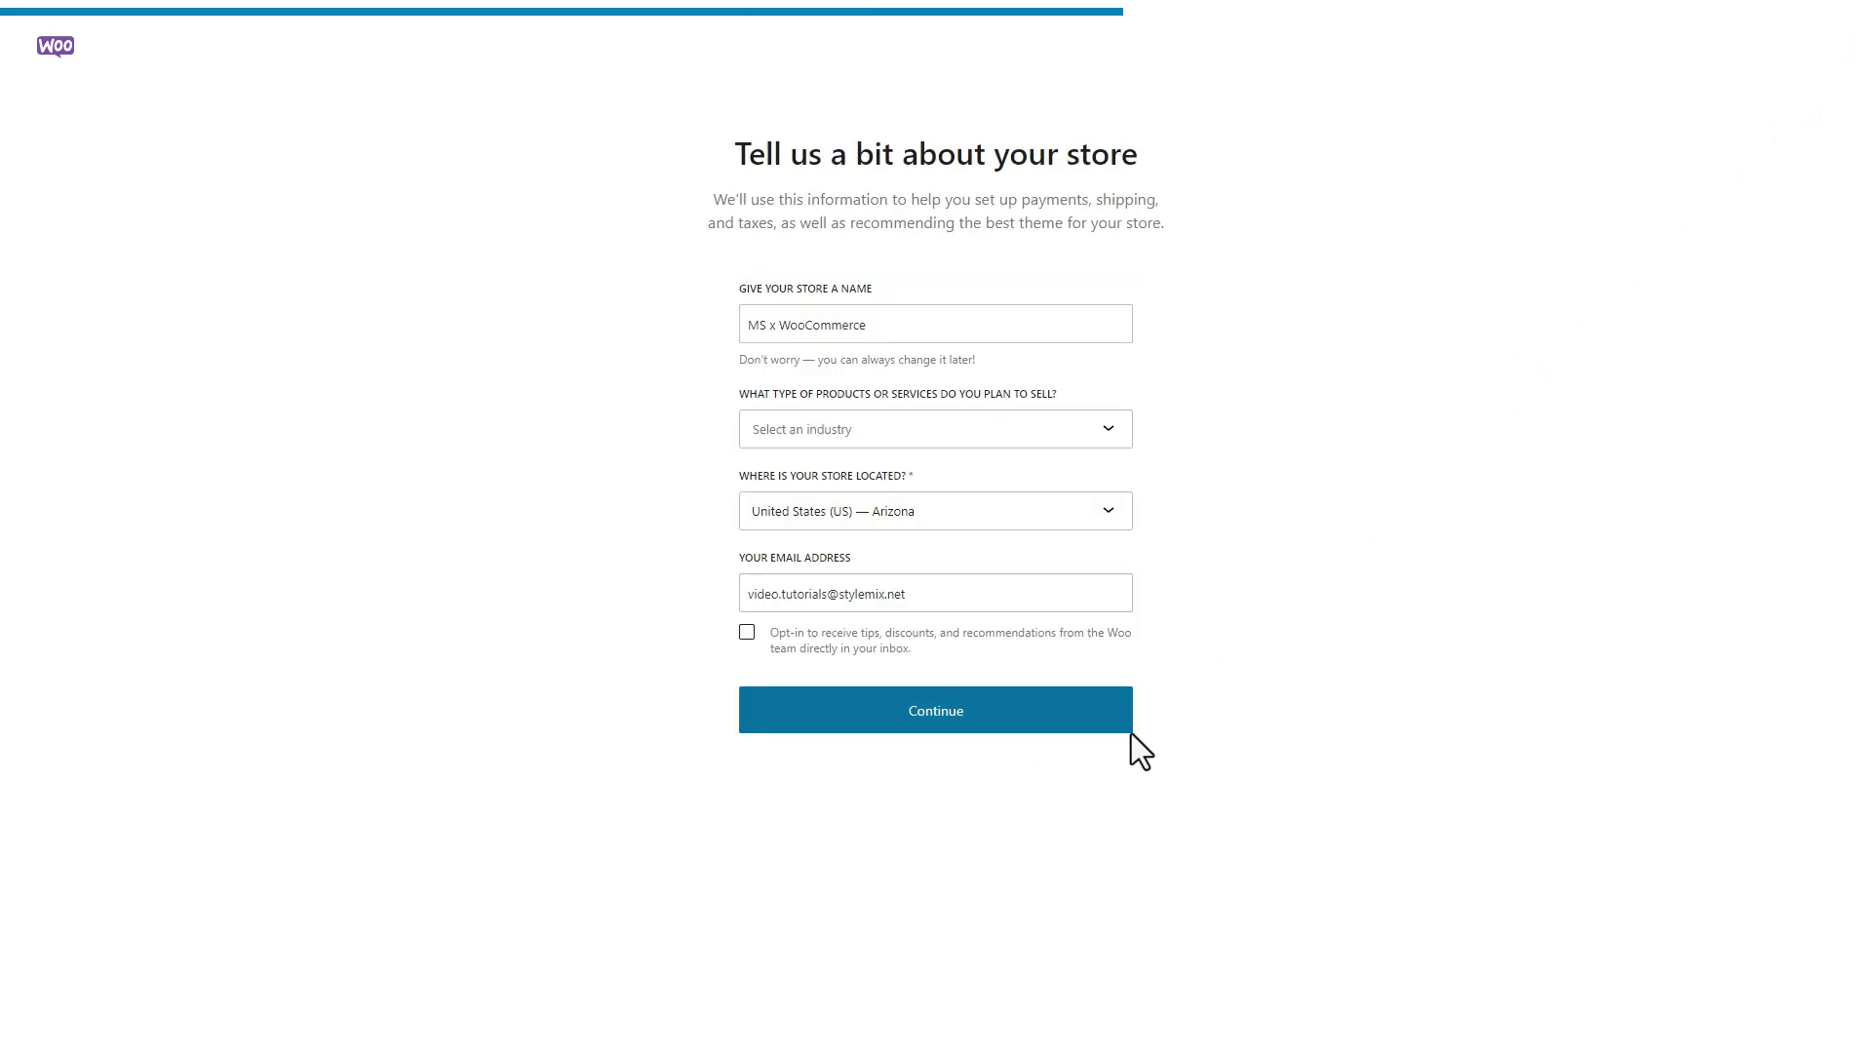
pyautogui.click(1131, 730)
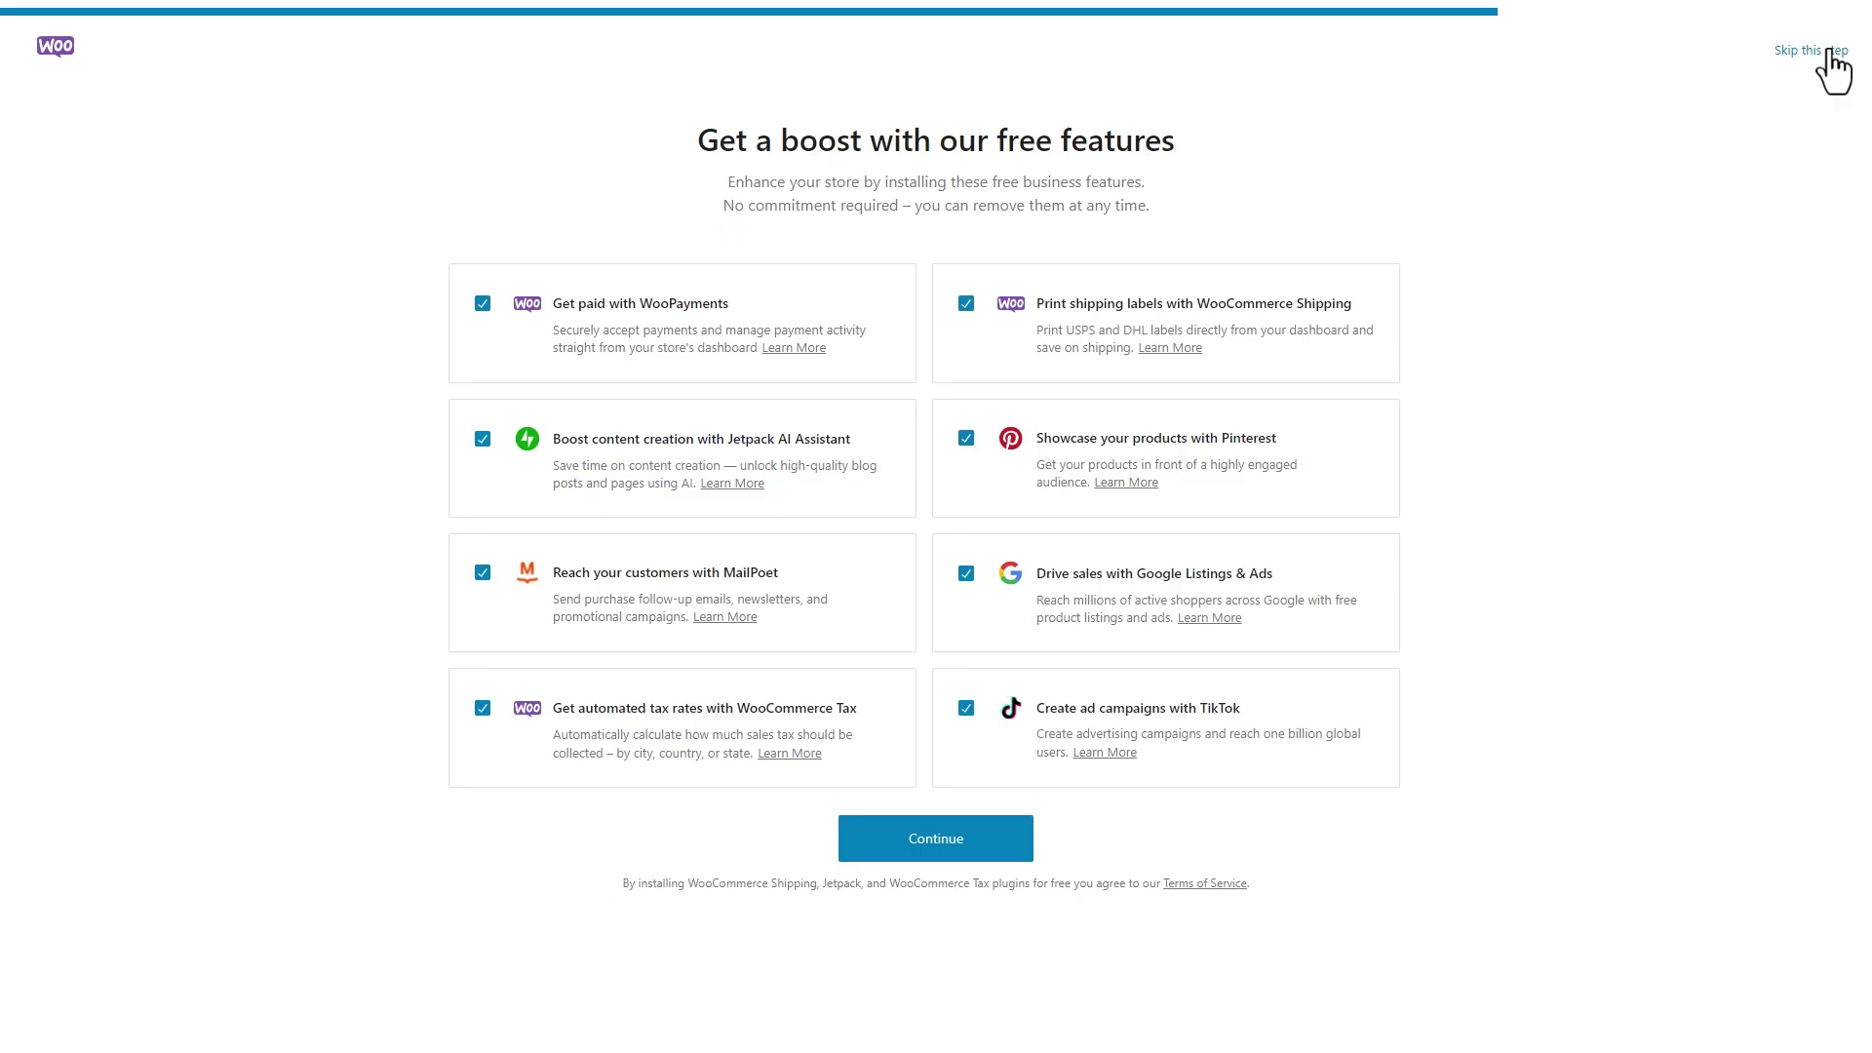
pyautogui.click(1827, 54)
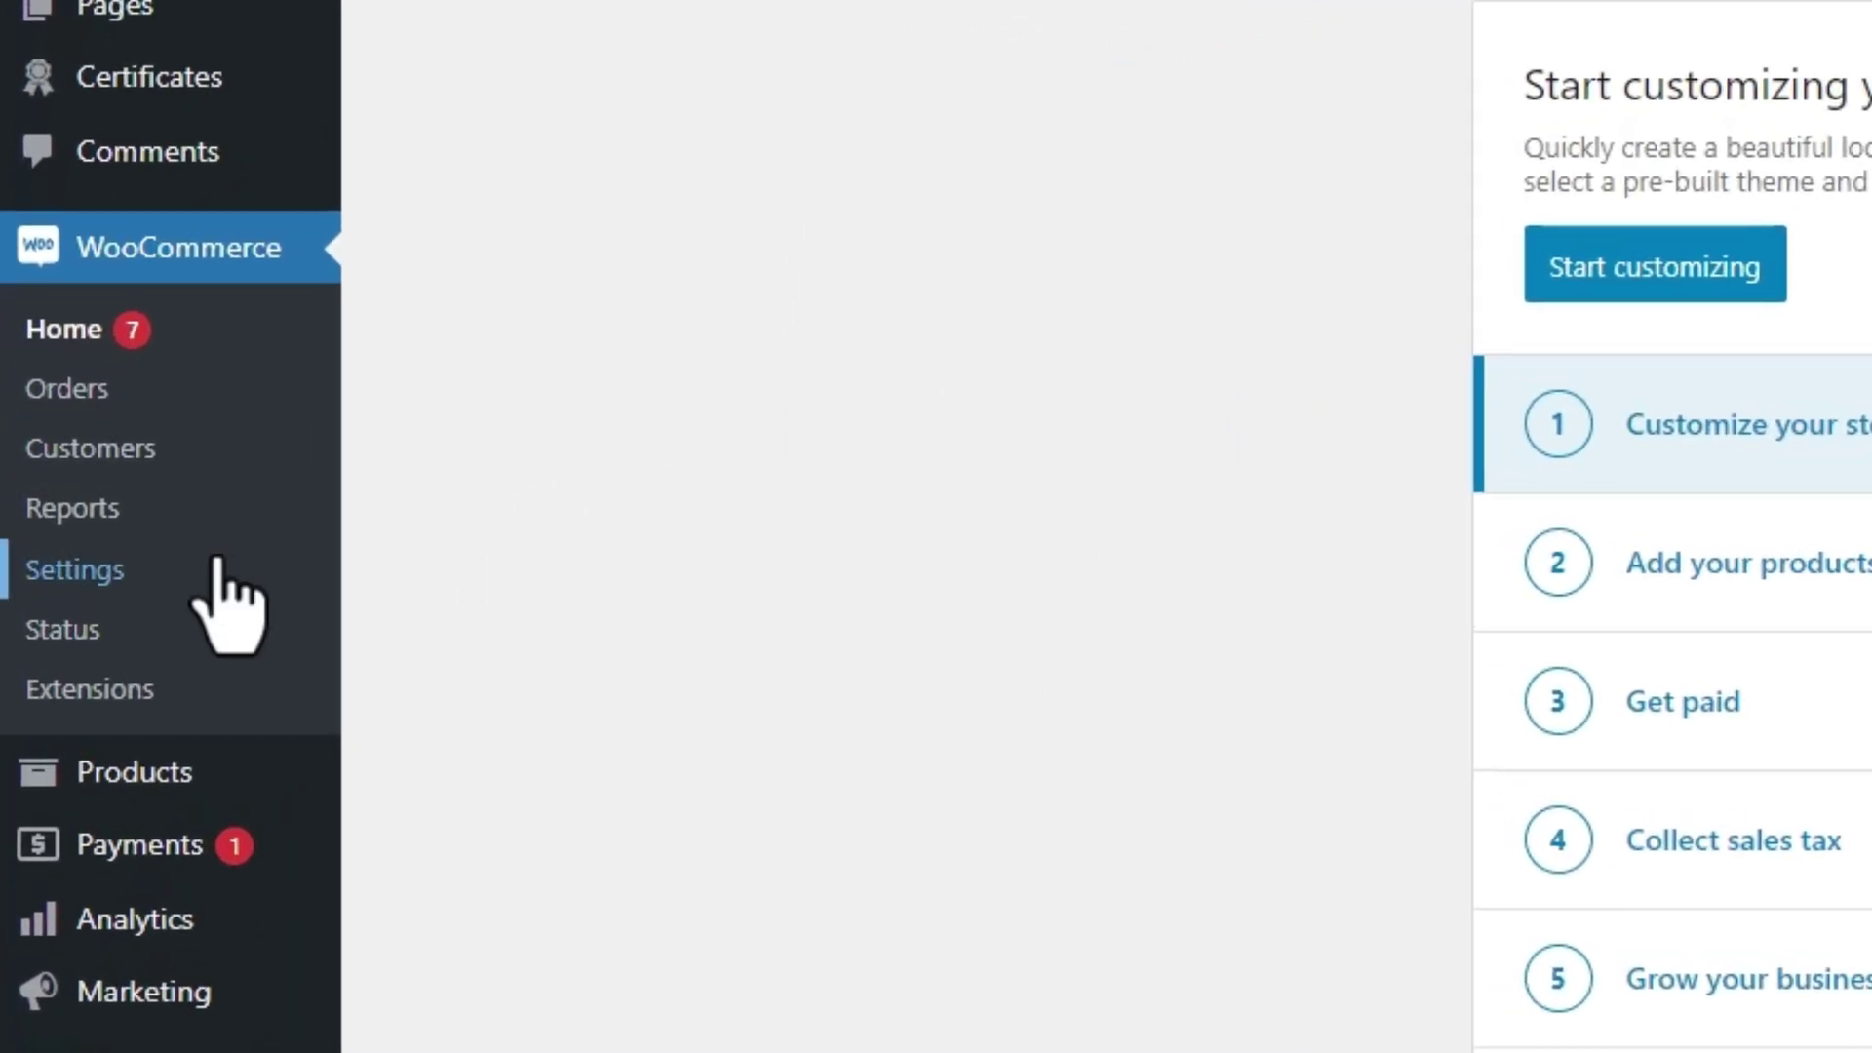
# View the Advanced page setup showing the assigned Cart, Checkout and My account pages
pyautogui.click(216, 566)
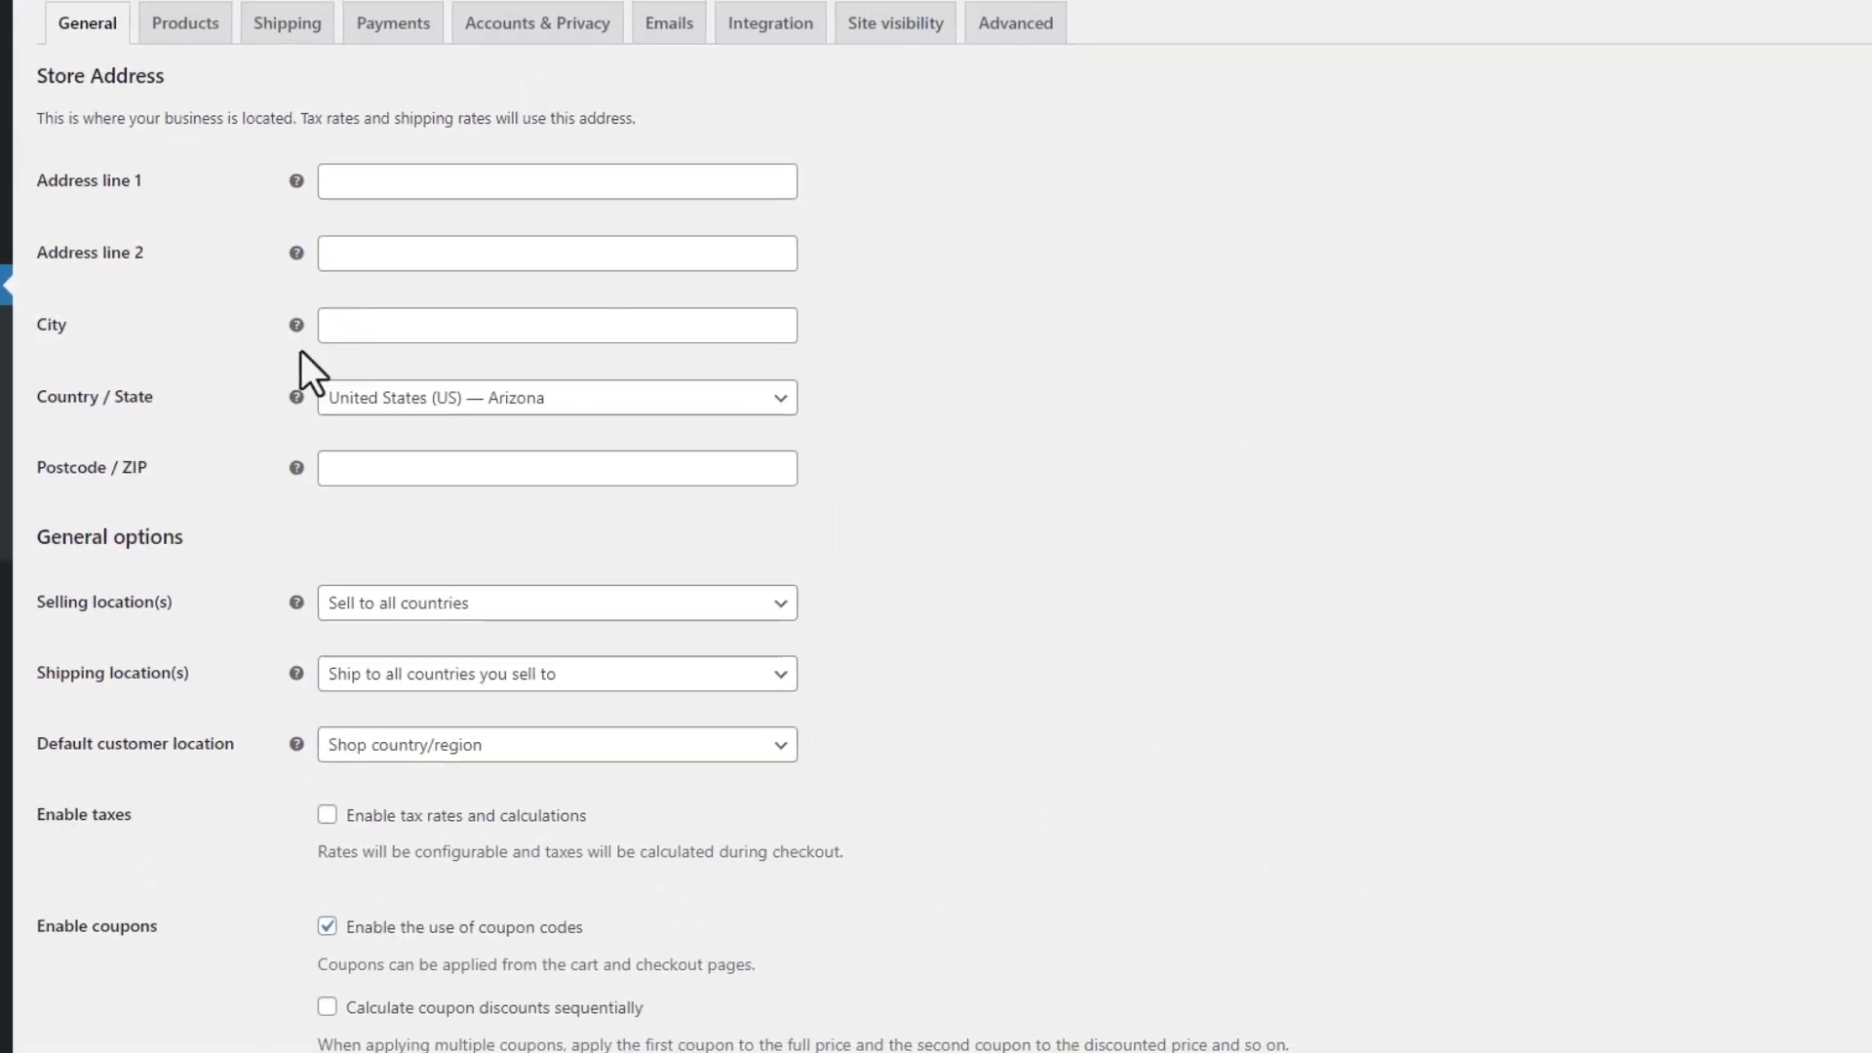
pyautogui.click(1009, 51)
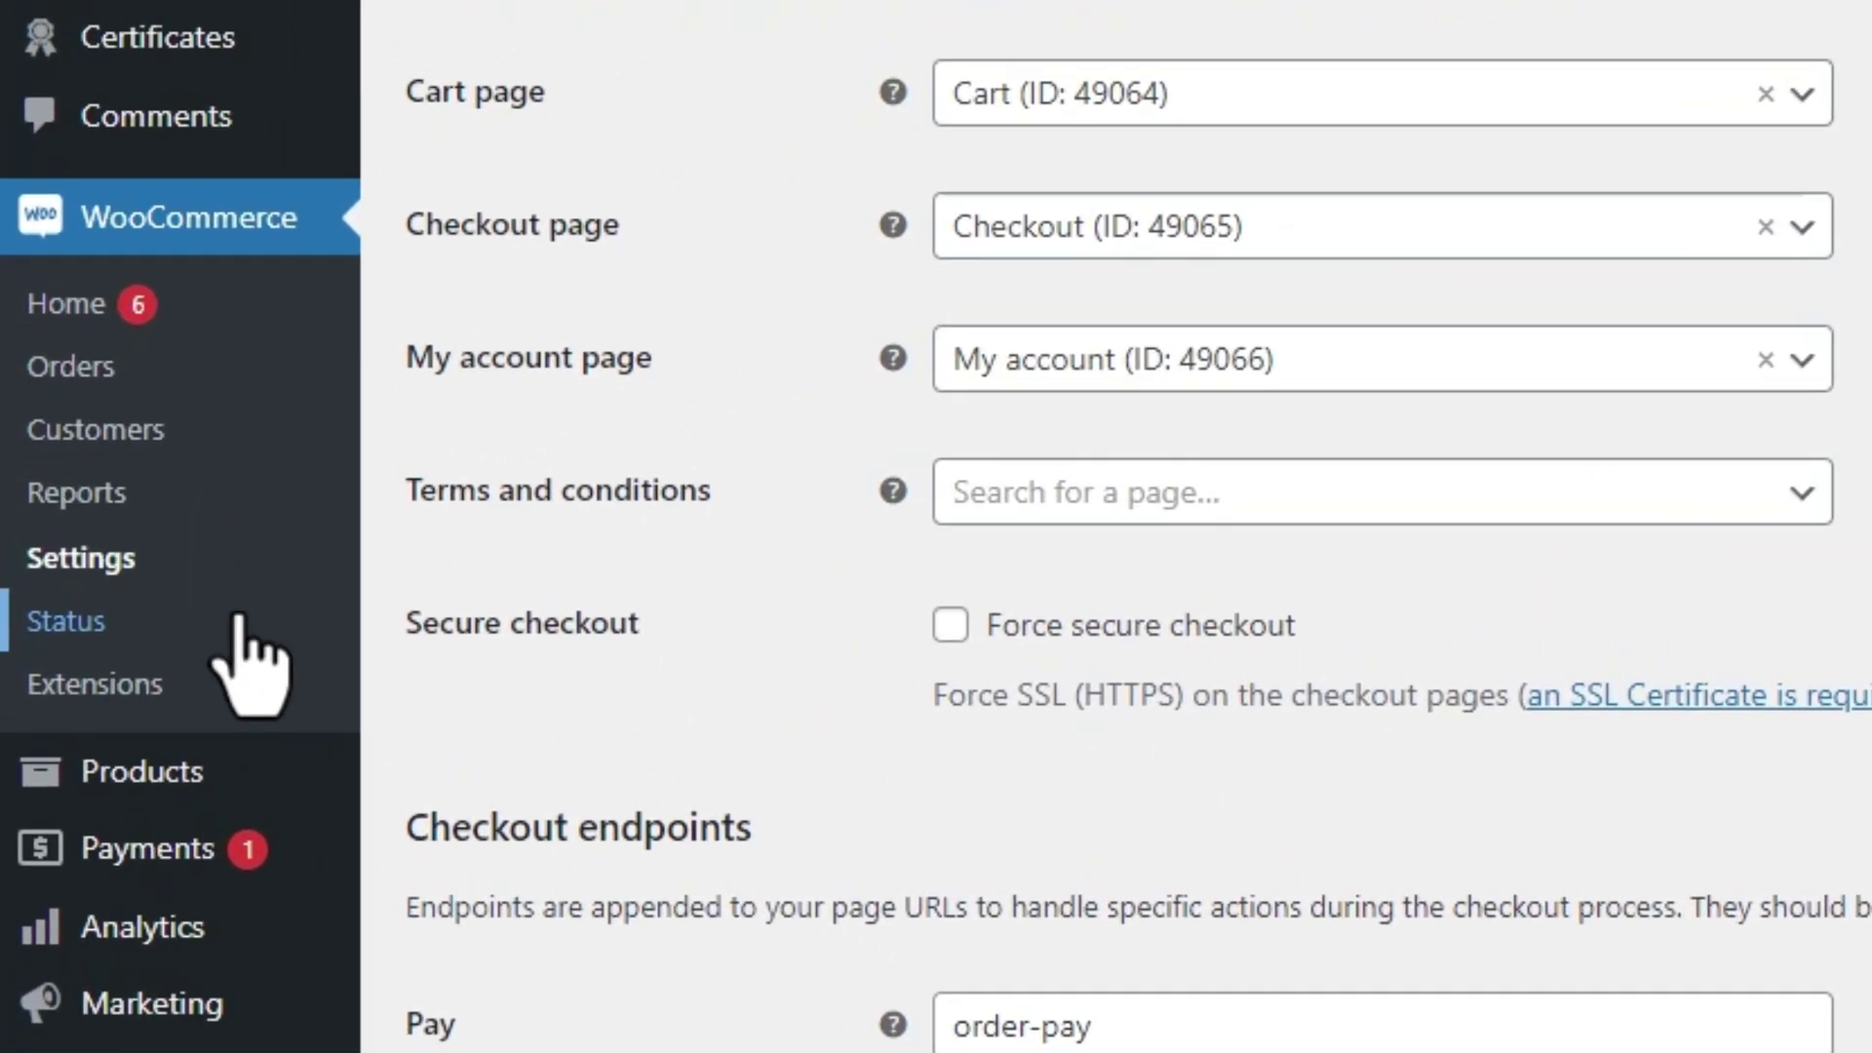
# Show the Status Tools list down to 'Create default WooCommerce pages'
pyautogui.click(28, 540)
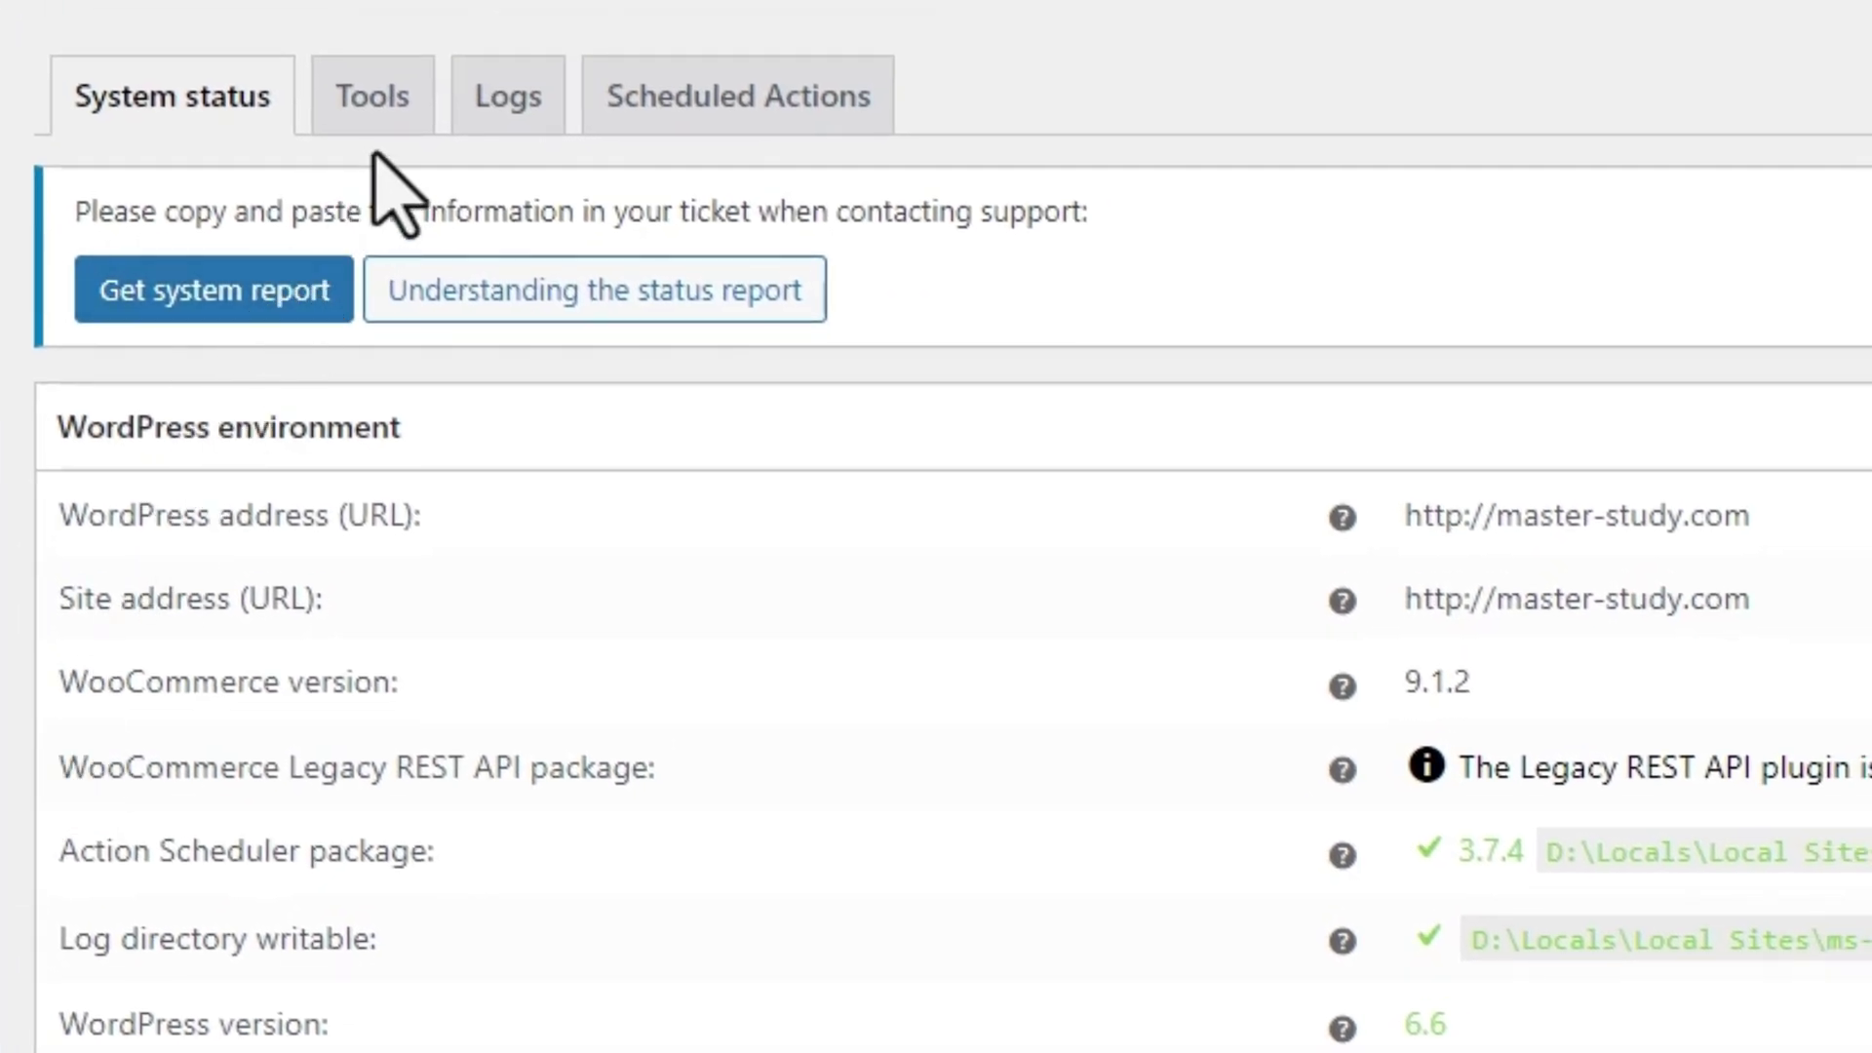
pyautogui.click(408, 115)
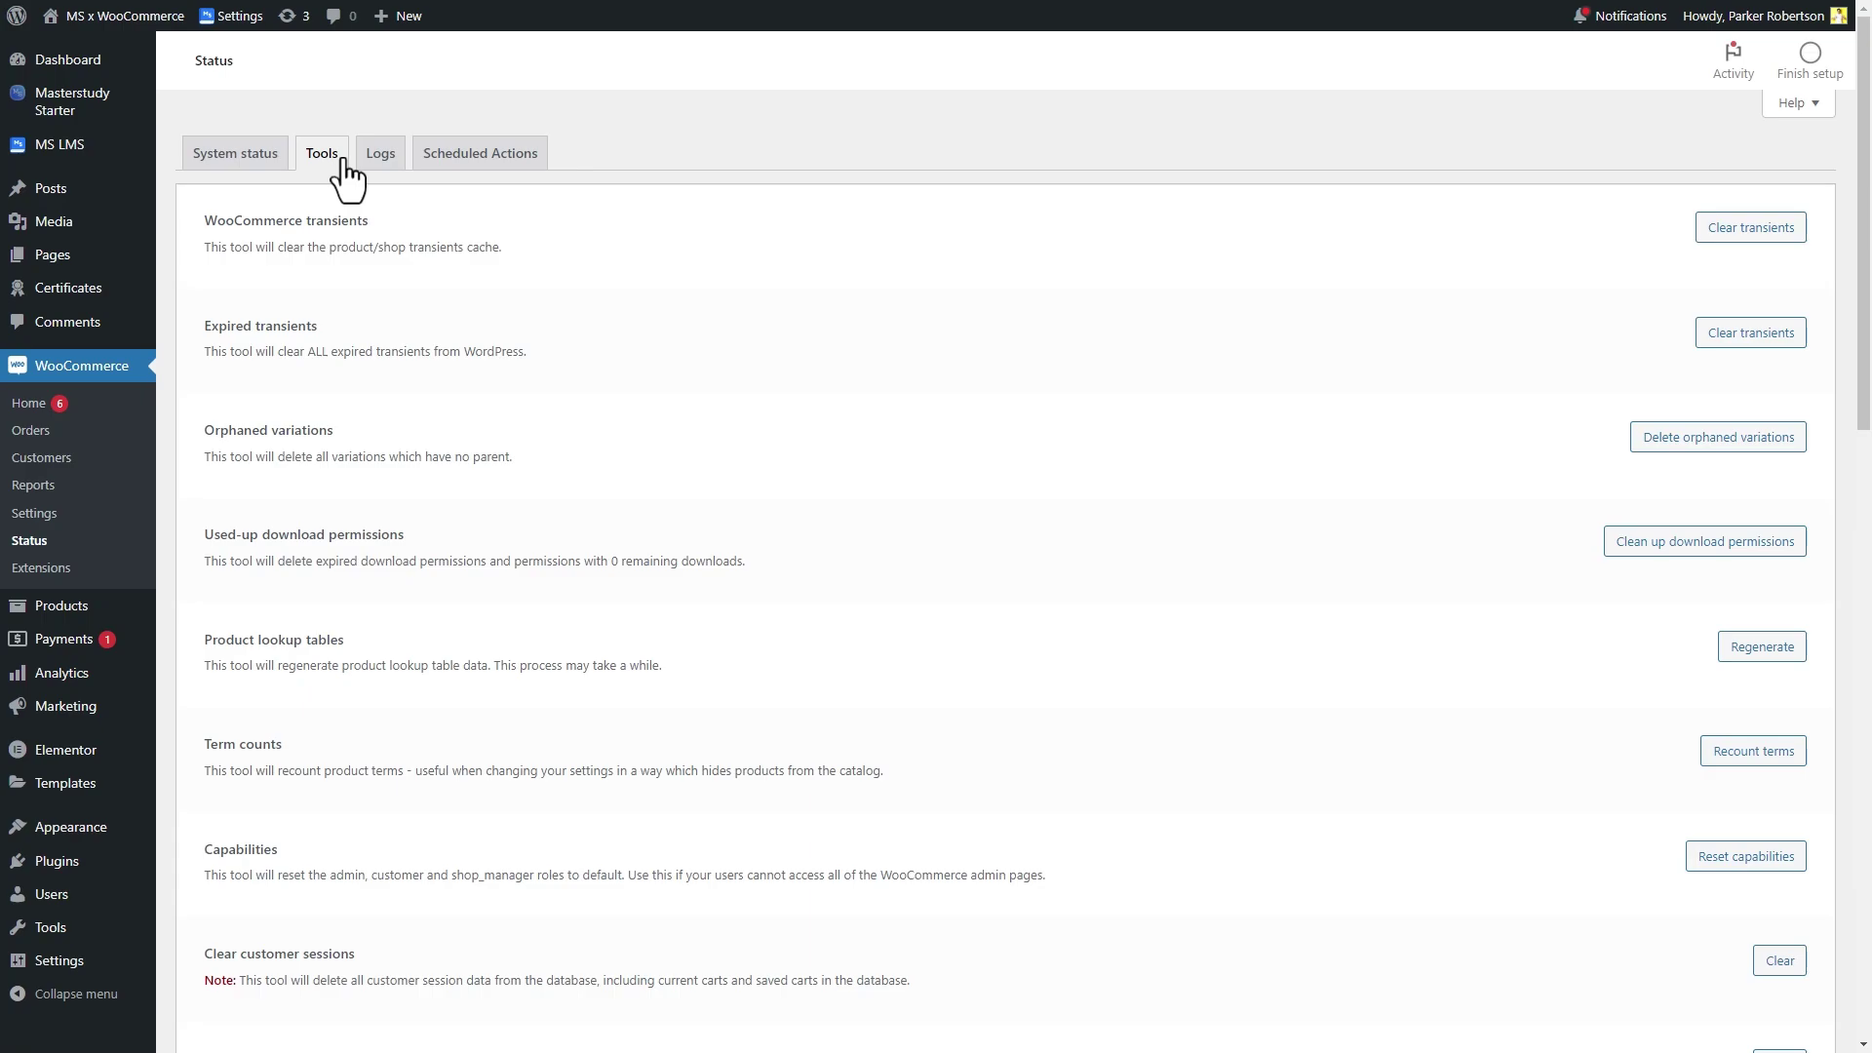
pyautogui.scroll(-4, 935, 505)
pyautogui.scroll(-3, 723, 390)
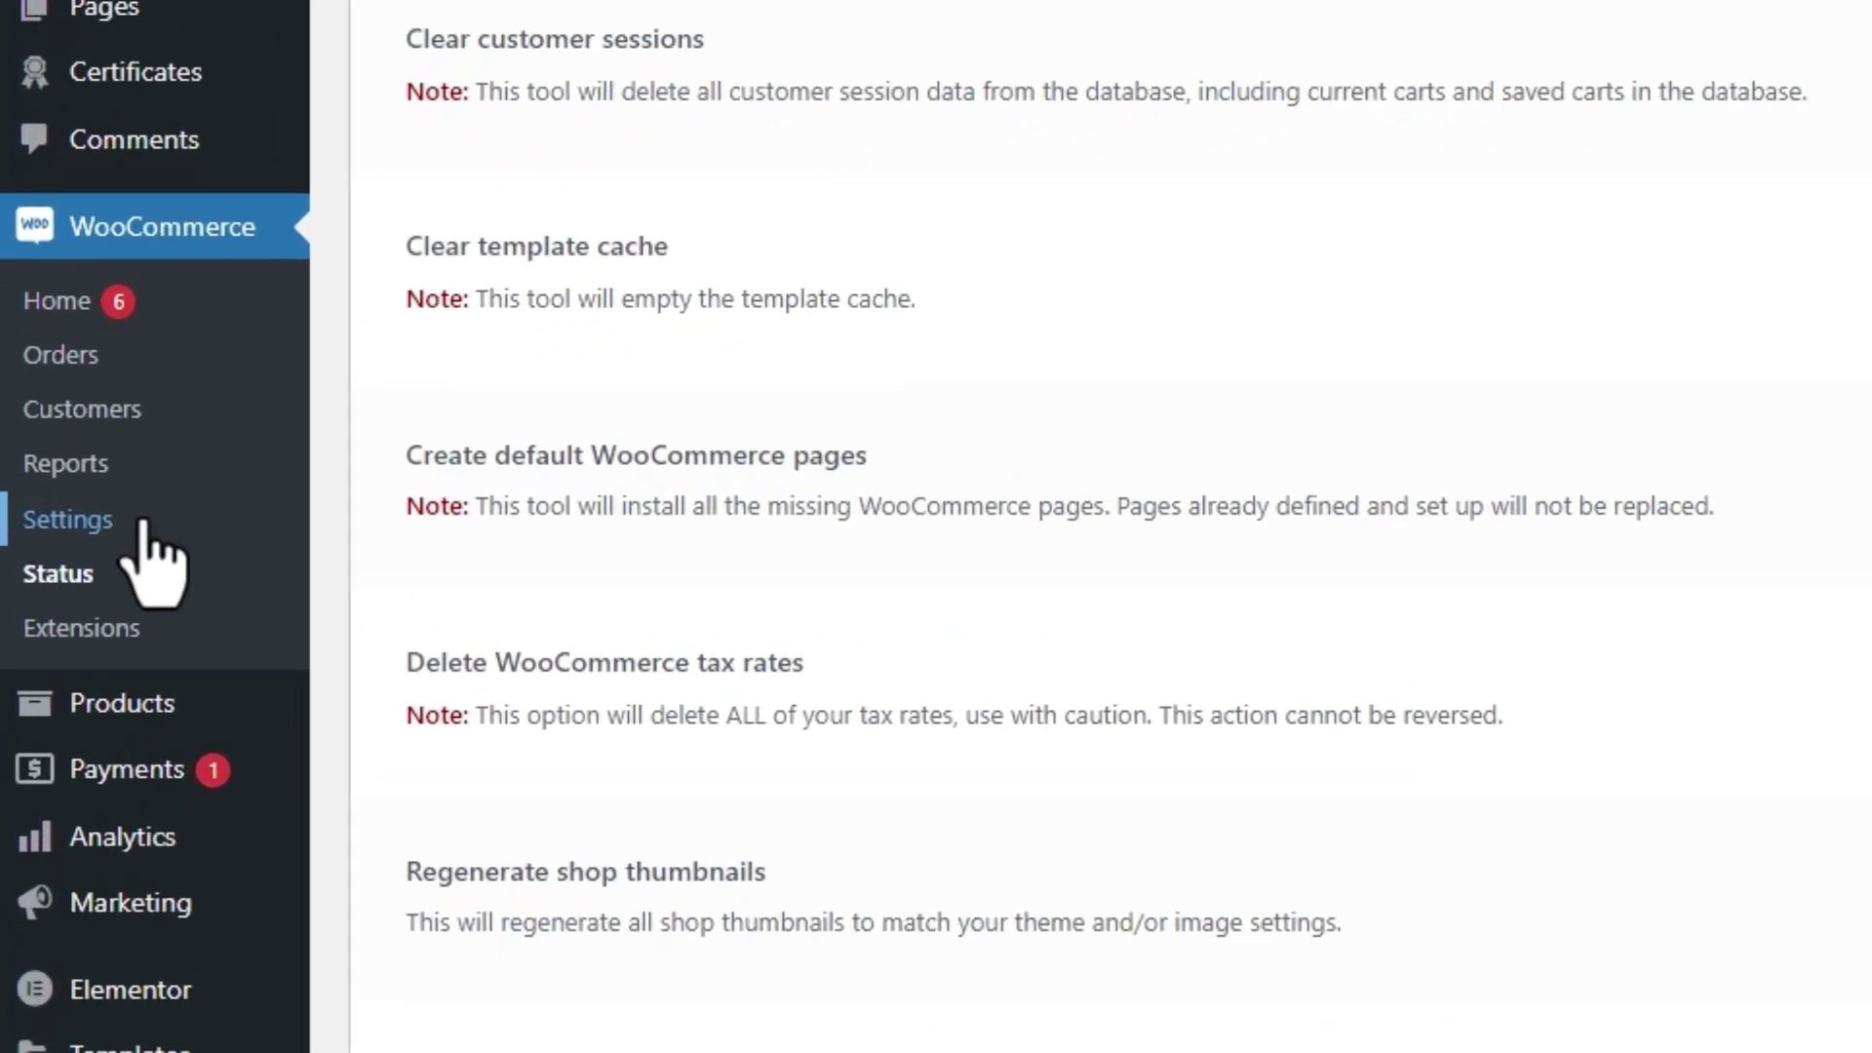
pyautogui.click(148, 534)
# Enable Direct bank transfer, Check payments and Cash on delivery in the Payments settings
pyautogui.click(716, 109)
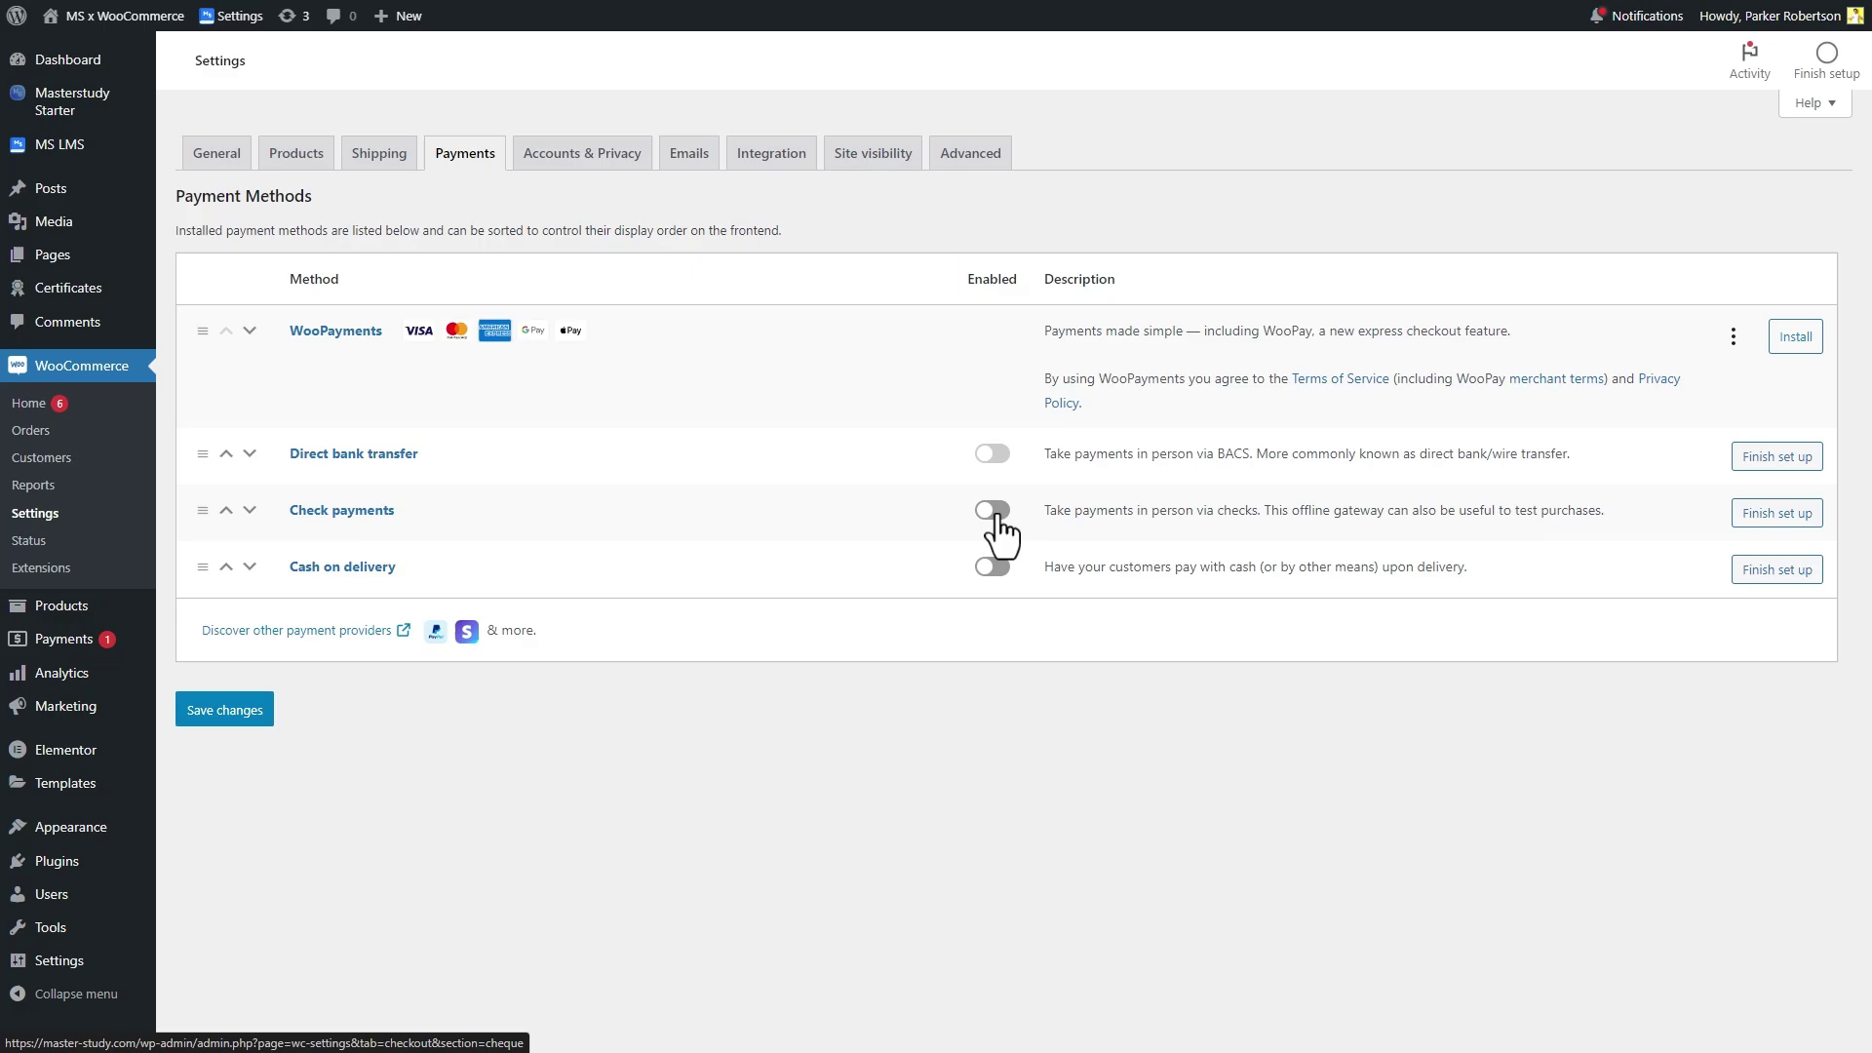
pyautogui.click(992, 453)
pyautogui.click(999, 512)
pyautogui.click(993, 566)
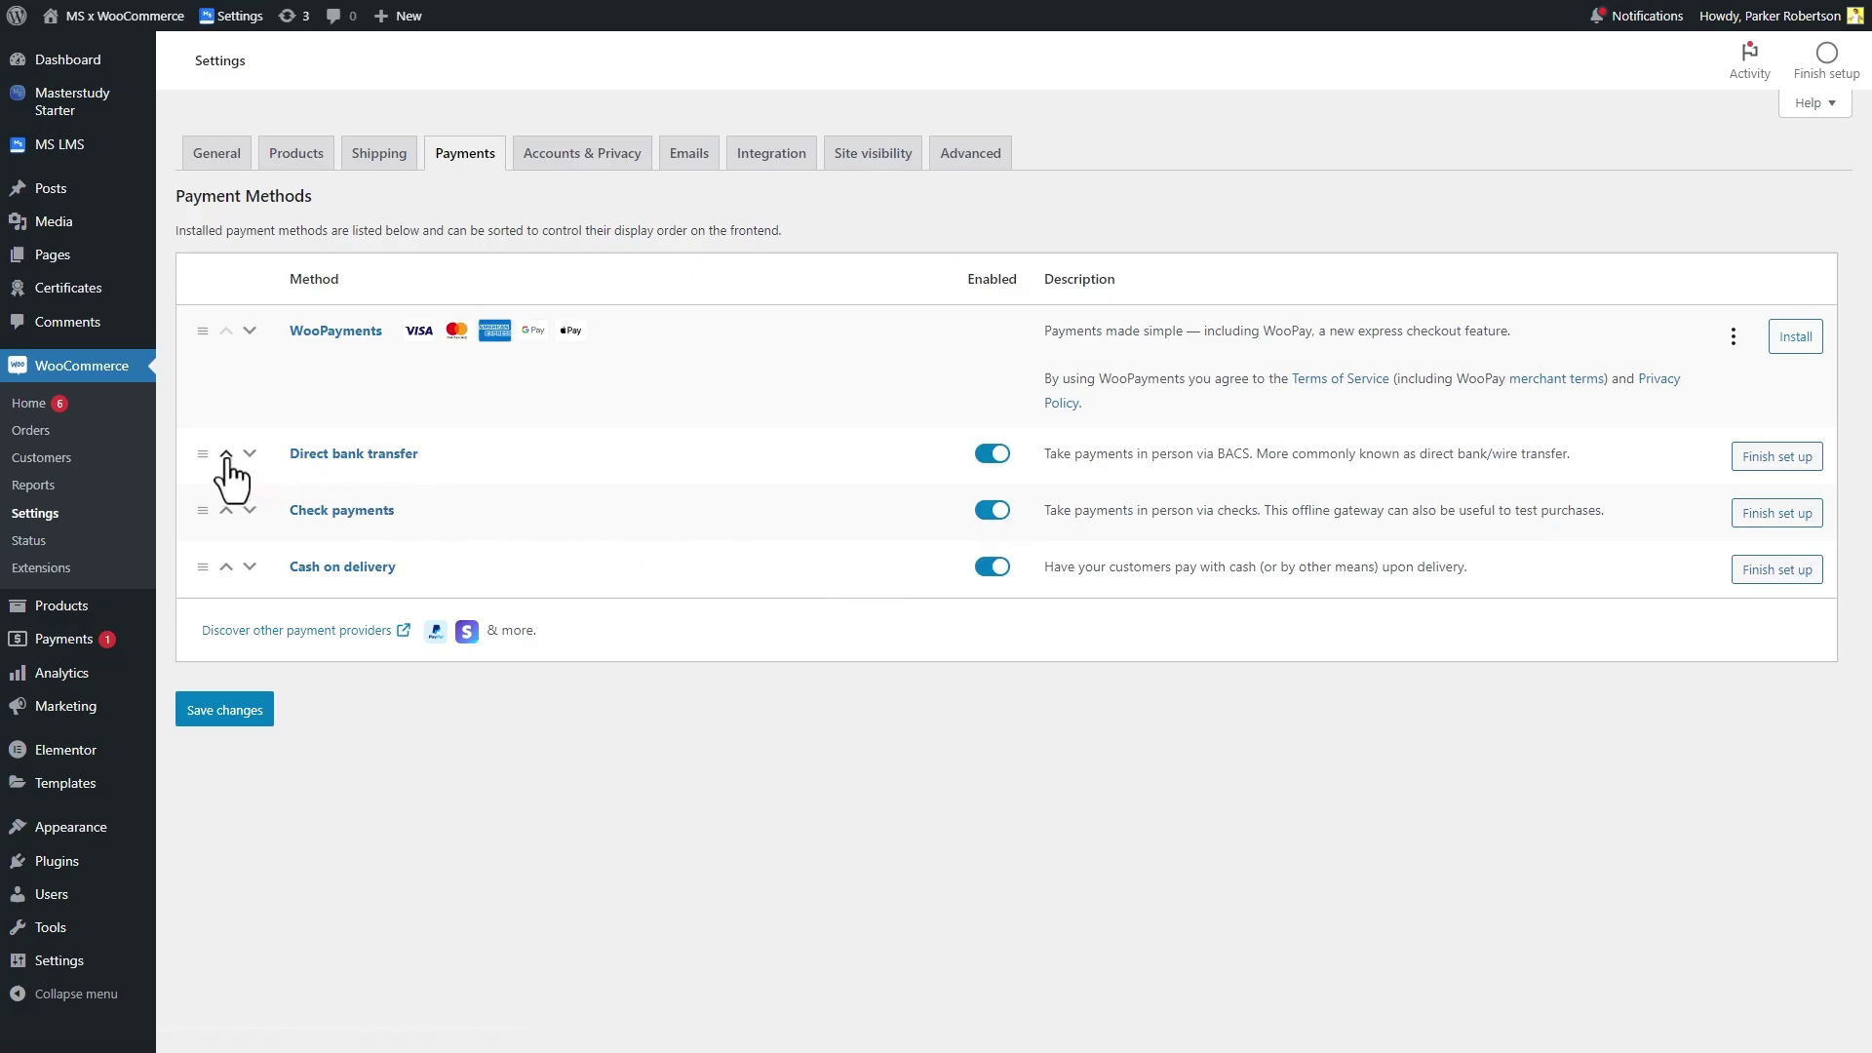
# Move Direct bank transfer, Check payments and Cash on delivery above WooPayments
pyautogui.click(226, 454)
pyautogui.click(226, 509)
pyautogui.click(227, 565)
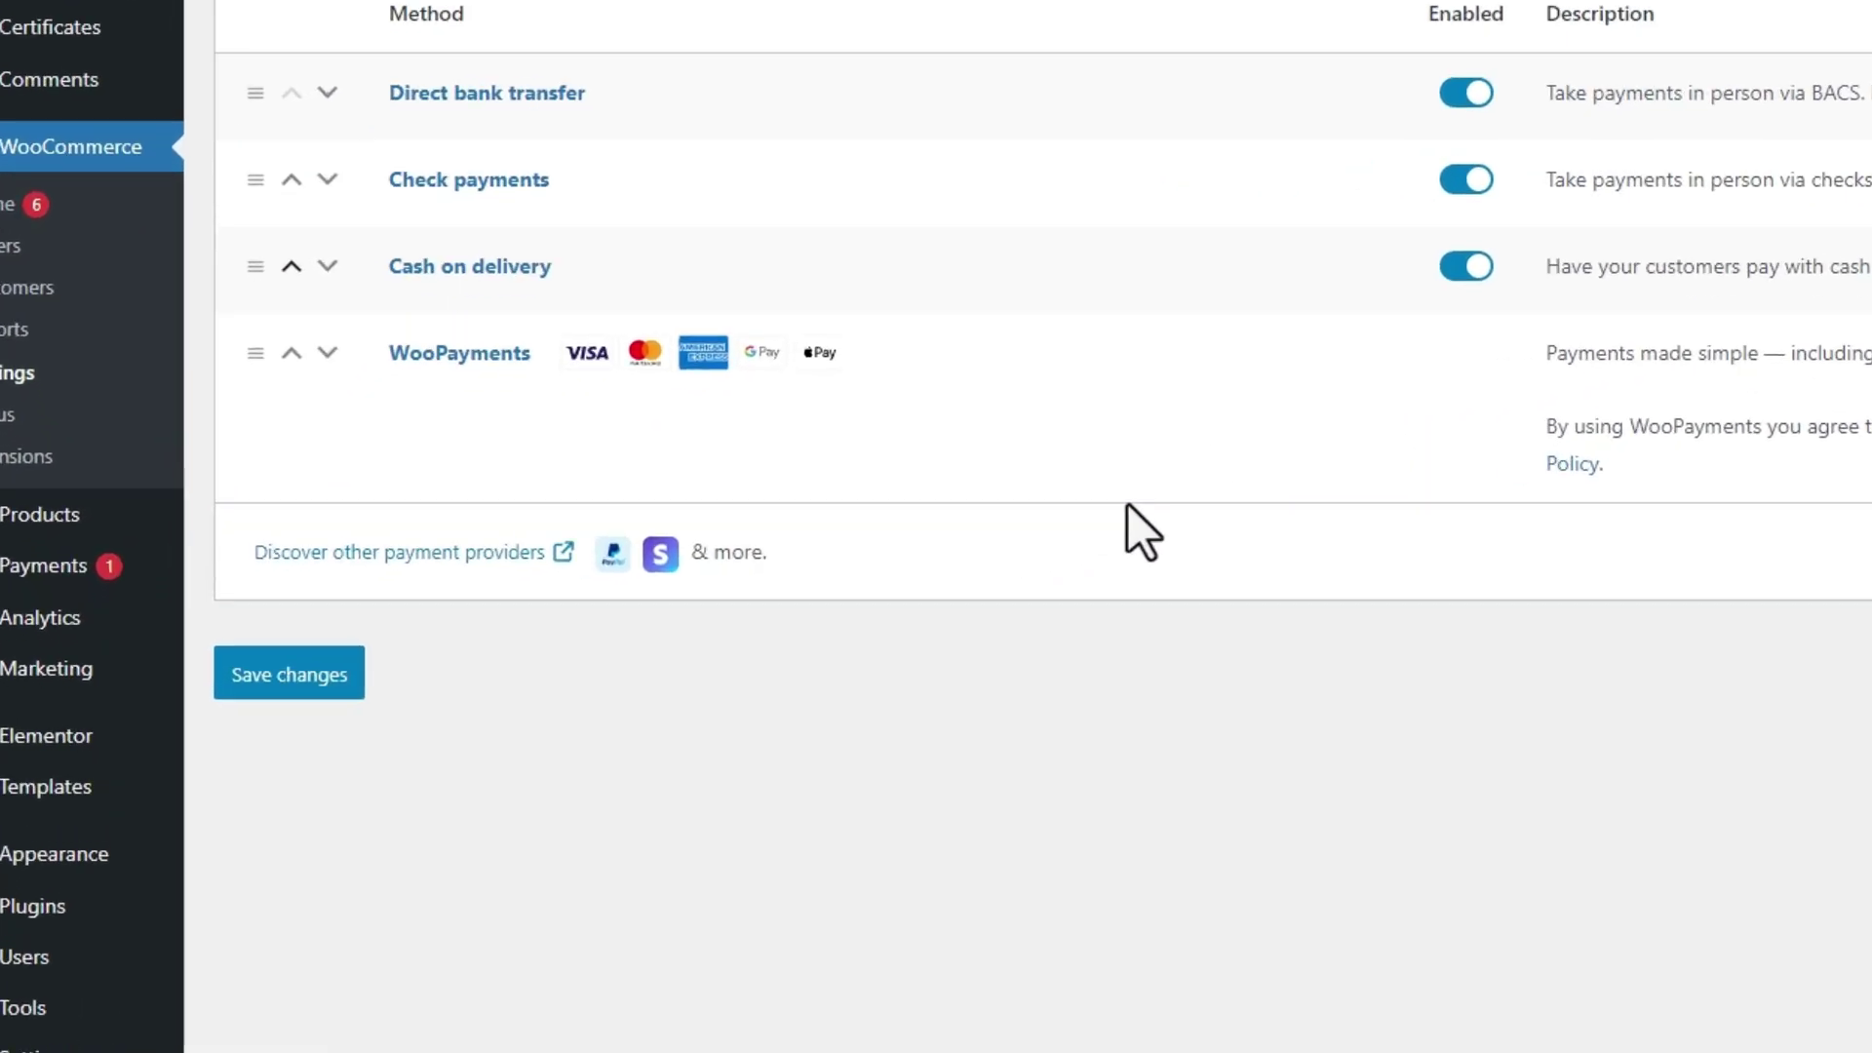
# Browse the WooCommerce.com Payments extensions through page 2, dismissing the country tip
pyautogui.click(551, 553)
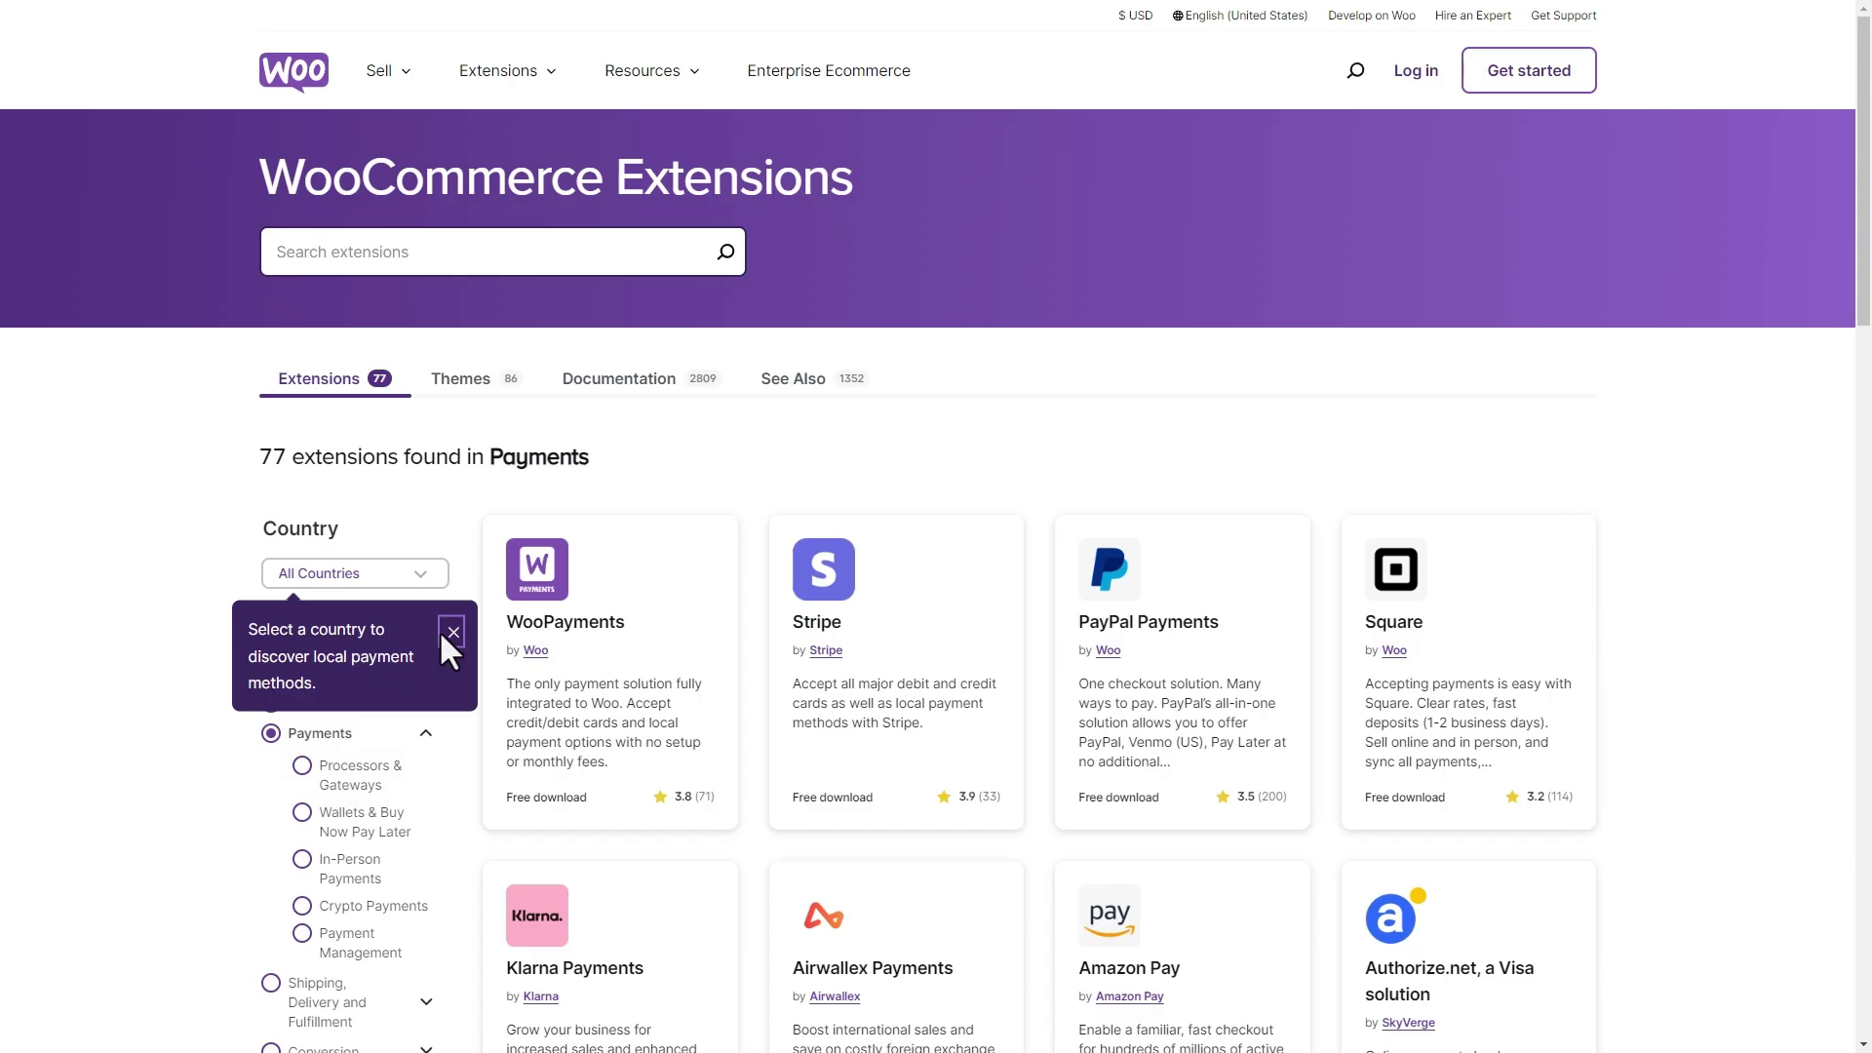
pyautogui.click(441, 632)
pyautogui.scroll(-4, 440, 634)
pyautogui.scroll(-13, 441, 634)
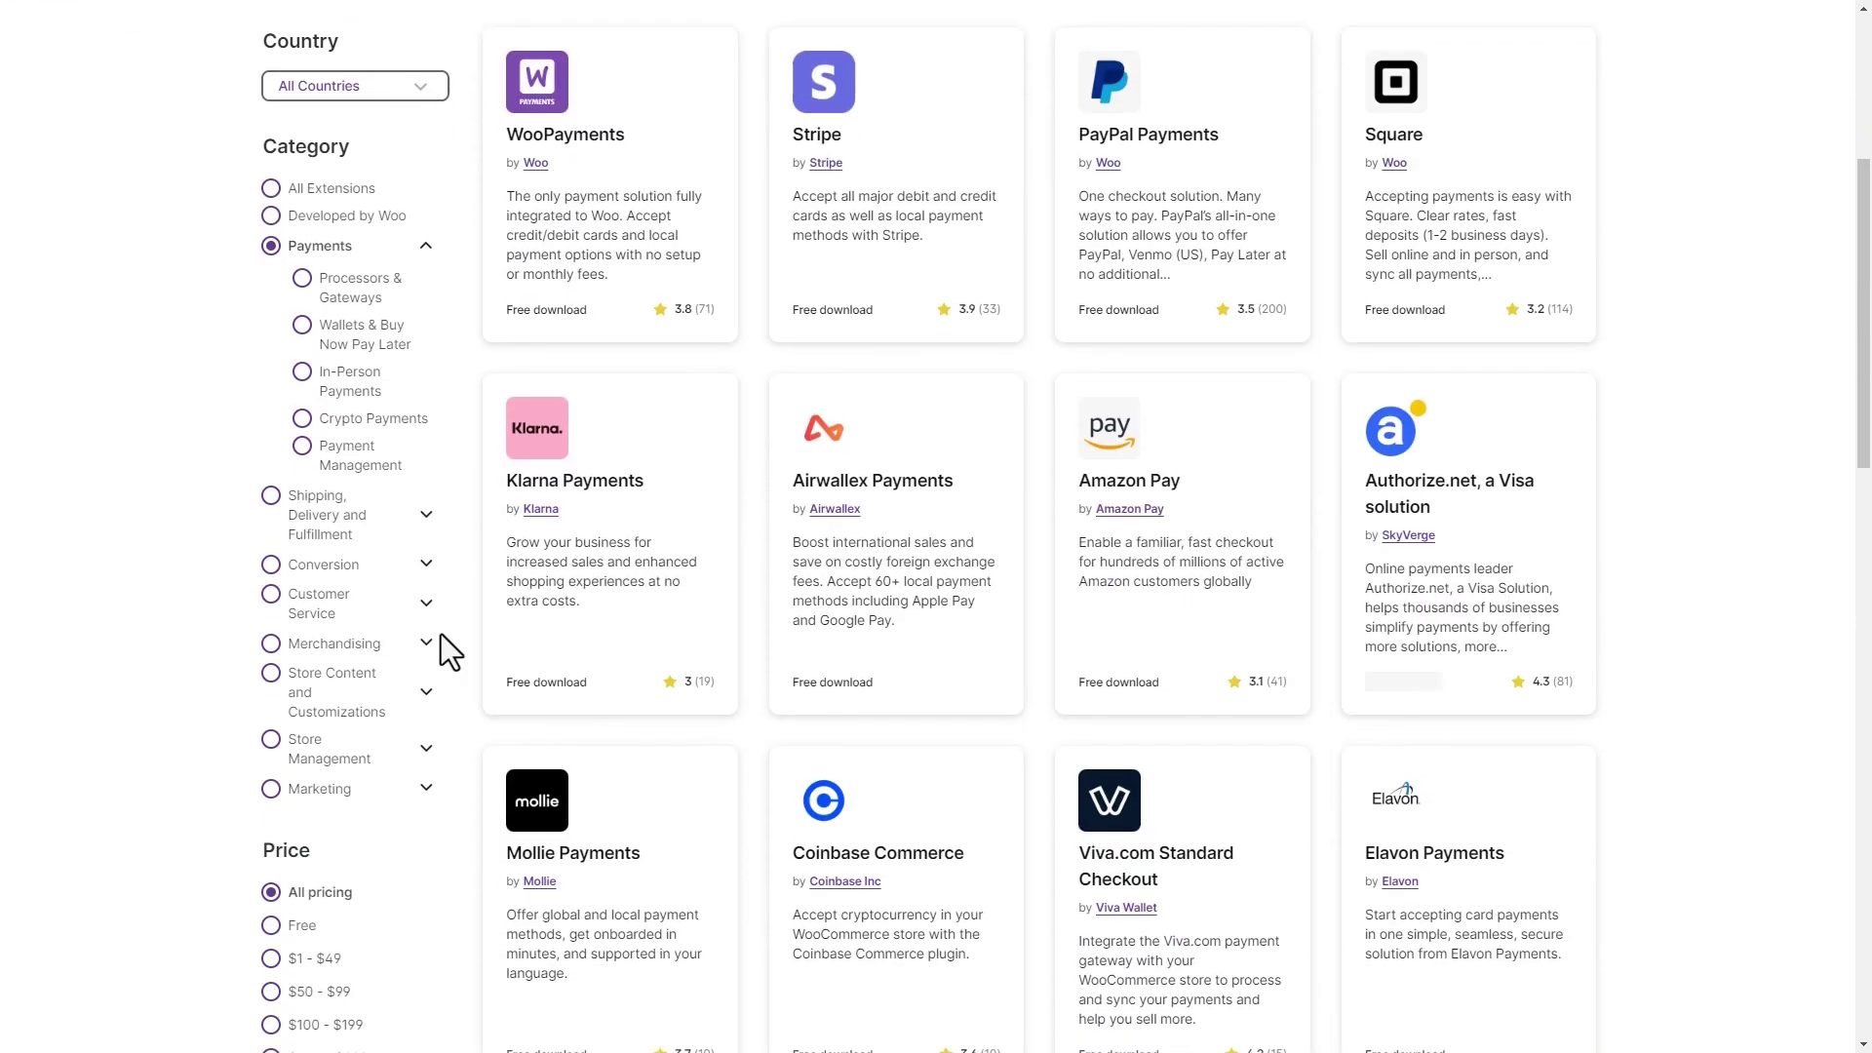
pyautogui.scroll(-2, 441, 634)
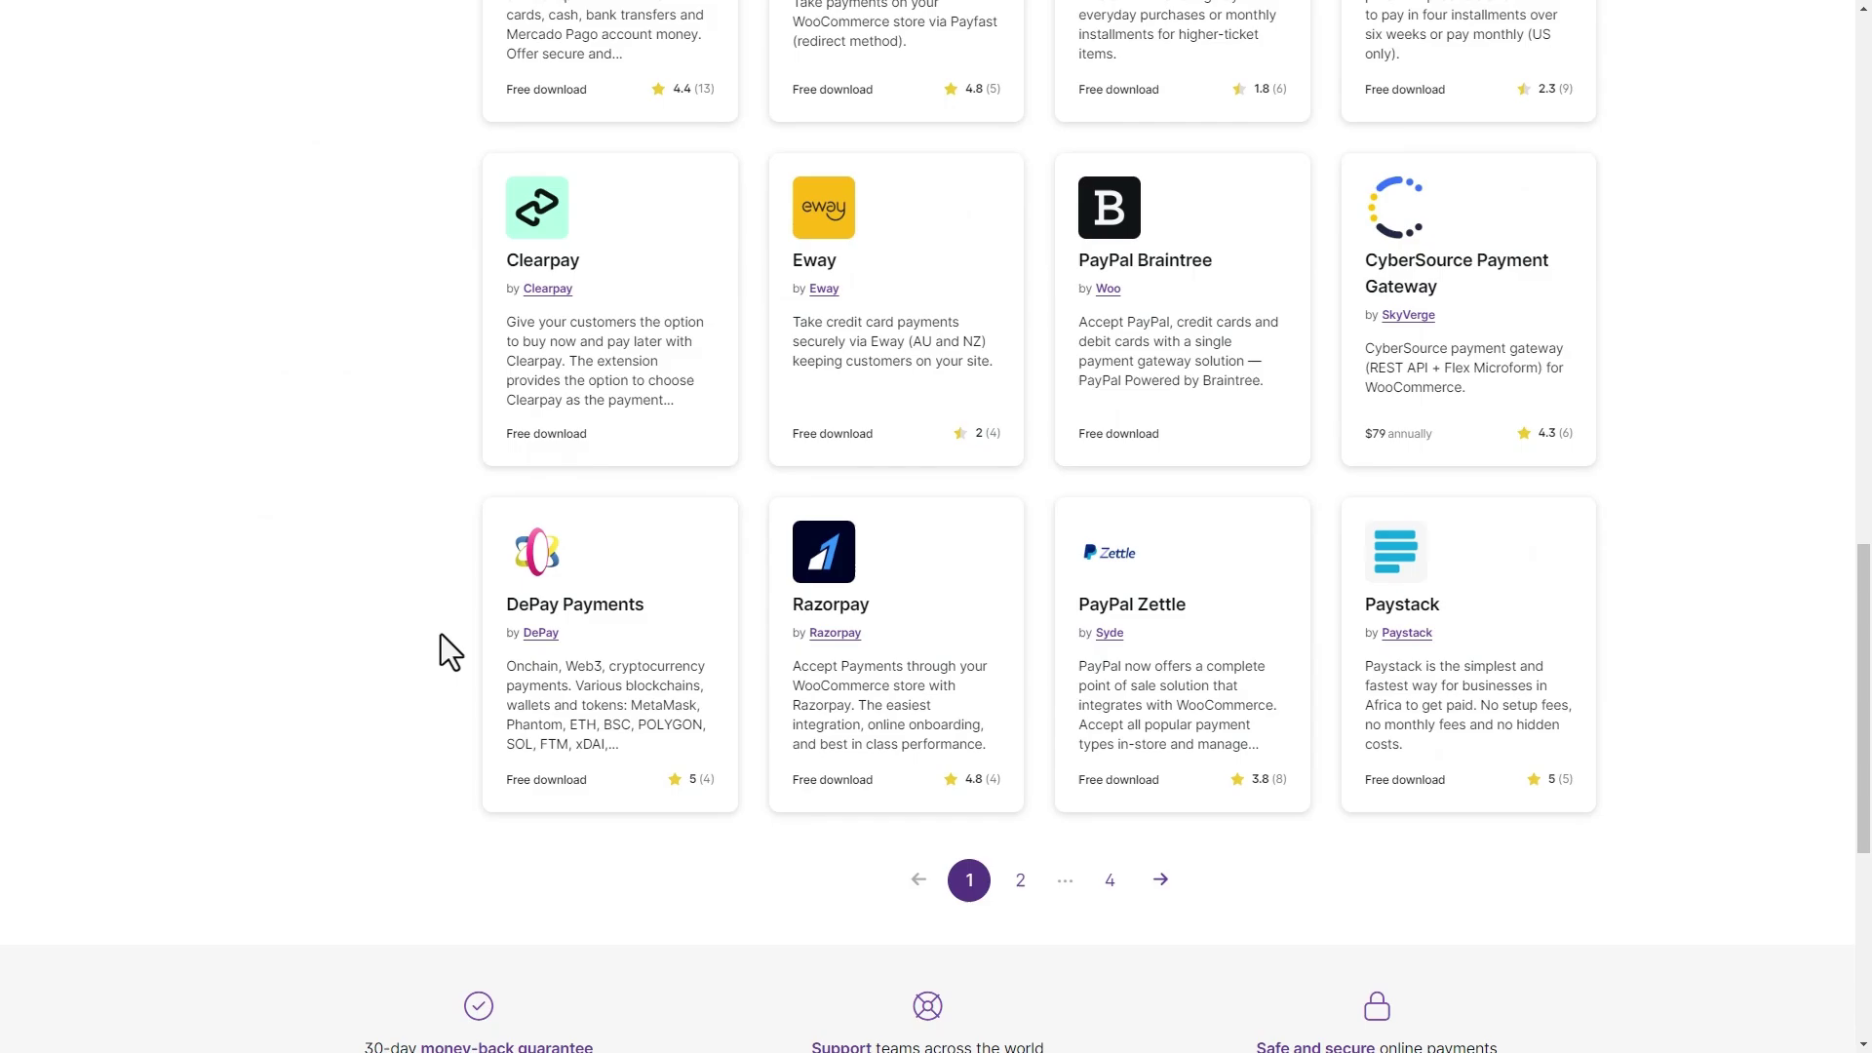
pyautogui.click(1024, 741)
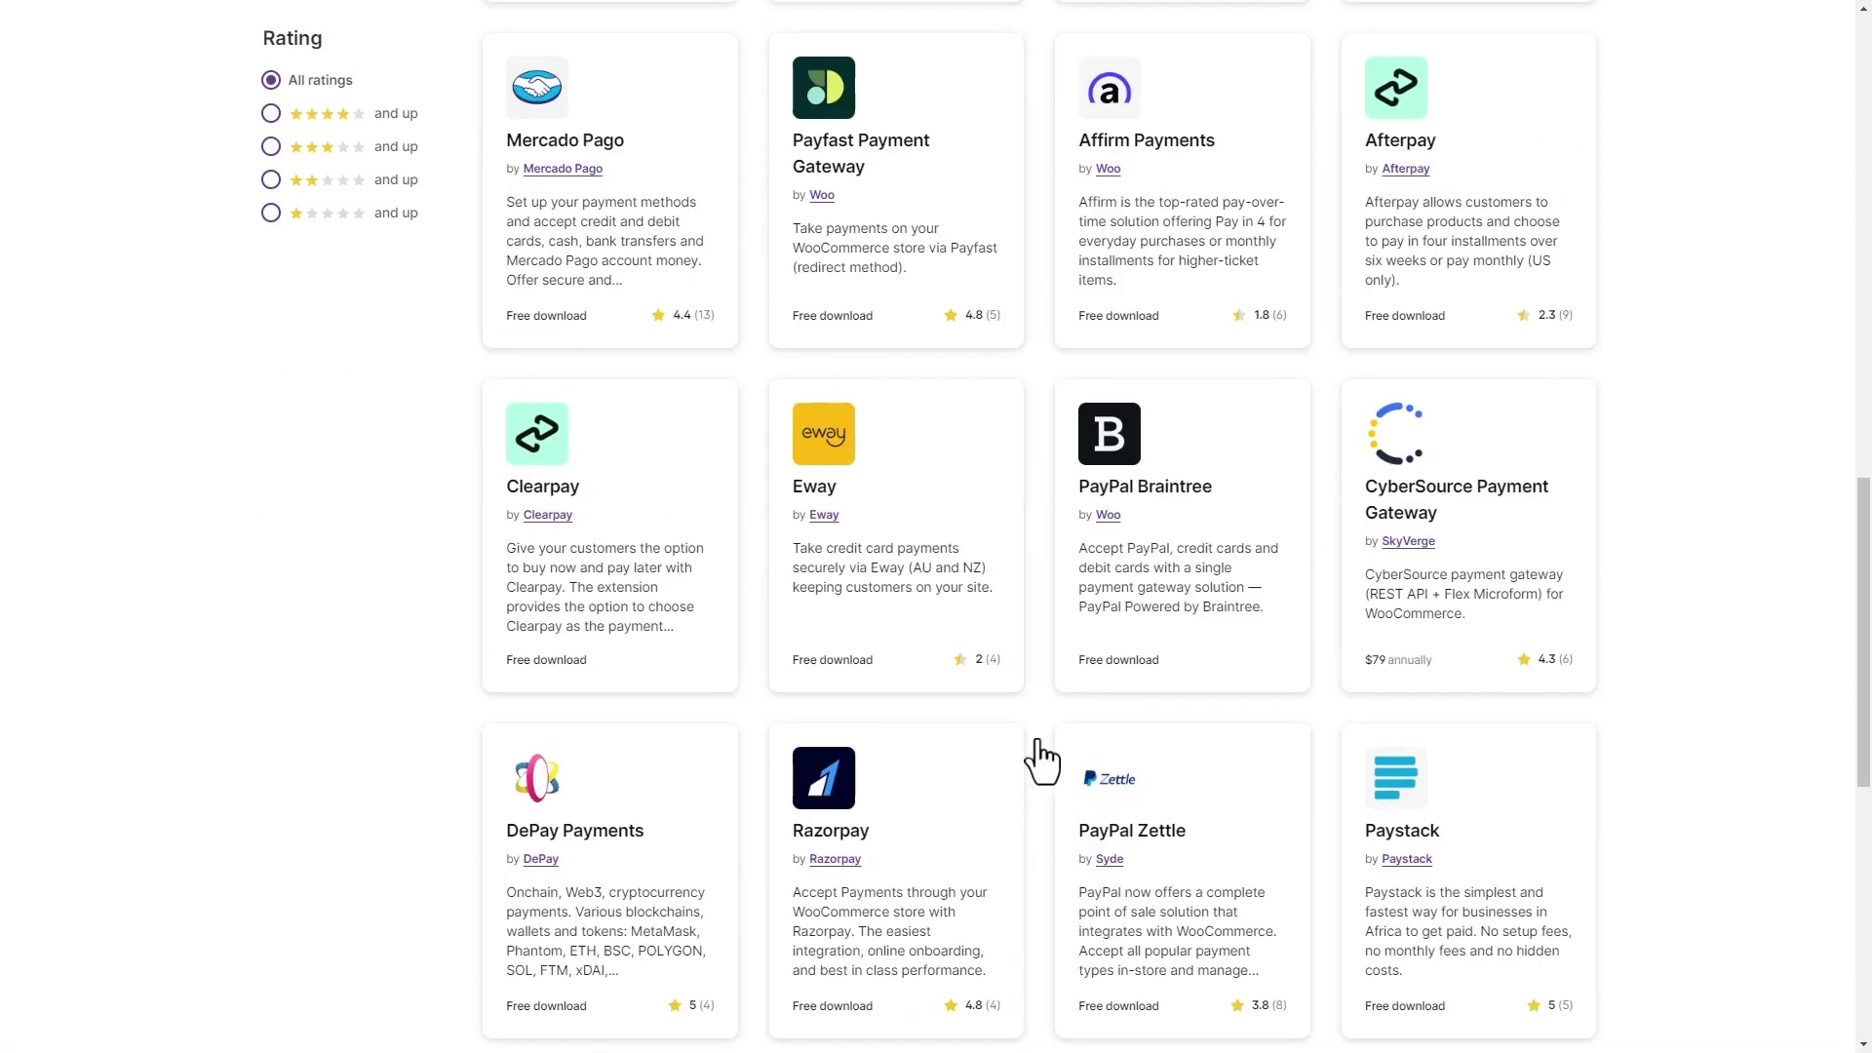
pyautogui.scroll(-9, 1047, 741)
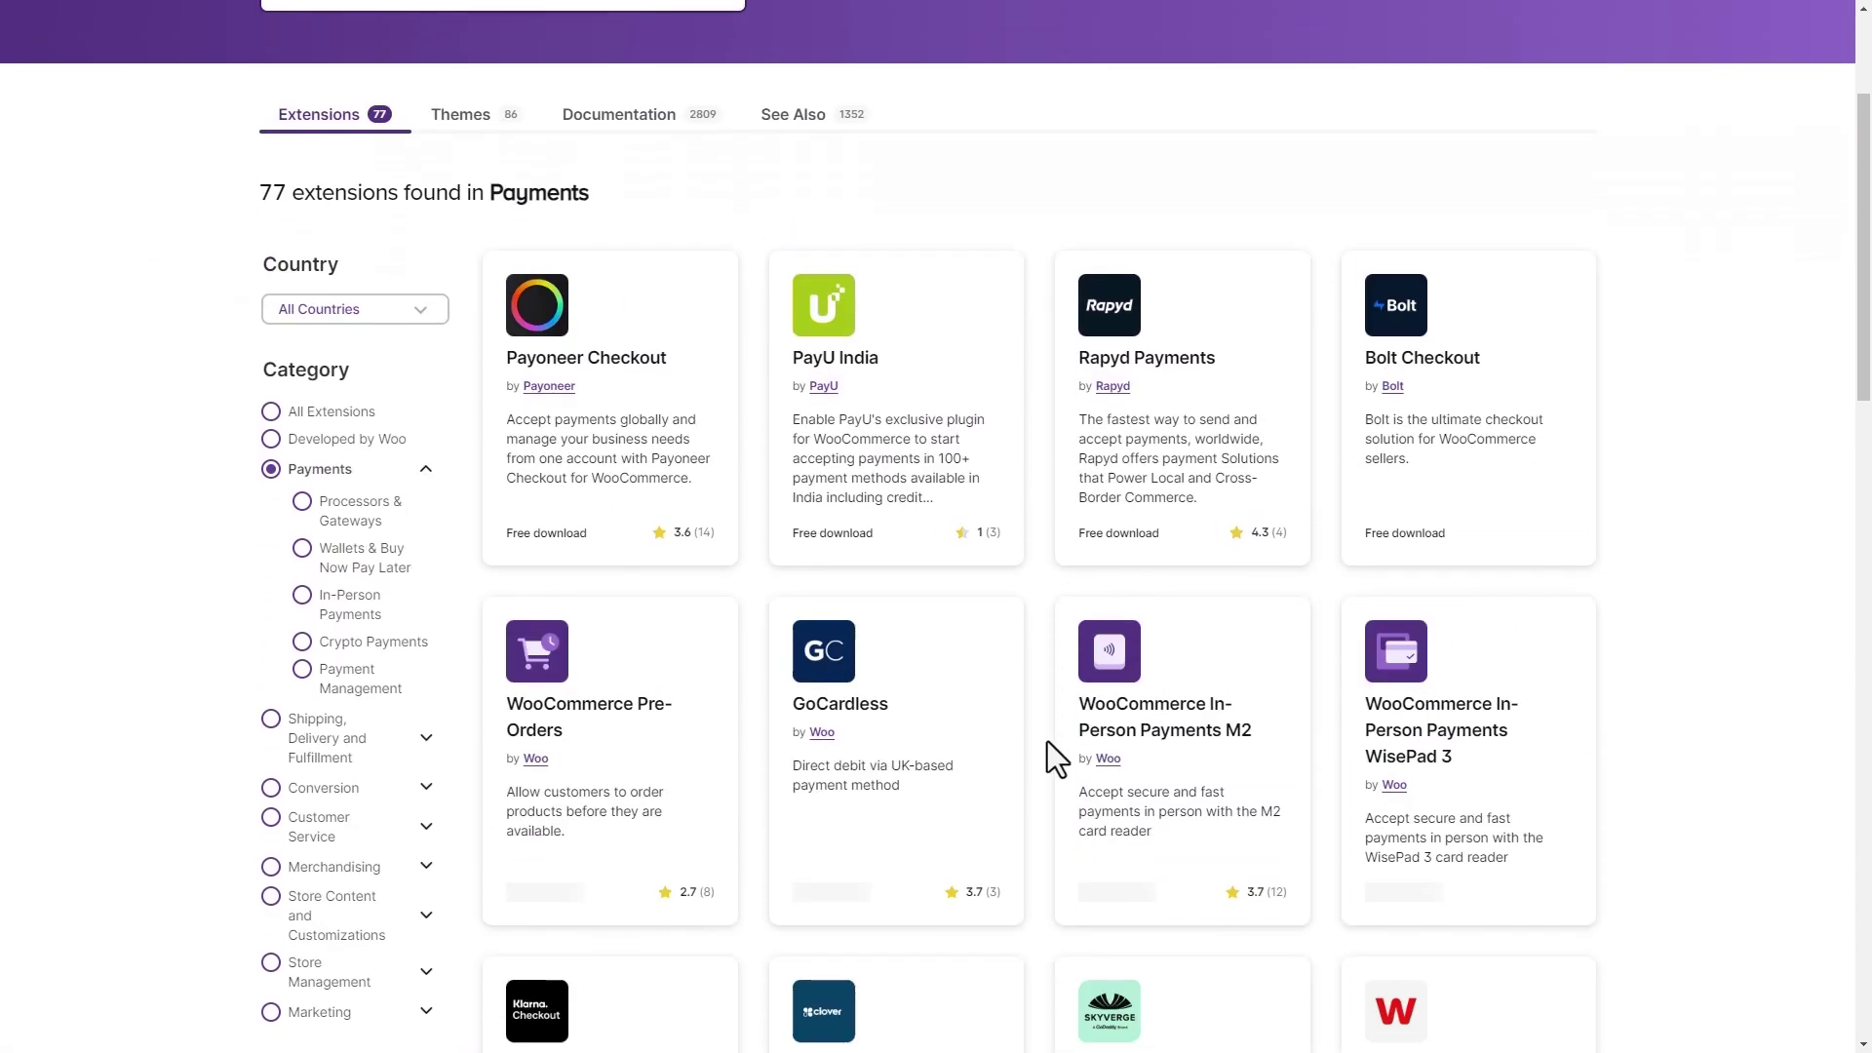
pyautogui.scroll(-3, 1047, 741)
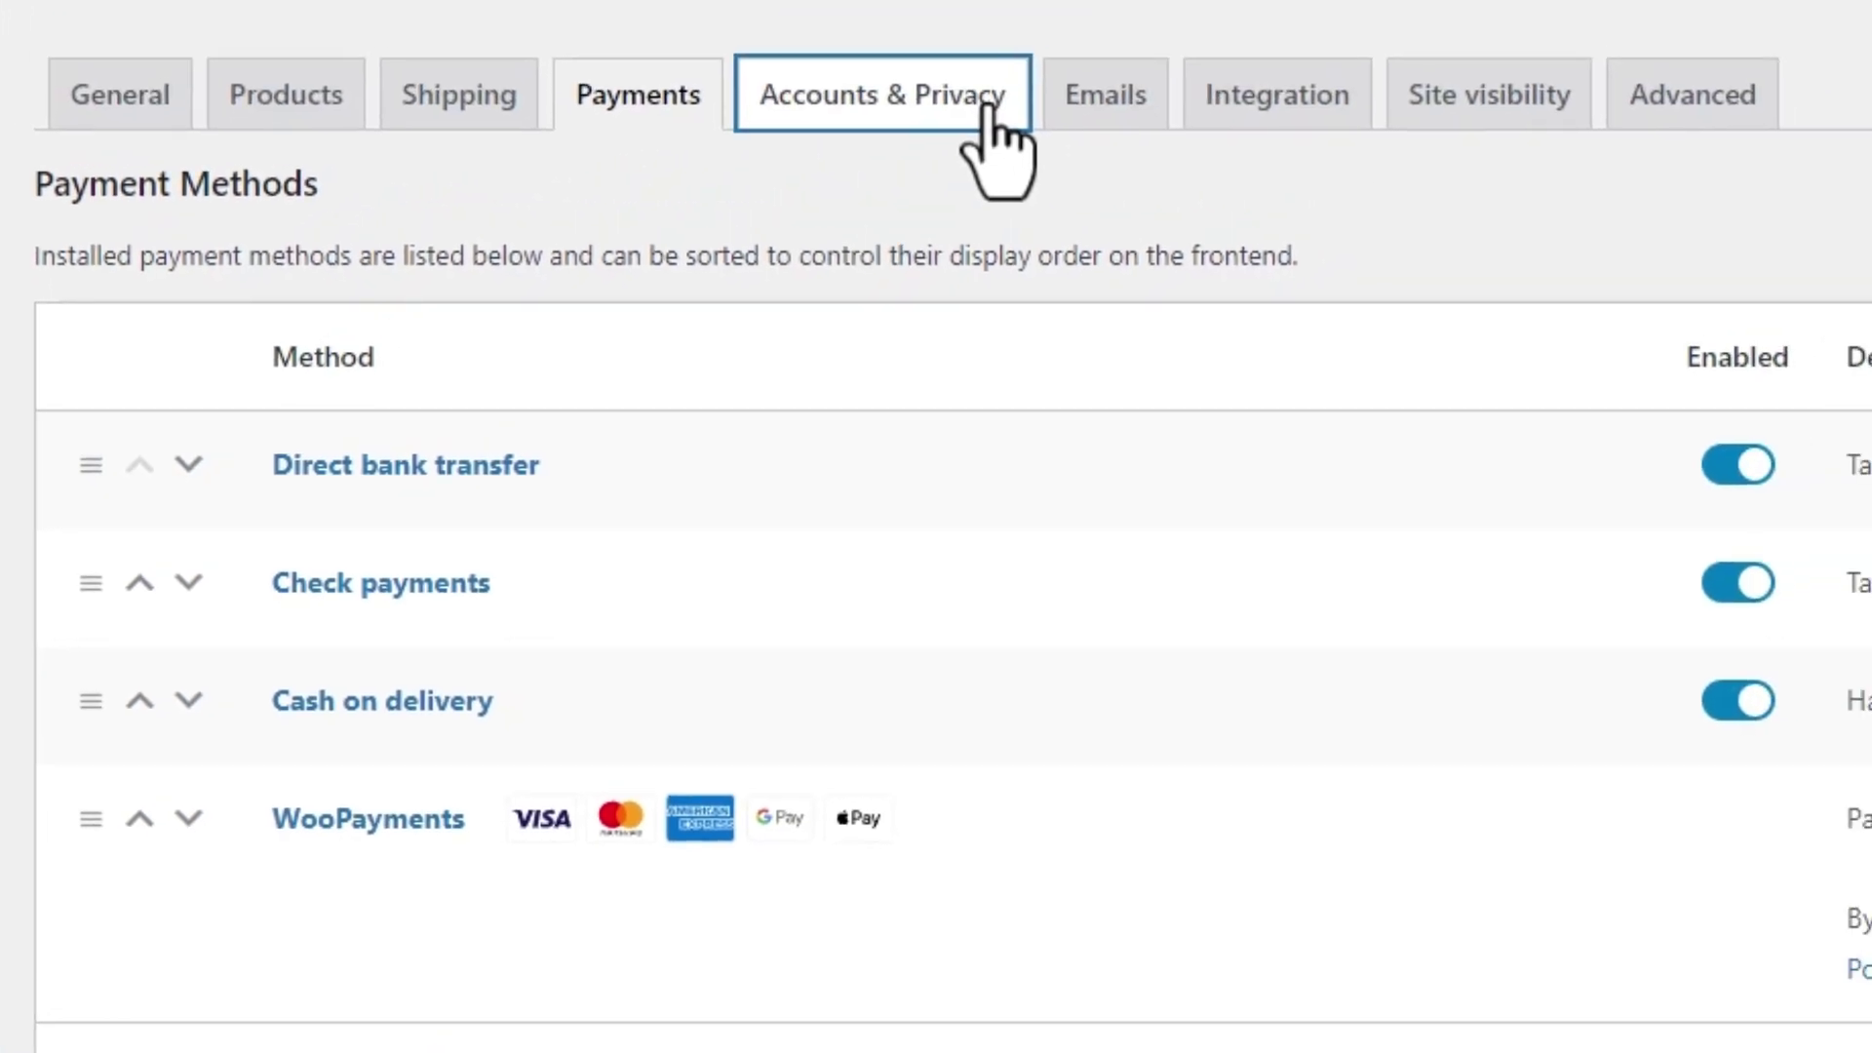
# Disable guest orders, allow login and account creation at checkout, save, and dismiss the setup banner
pyautogui.click(985, 109)
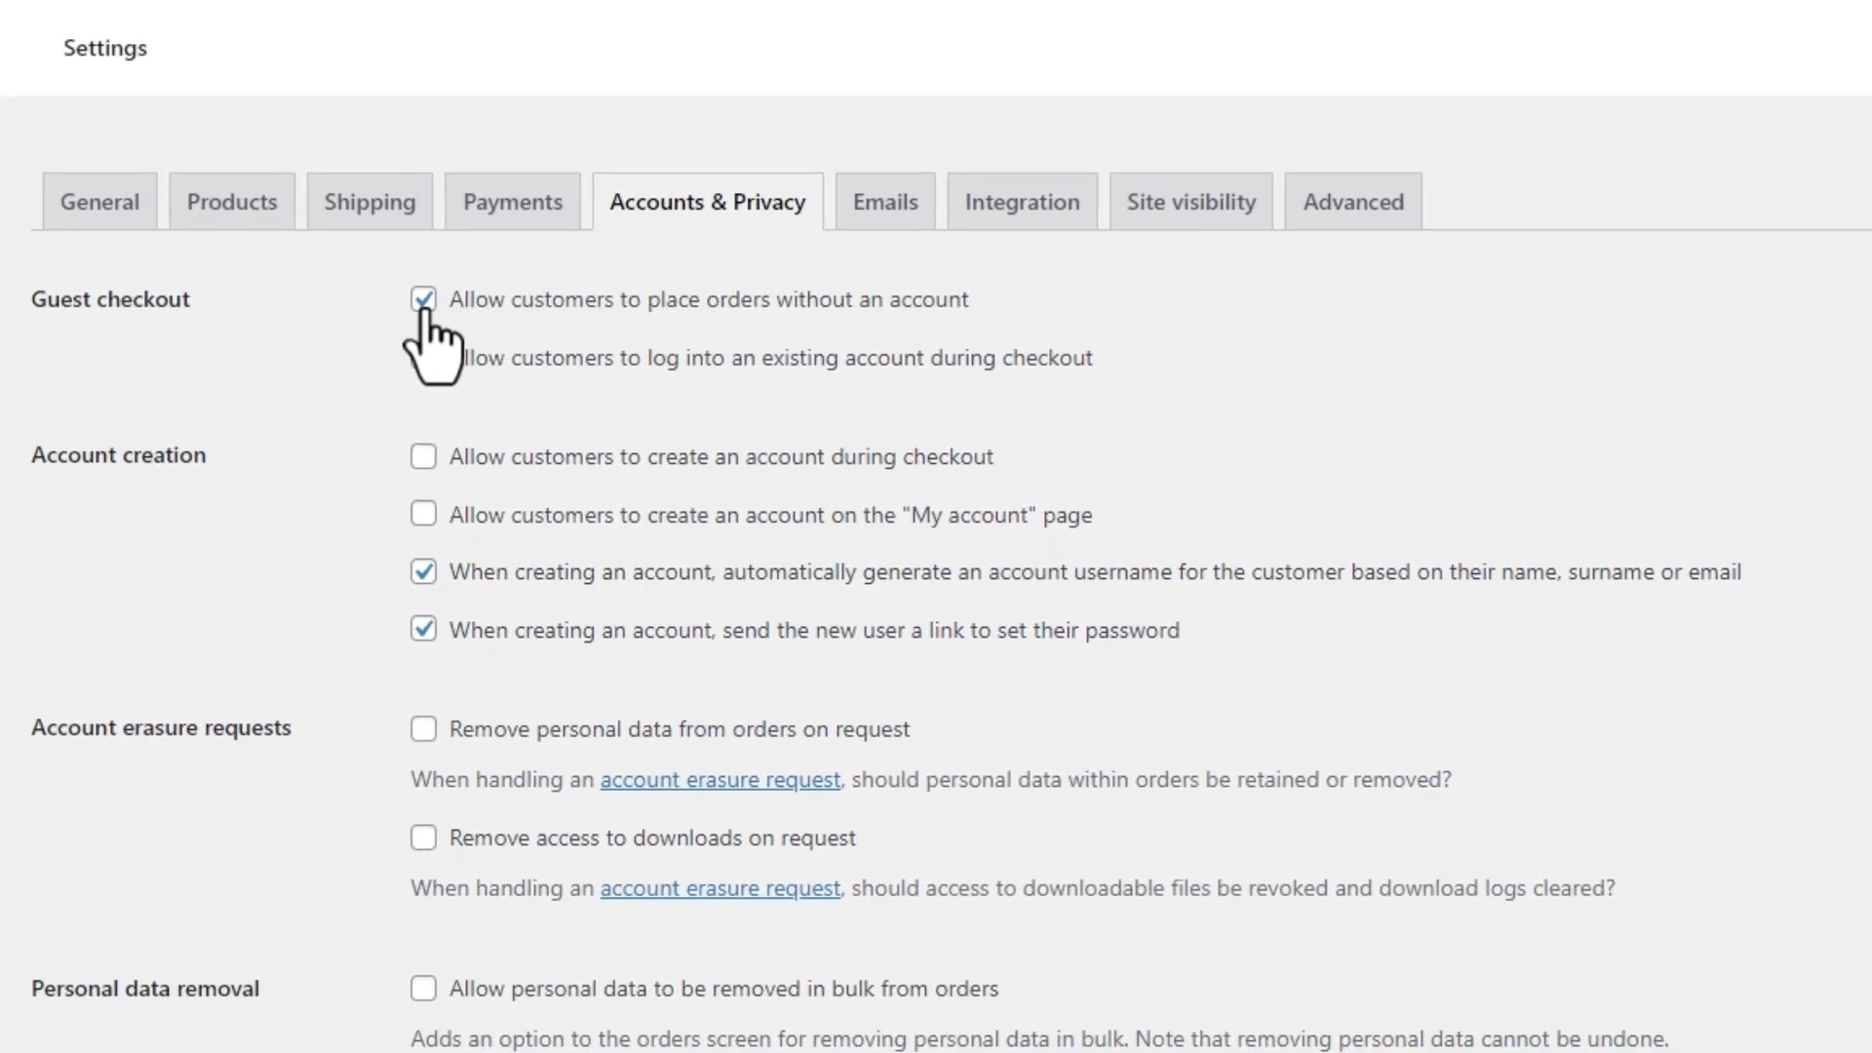
pyautogui.click(423, 302)
pyautogui.click(423, 359)
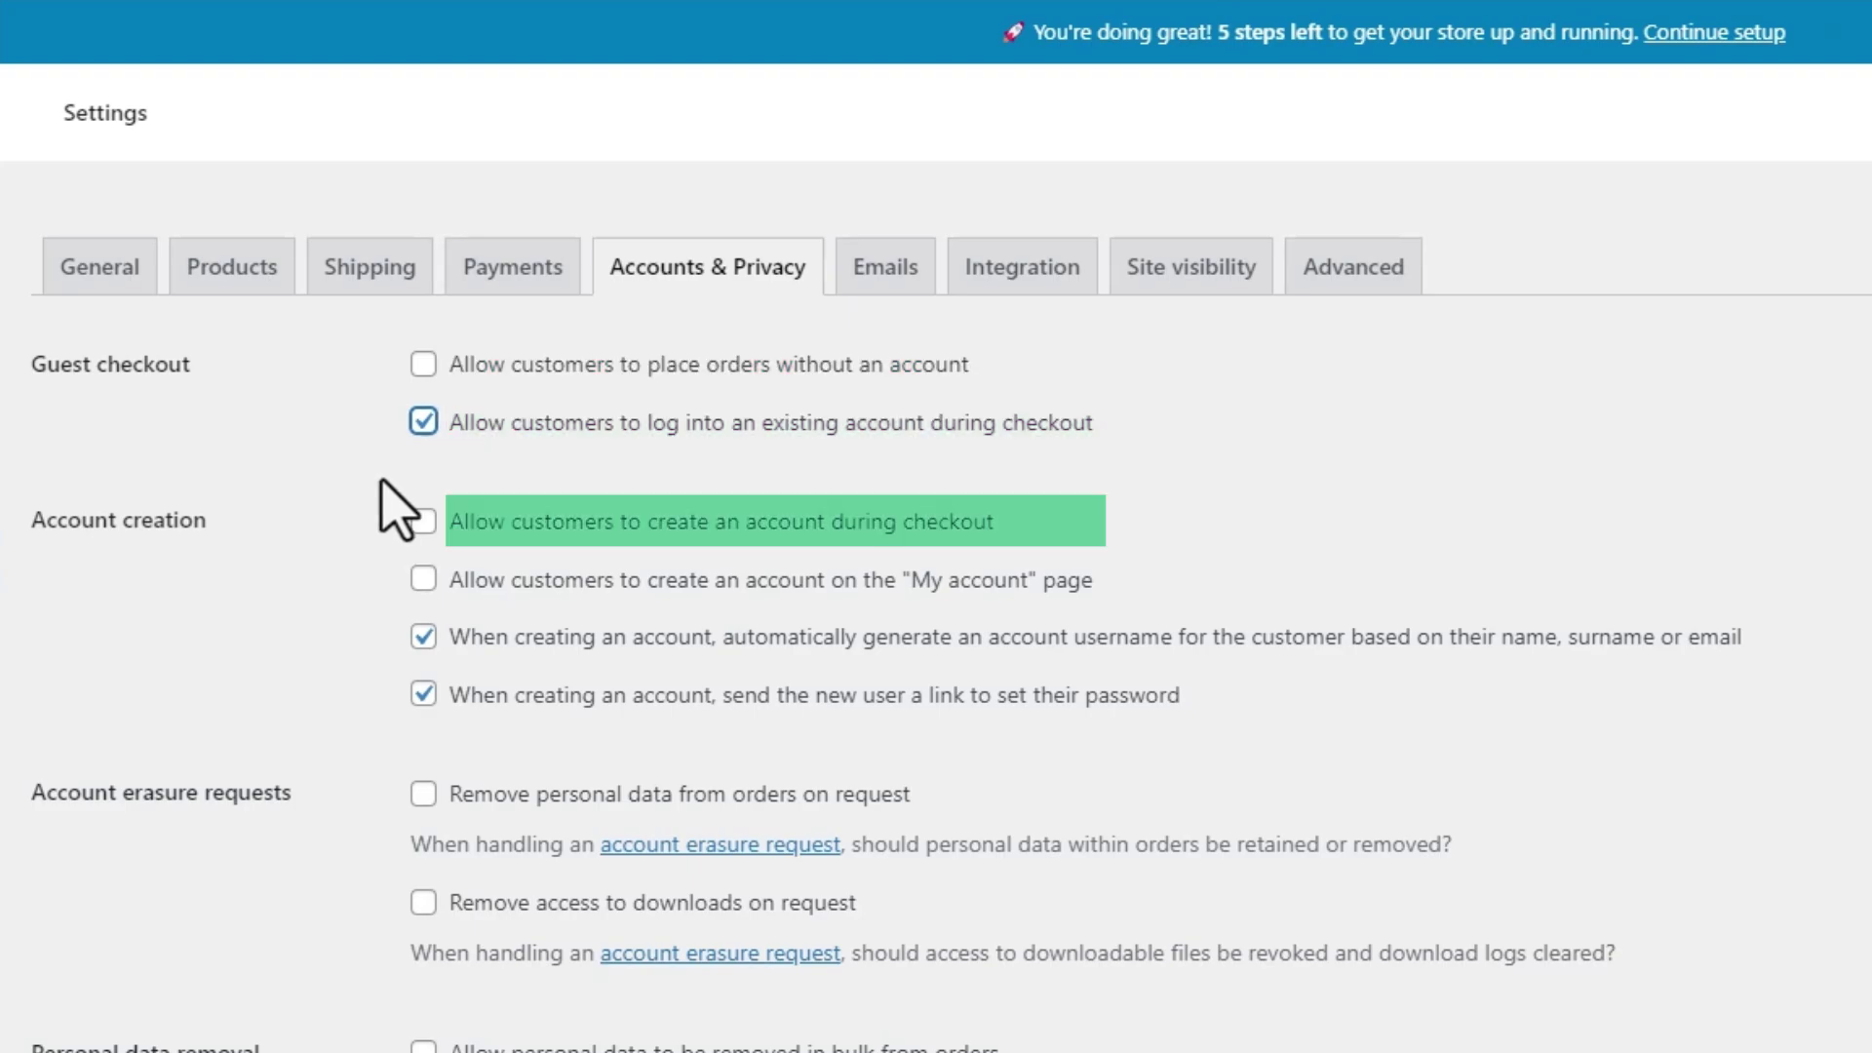
pyautogui.click(423, 522)
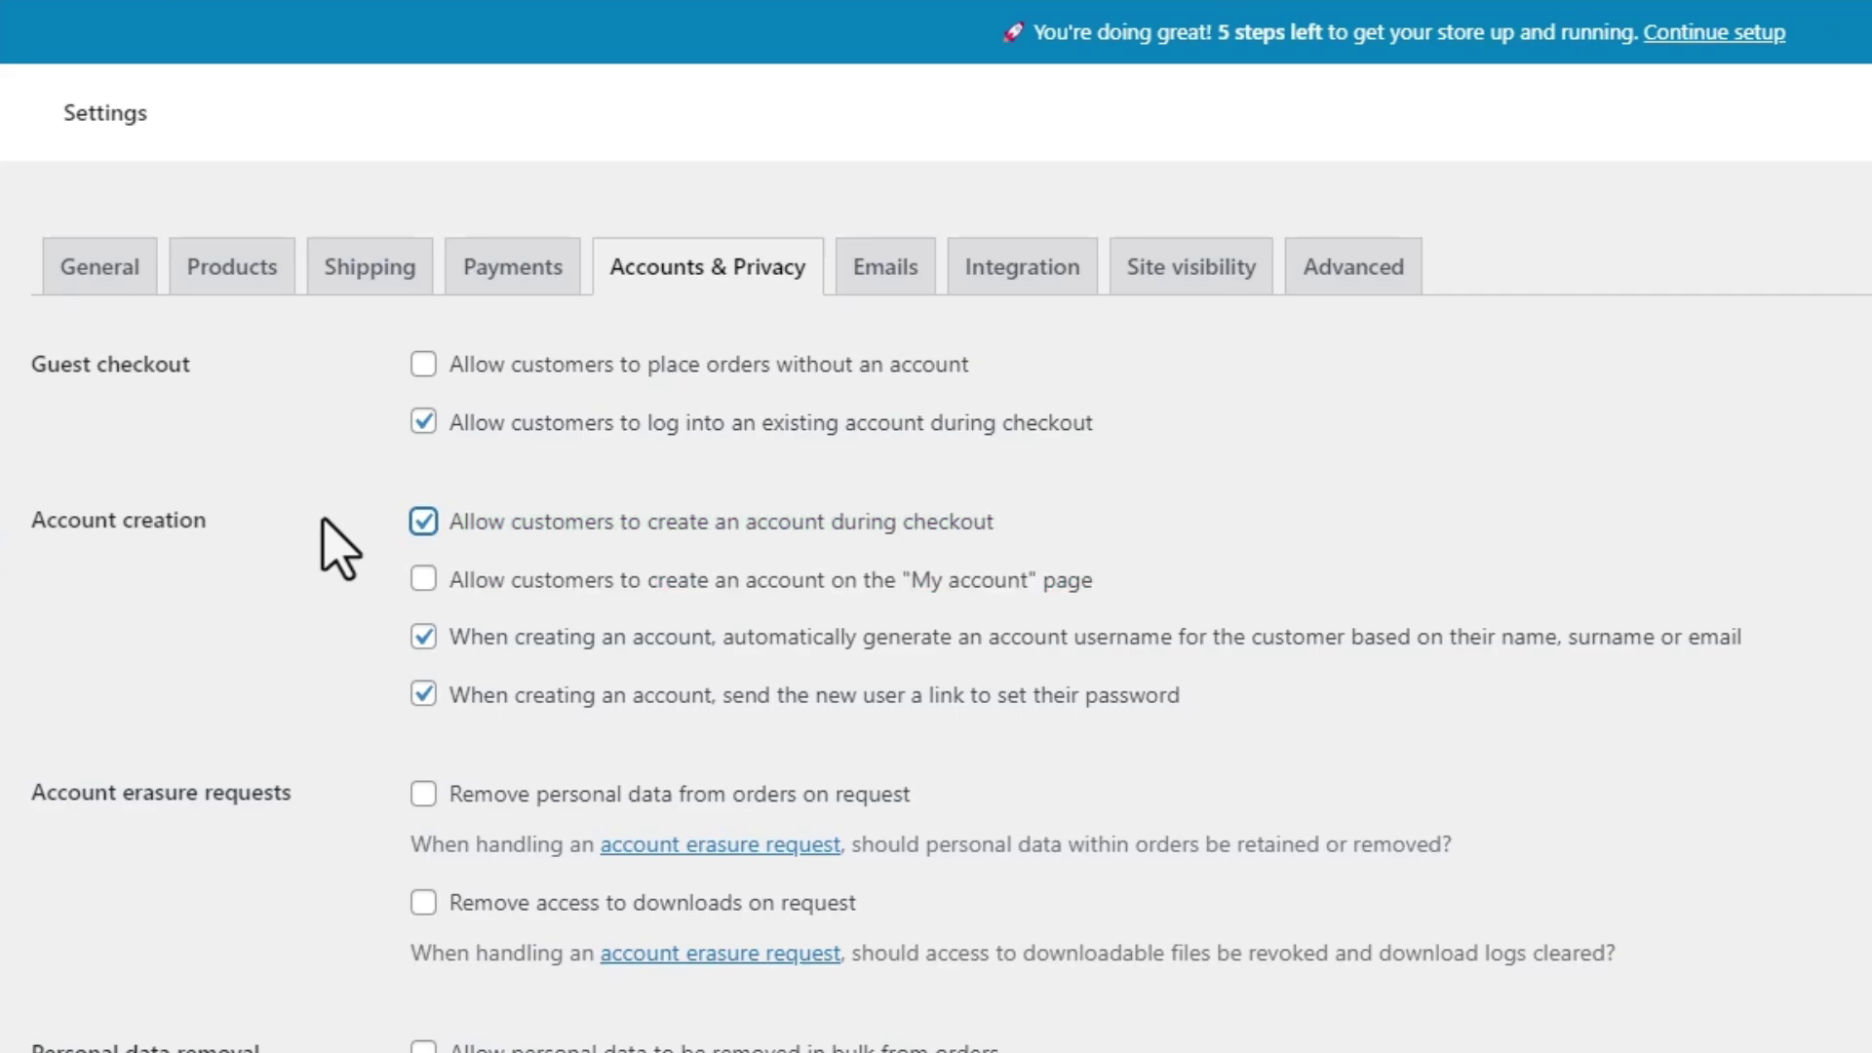
pyautogui.scroll(-5, 326, 541)
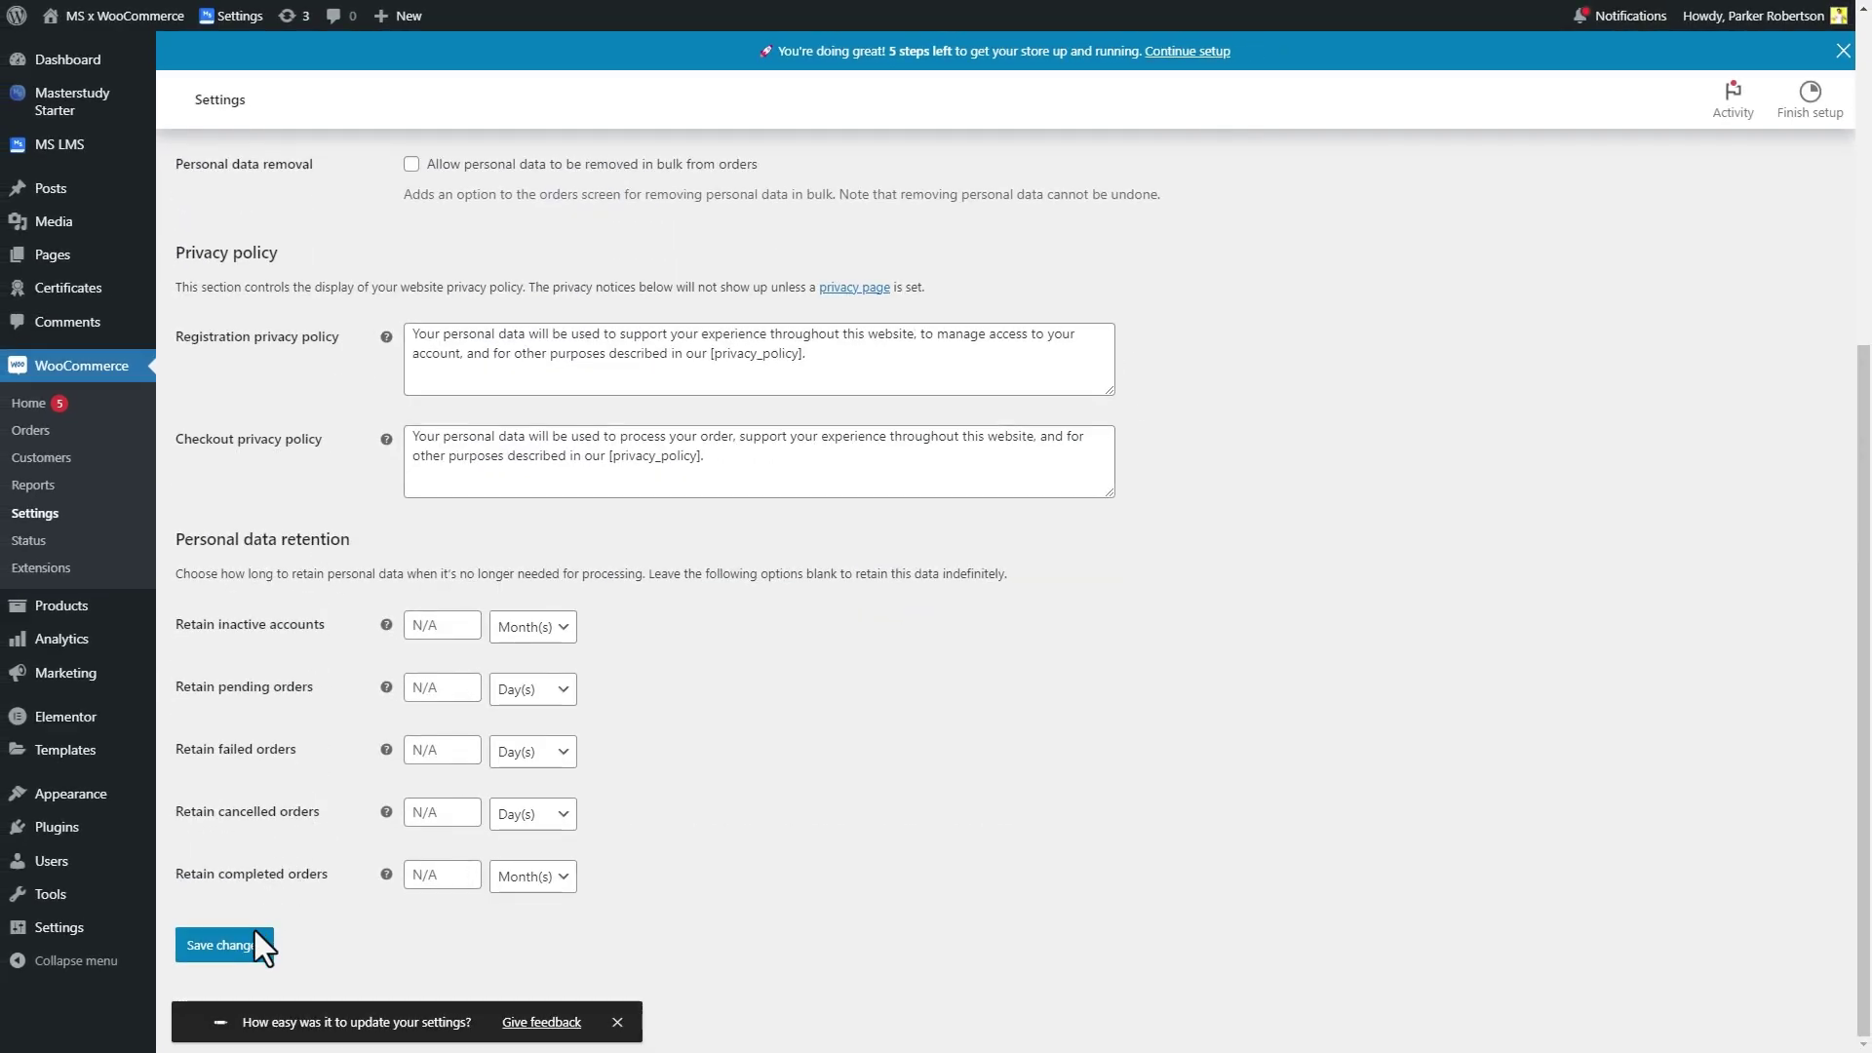
pyautogui.click(248, 946)
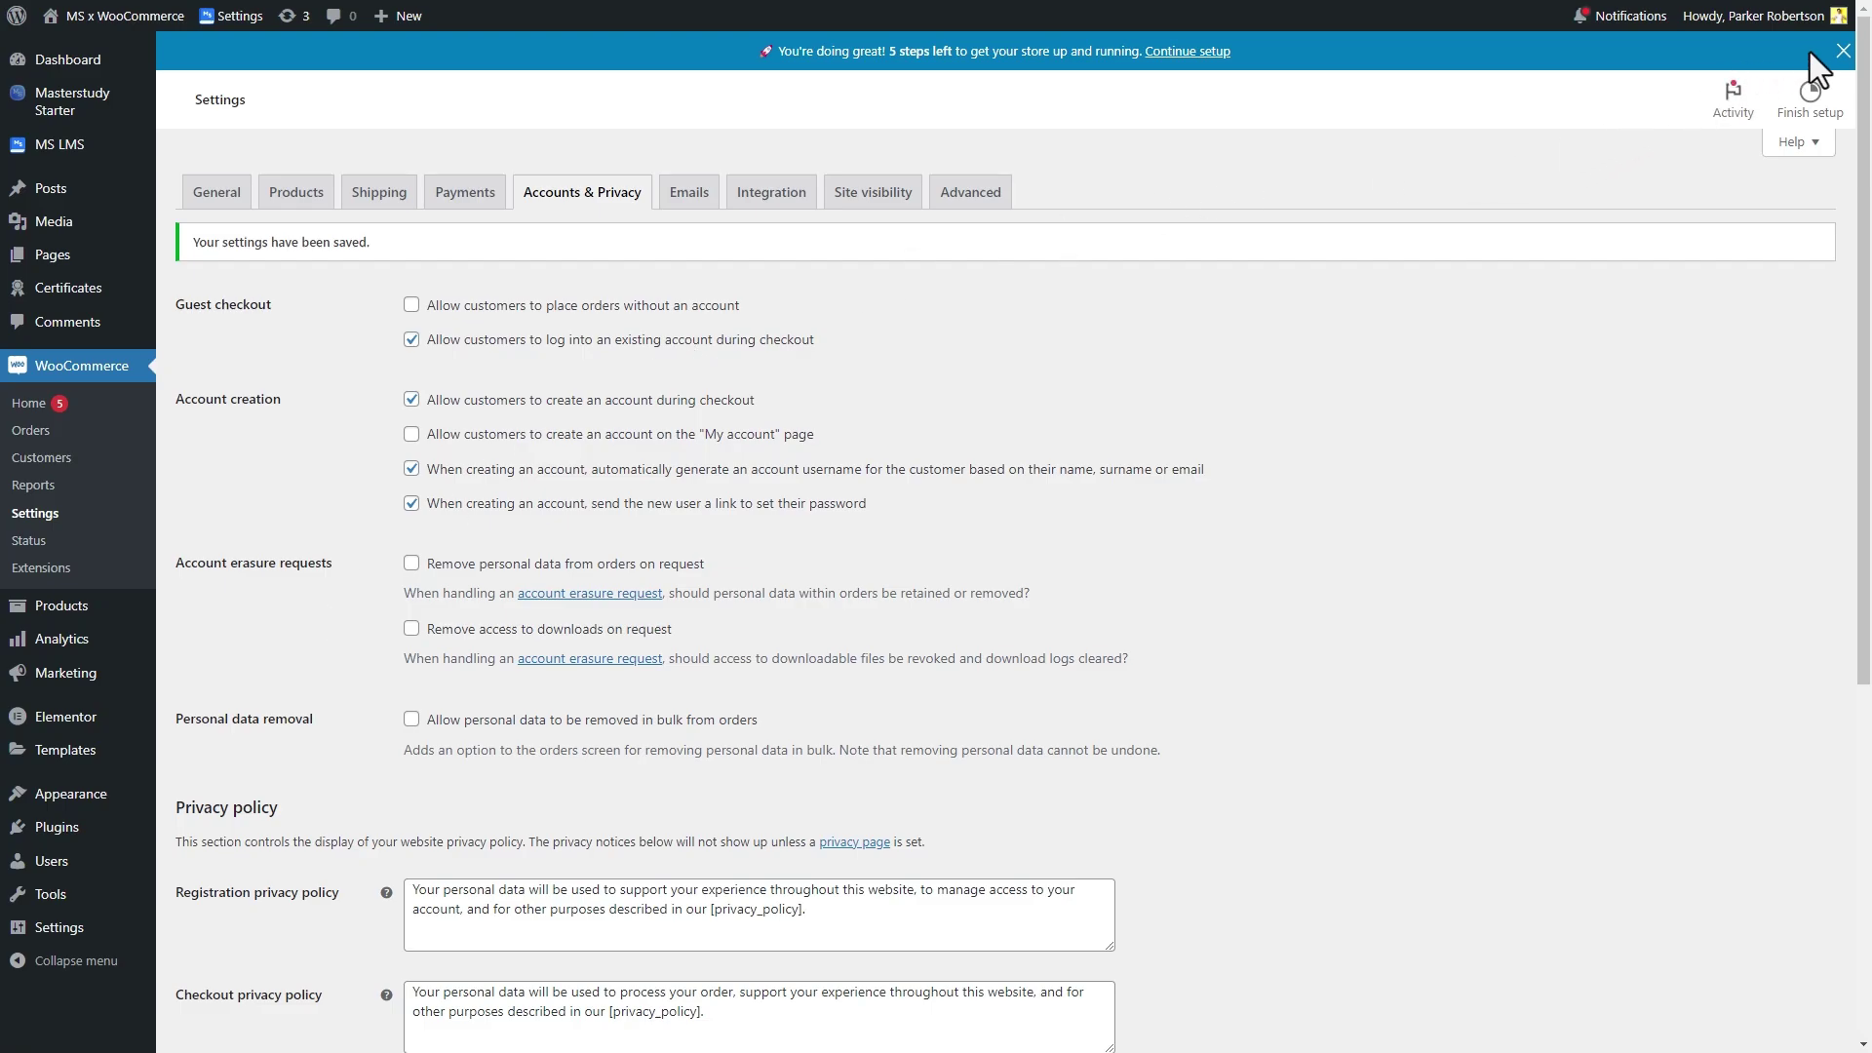
pyautogui.click(1843, 49)
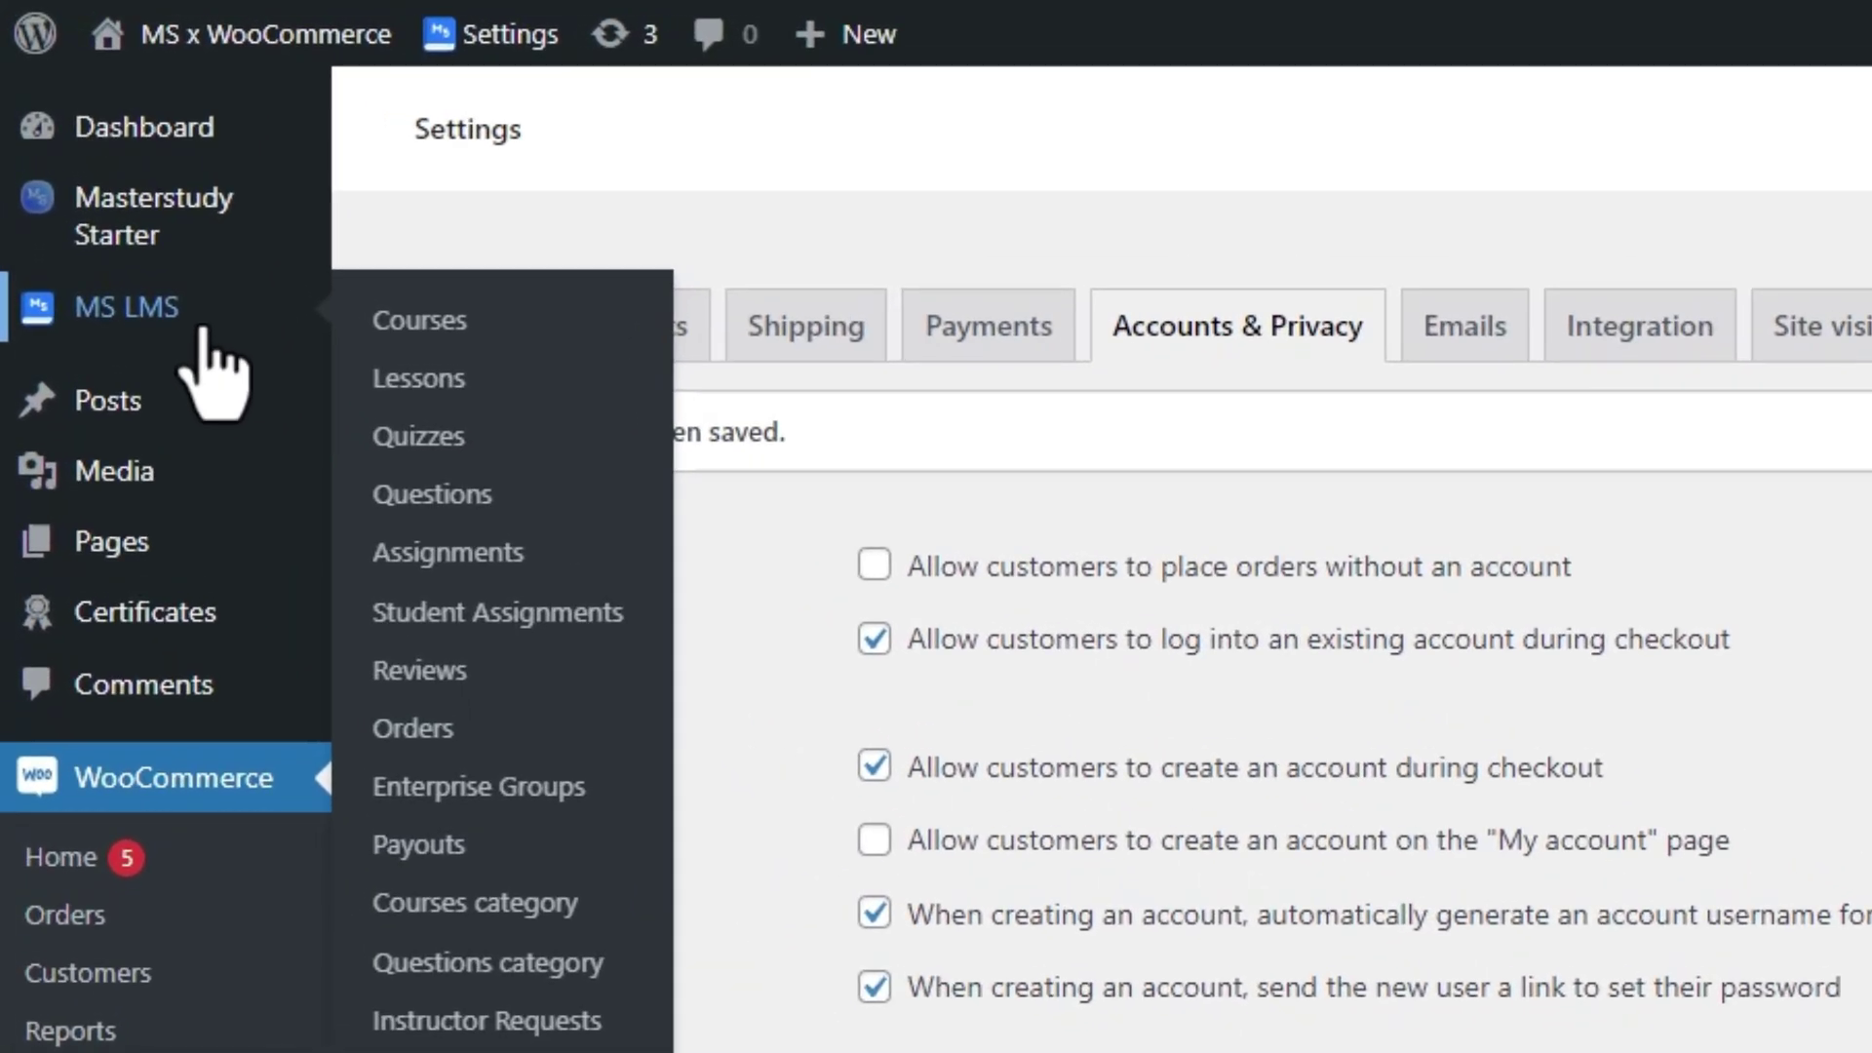
# Turn WooCommerce Checkout On in MasterStudy LMS General settings and save
pyautogui.click(94, 153)
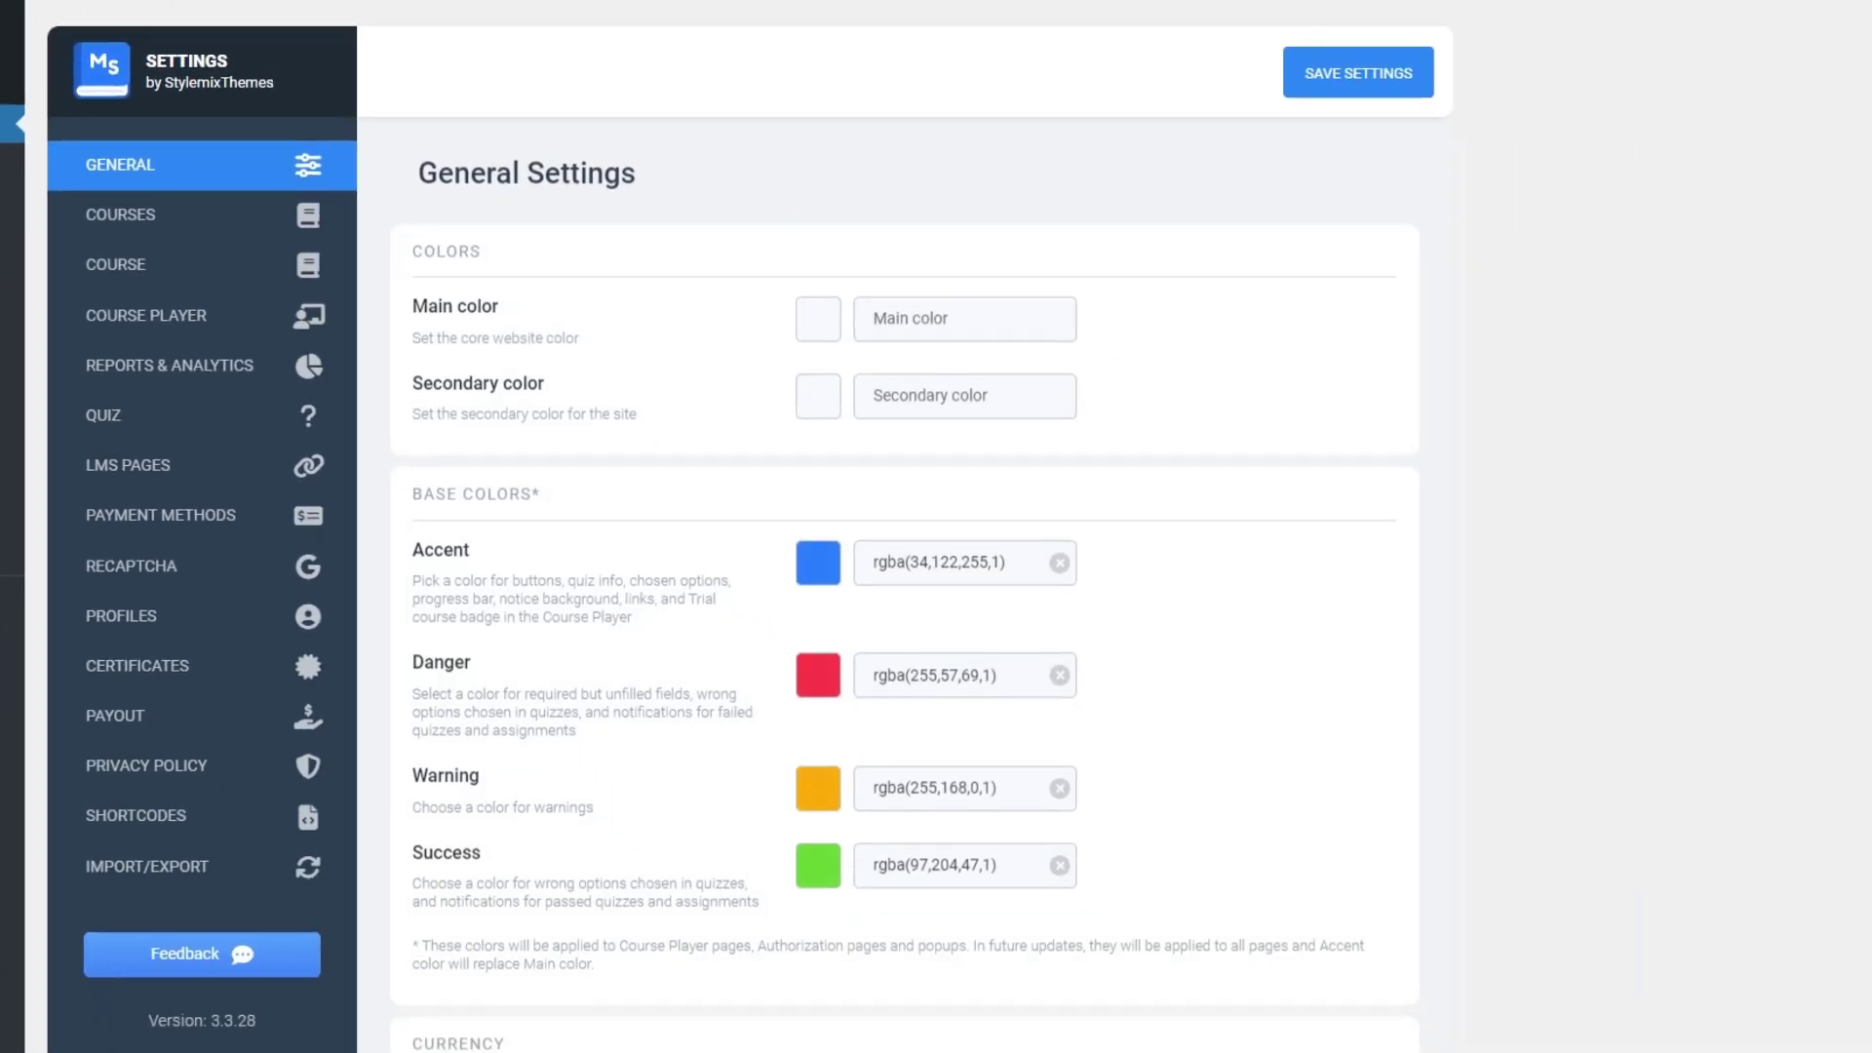
pyautogui.scroll(-4, 702, 492)
pyautogui.scroll(-9, 701, 492)
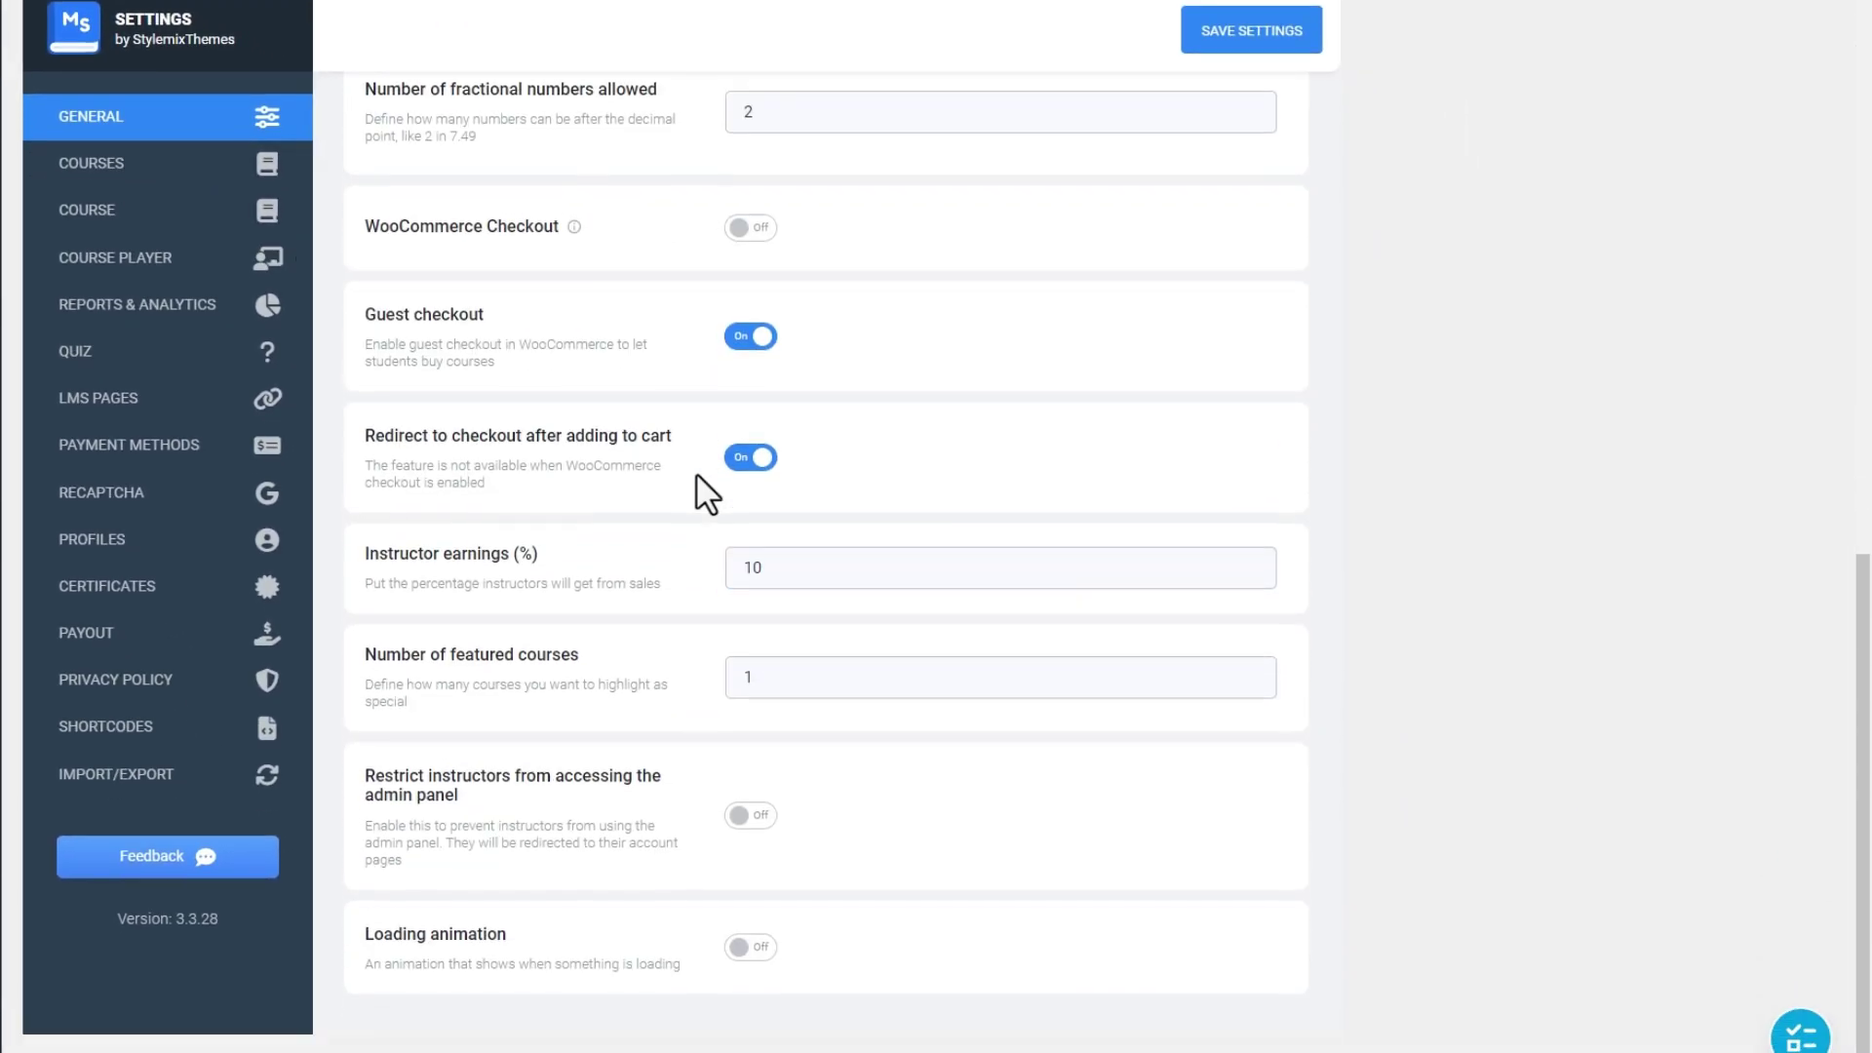
pyautogui.click(763, 230)
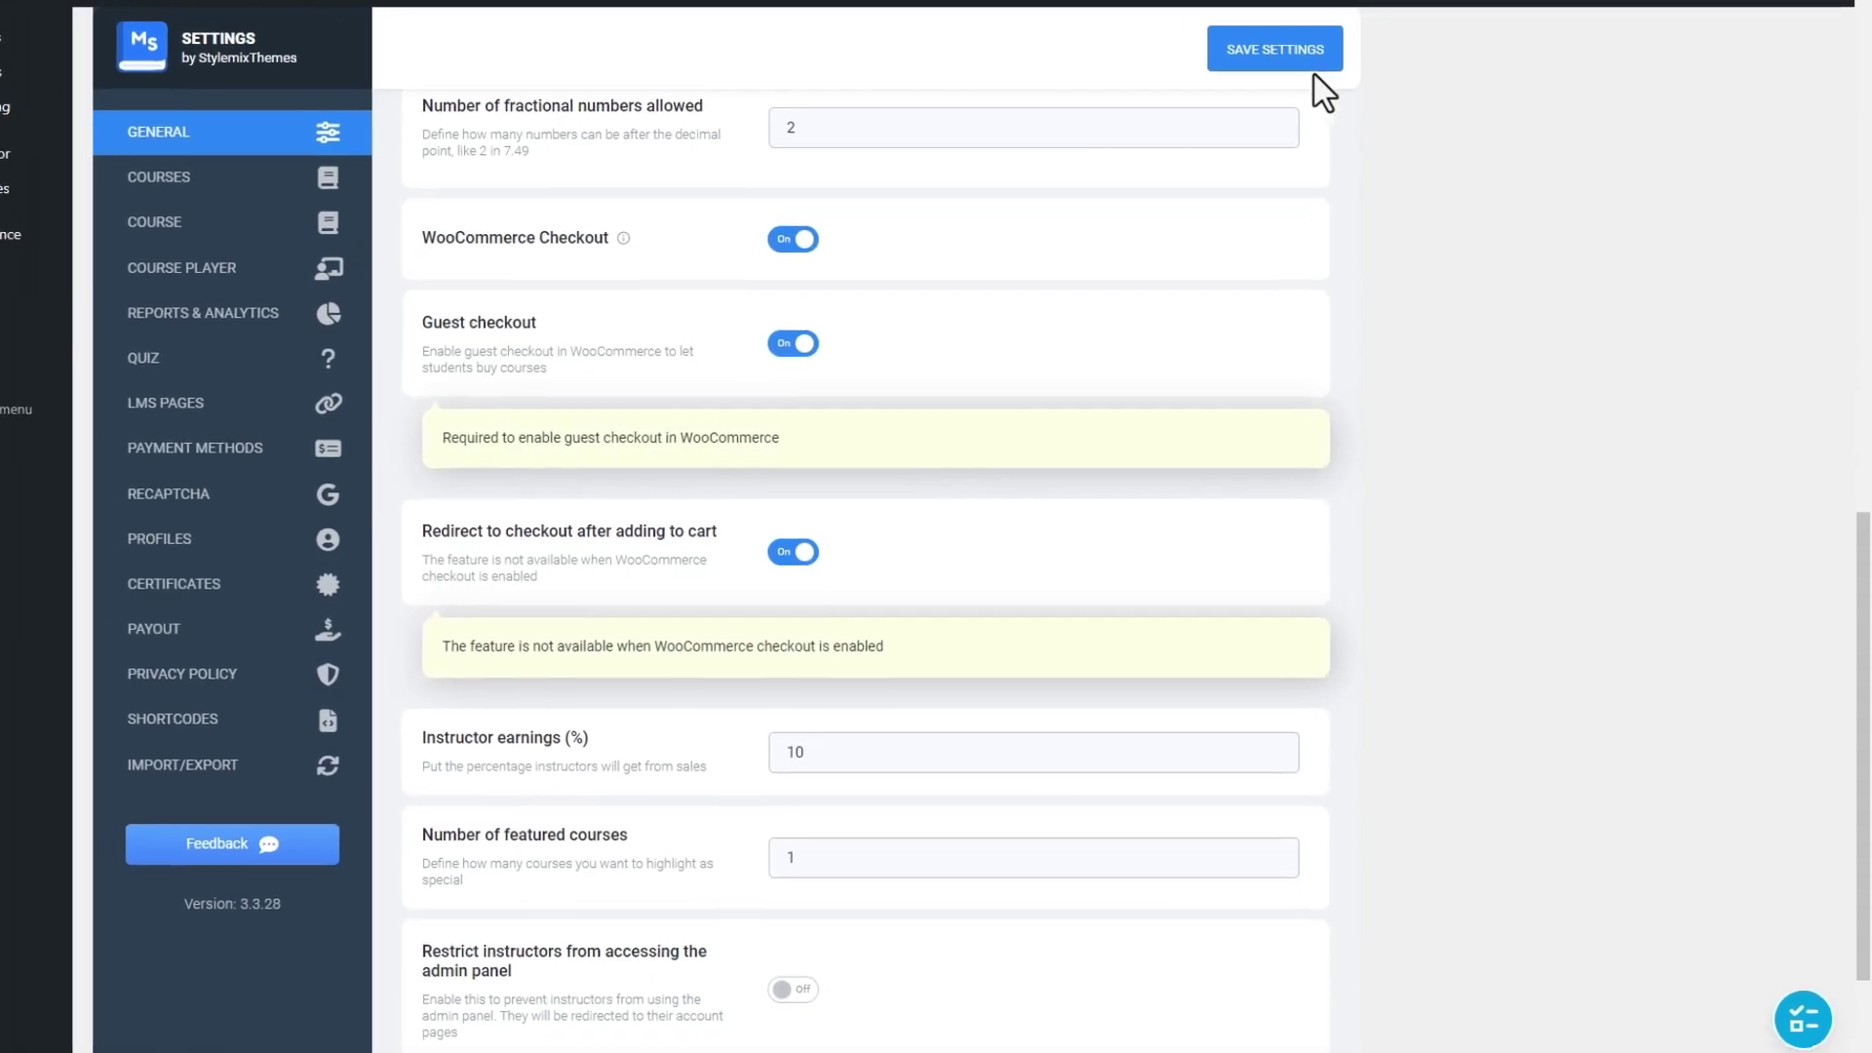
pyautogui.click(1310, 43)
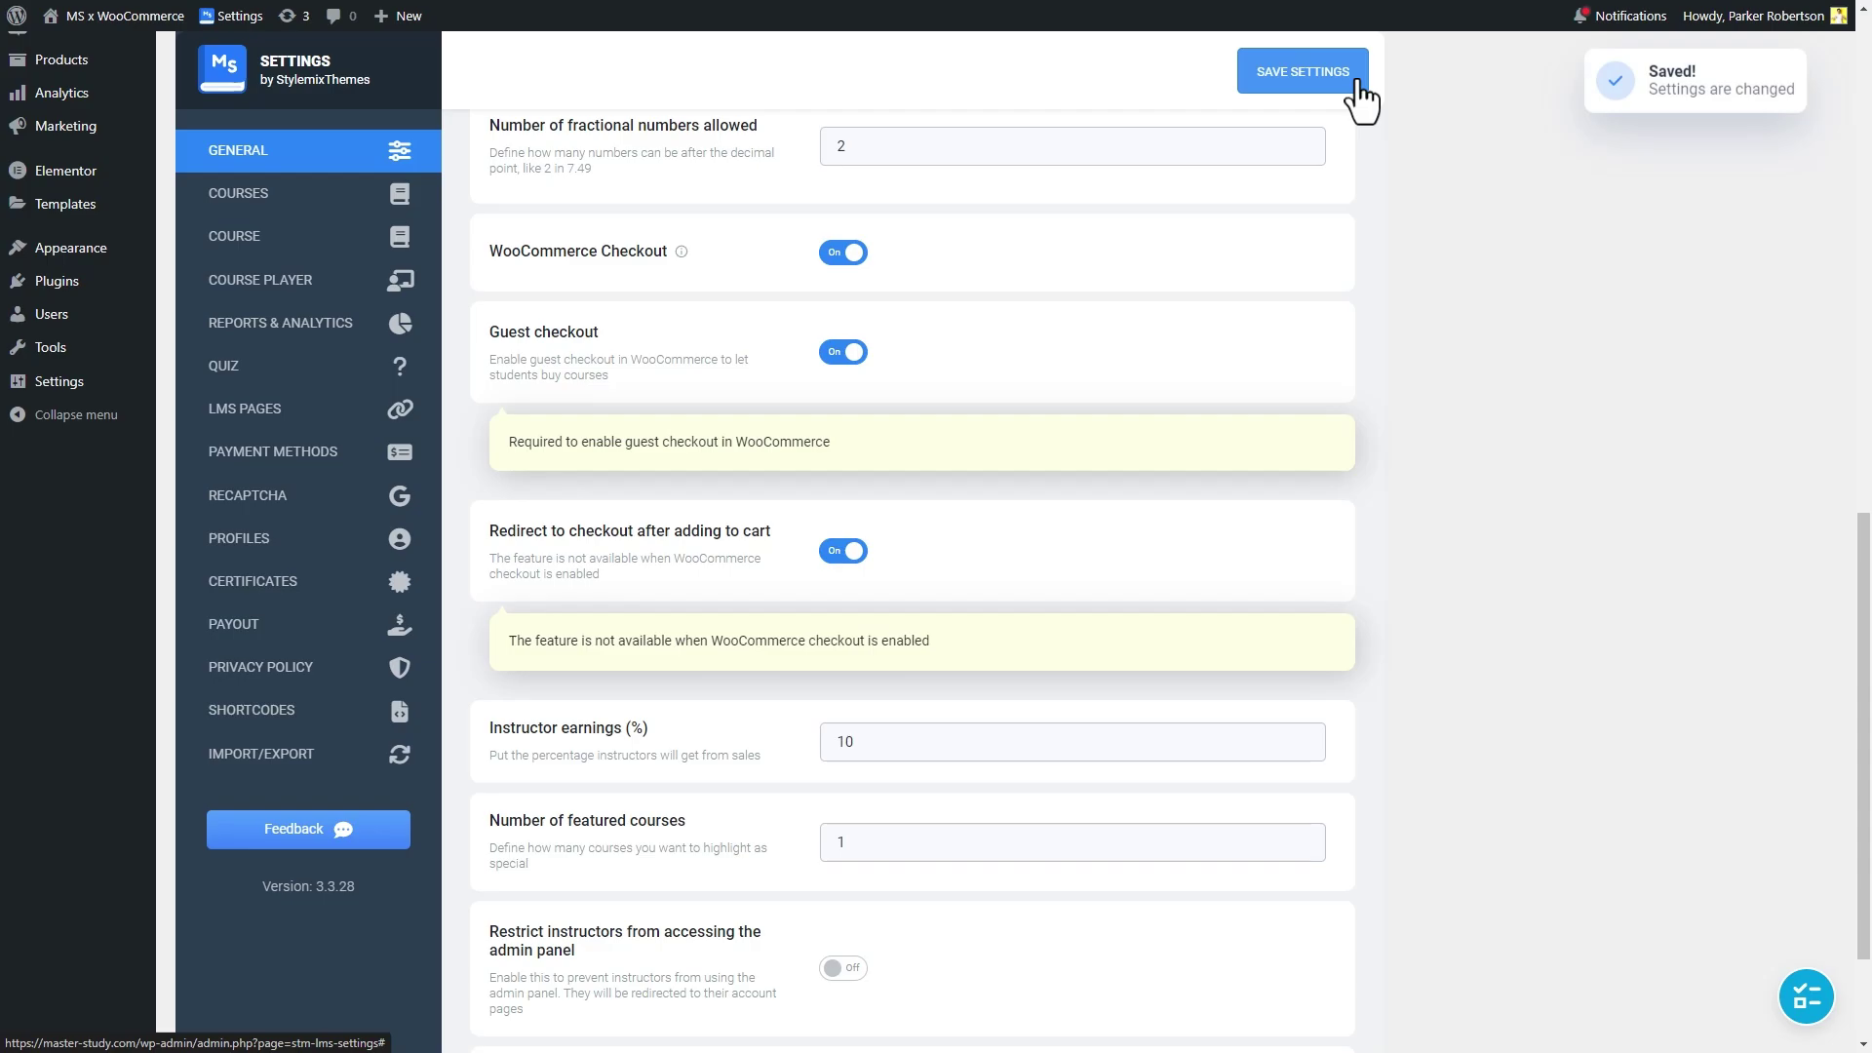
# Open the empty Products > All Products list
pyautogui.scroll(6, 117, 669)
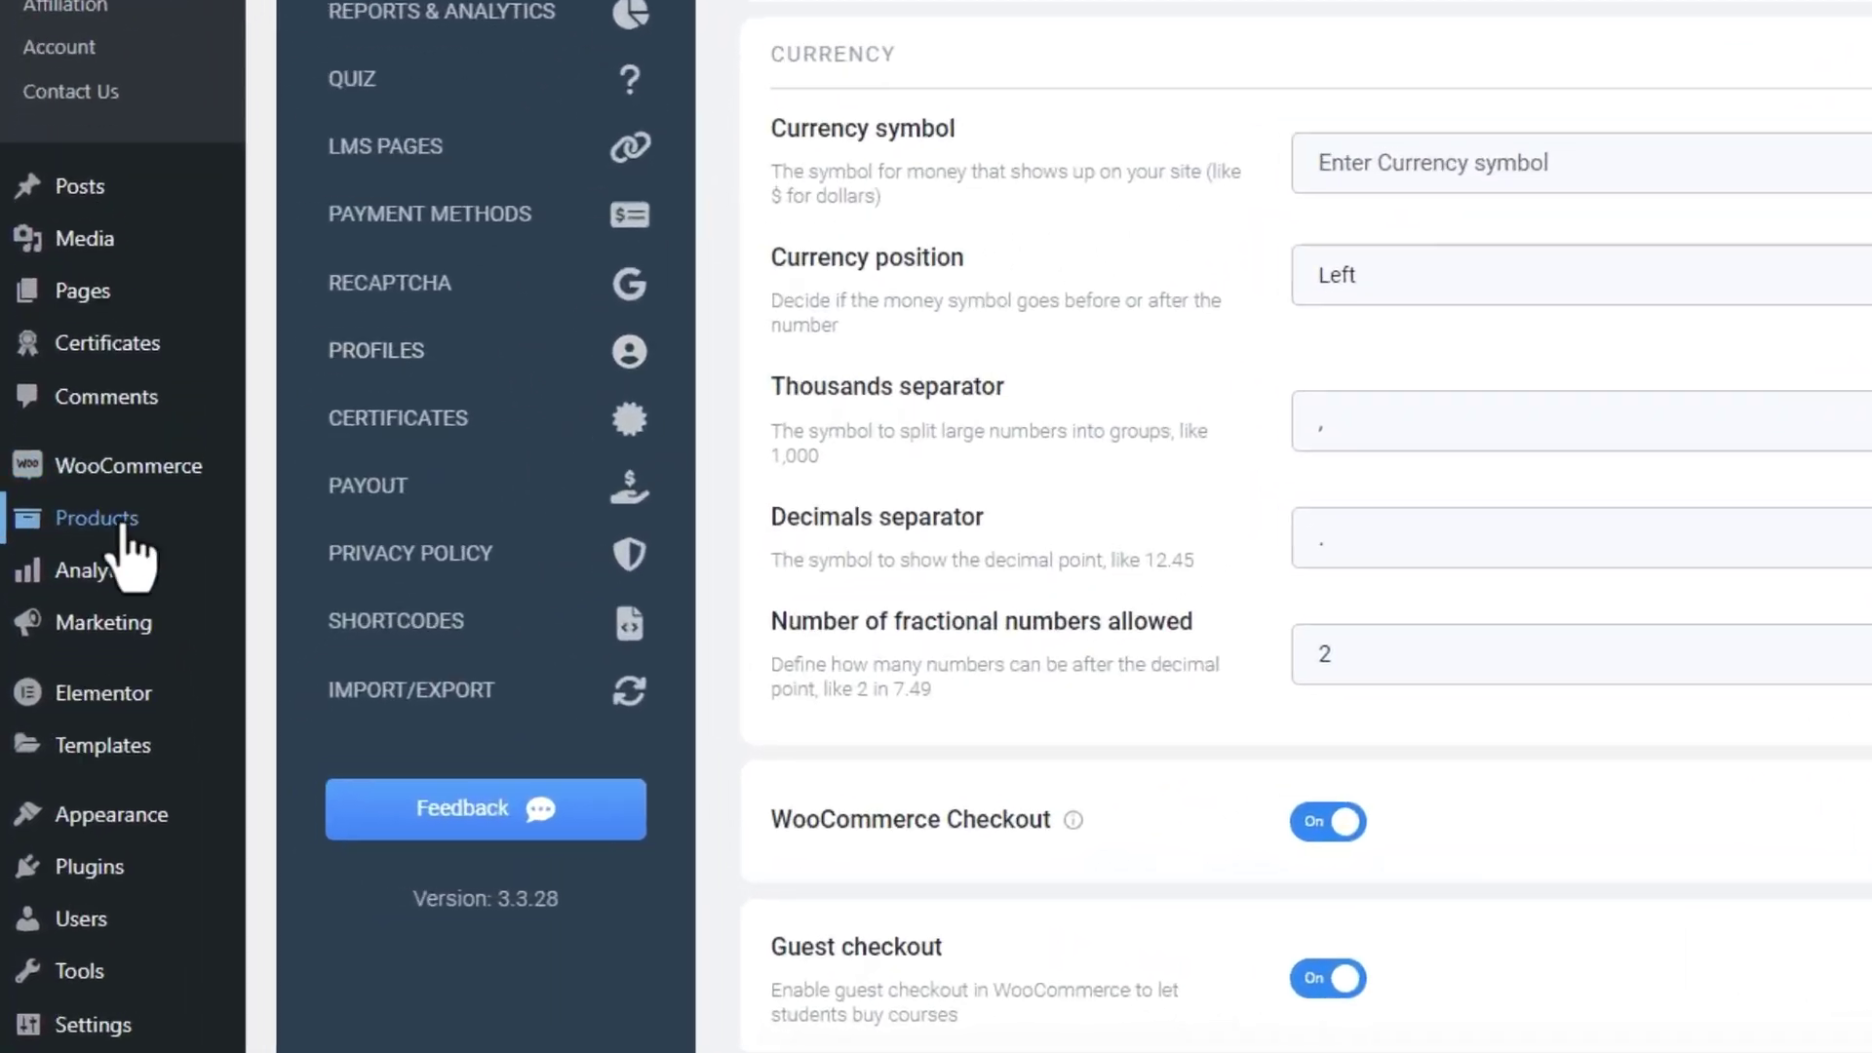
pyautogui.moveTo(85, 648)
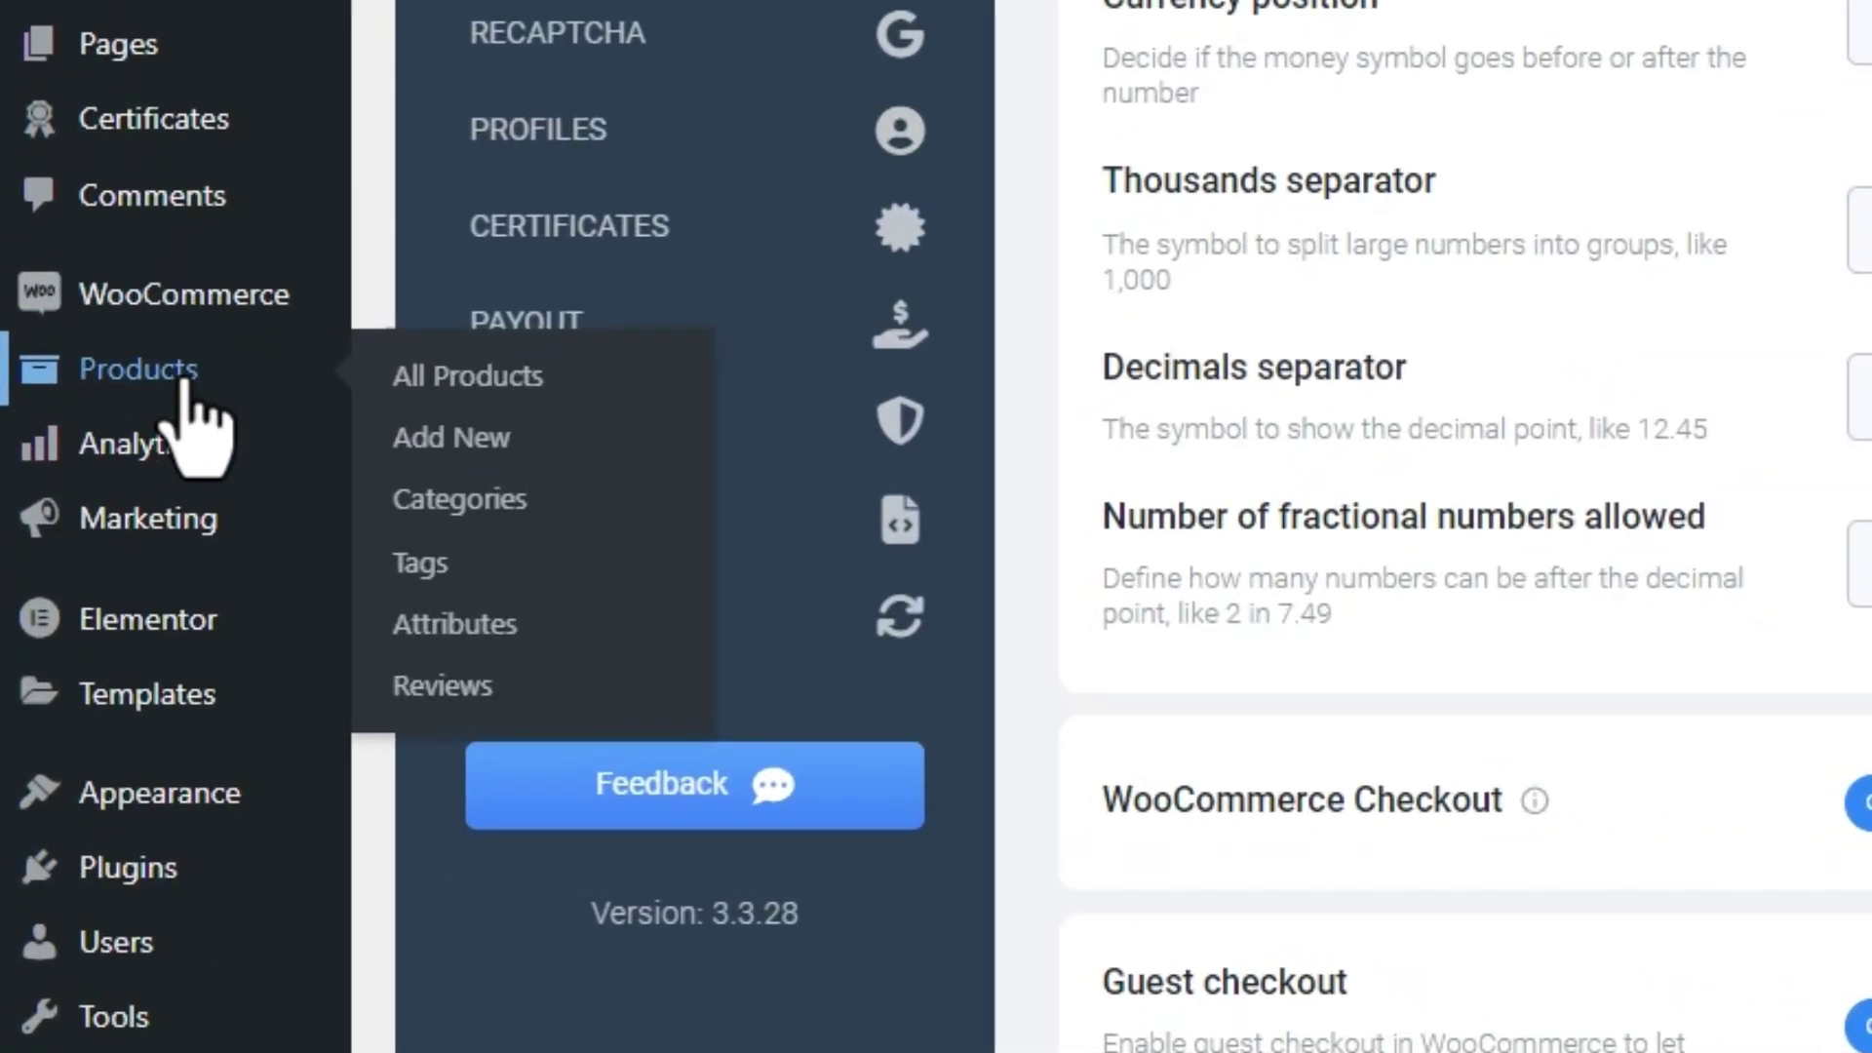
pyautogui.click(477, 388)
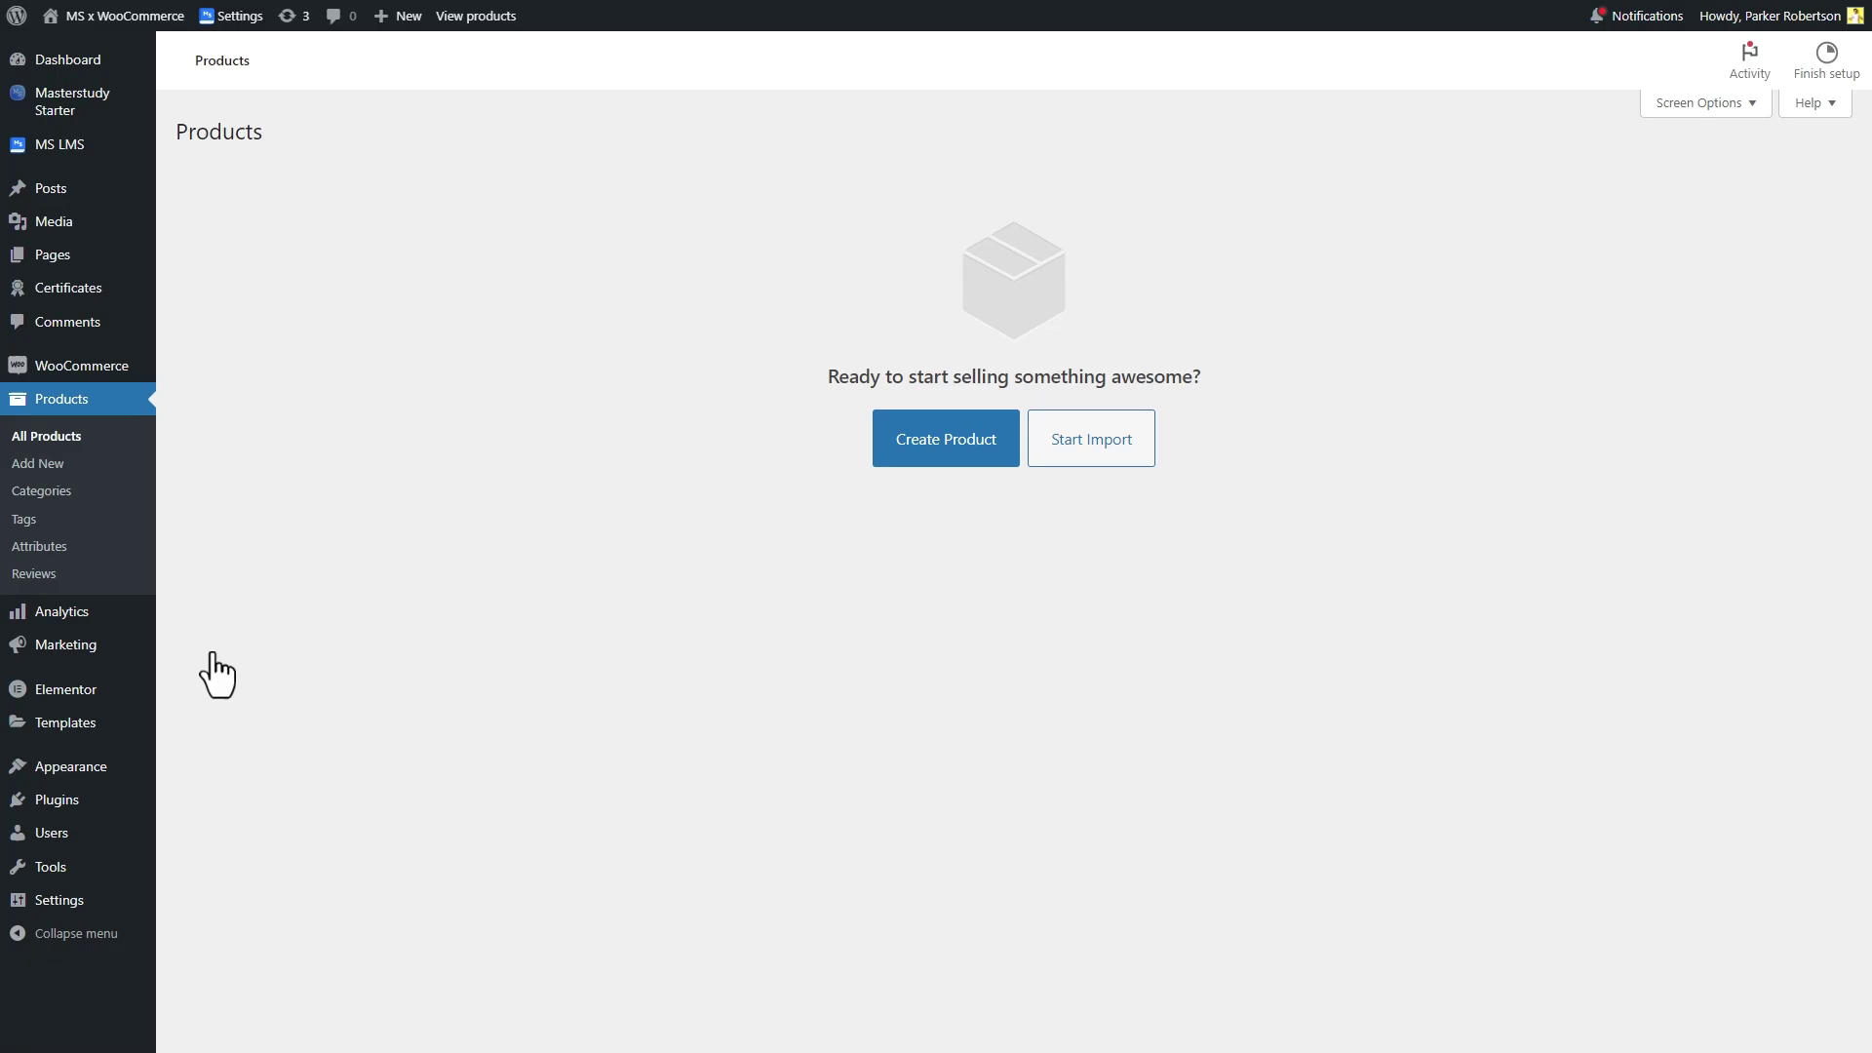
# Visit the live site and open the Real Things Art Painting course from the Courses catalogue
pyautogui.moveTo(168, 23)
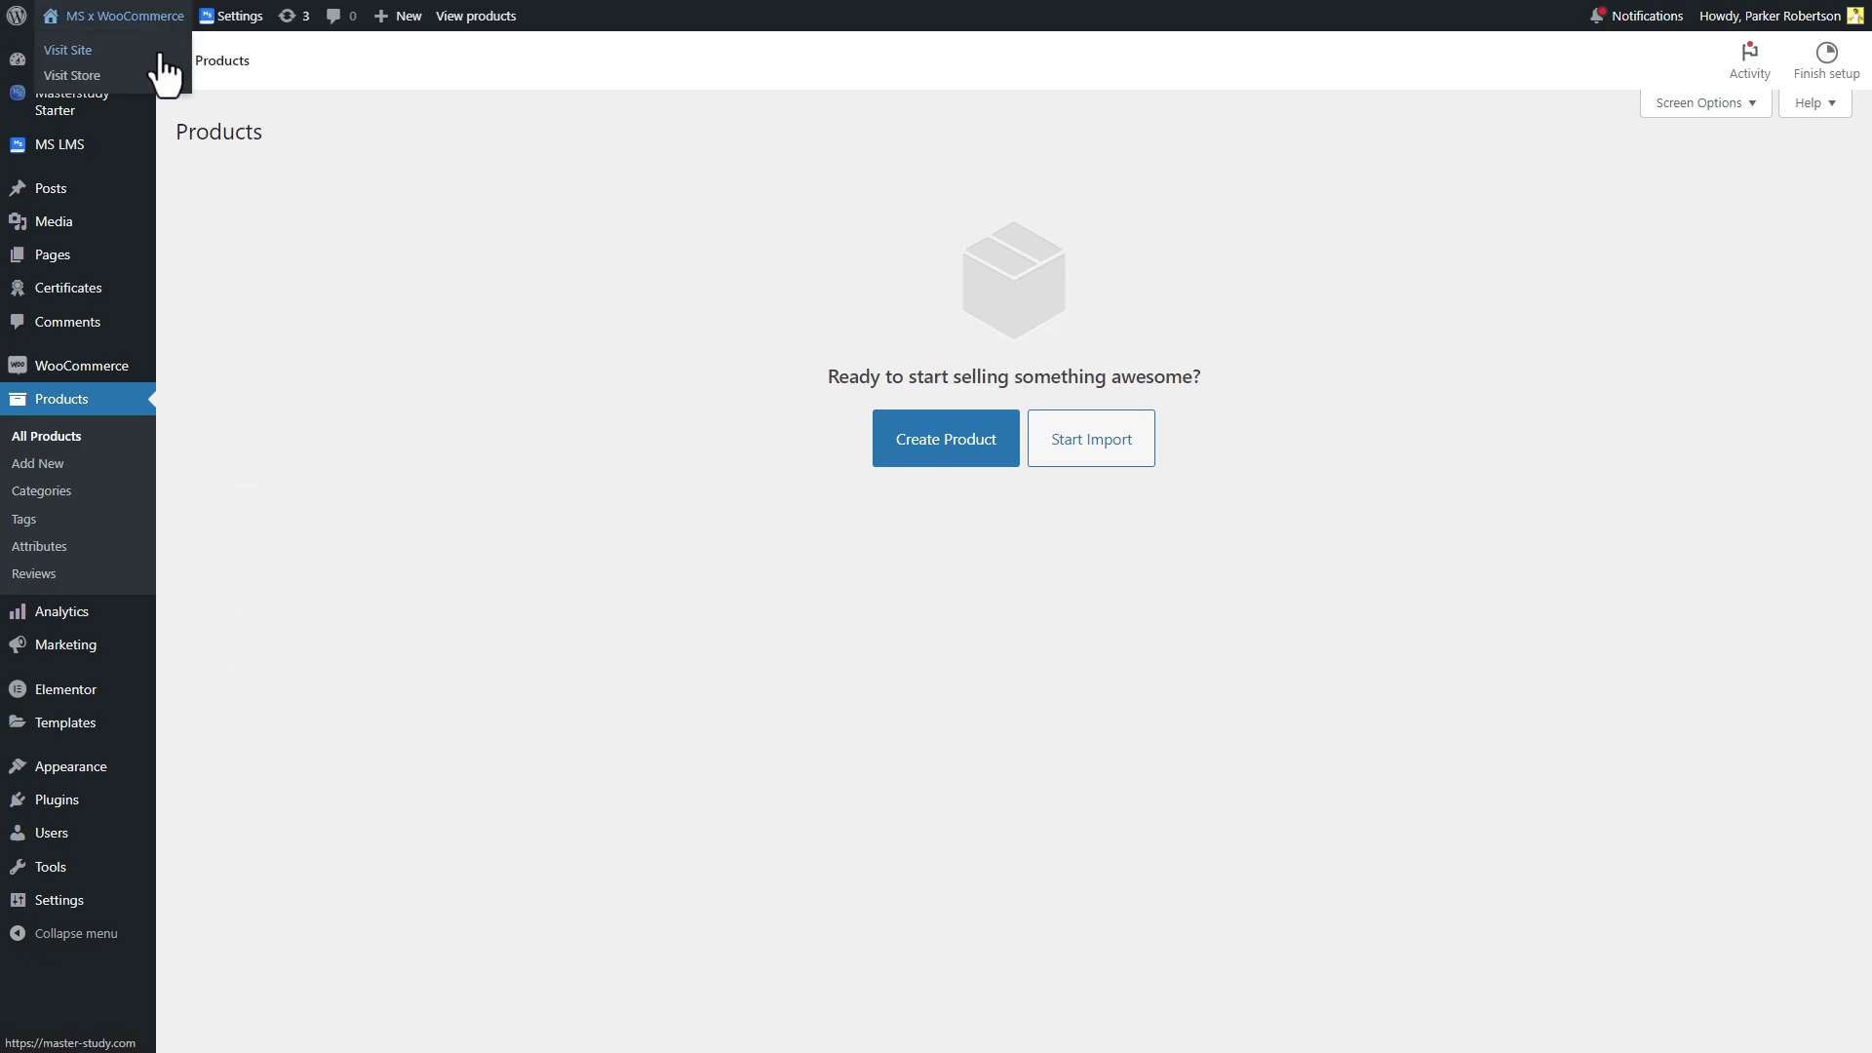
pyautogui.click(161, 55)
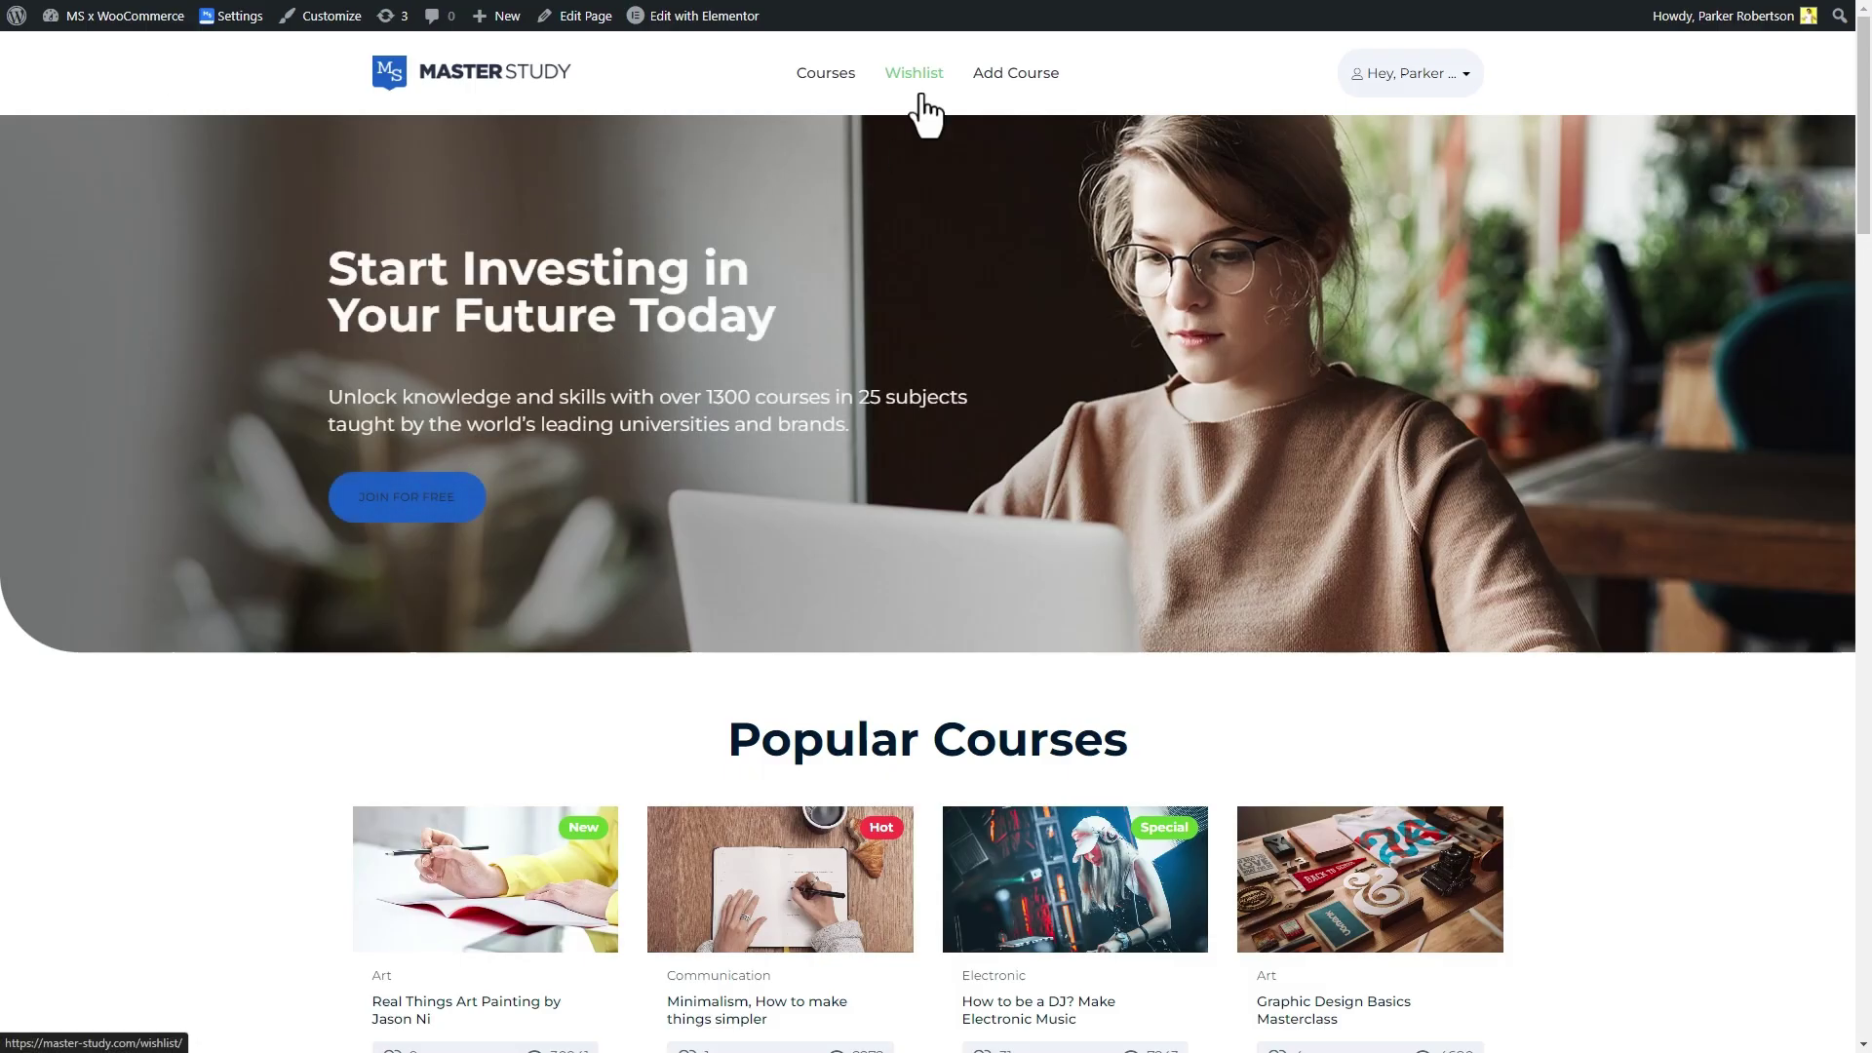
pyautogui.click(846, 76)
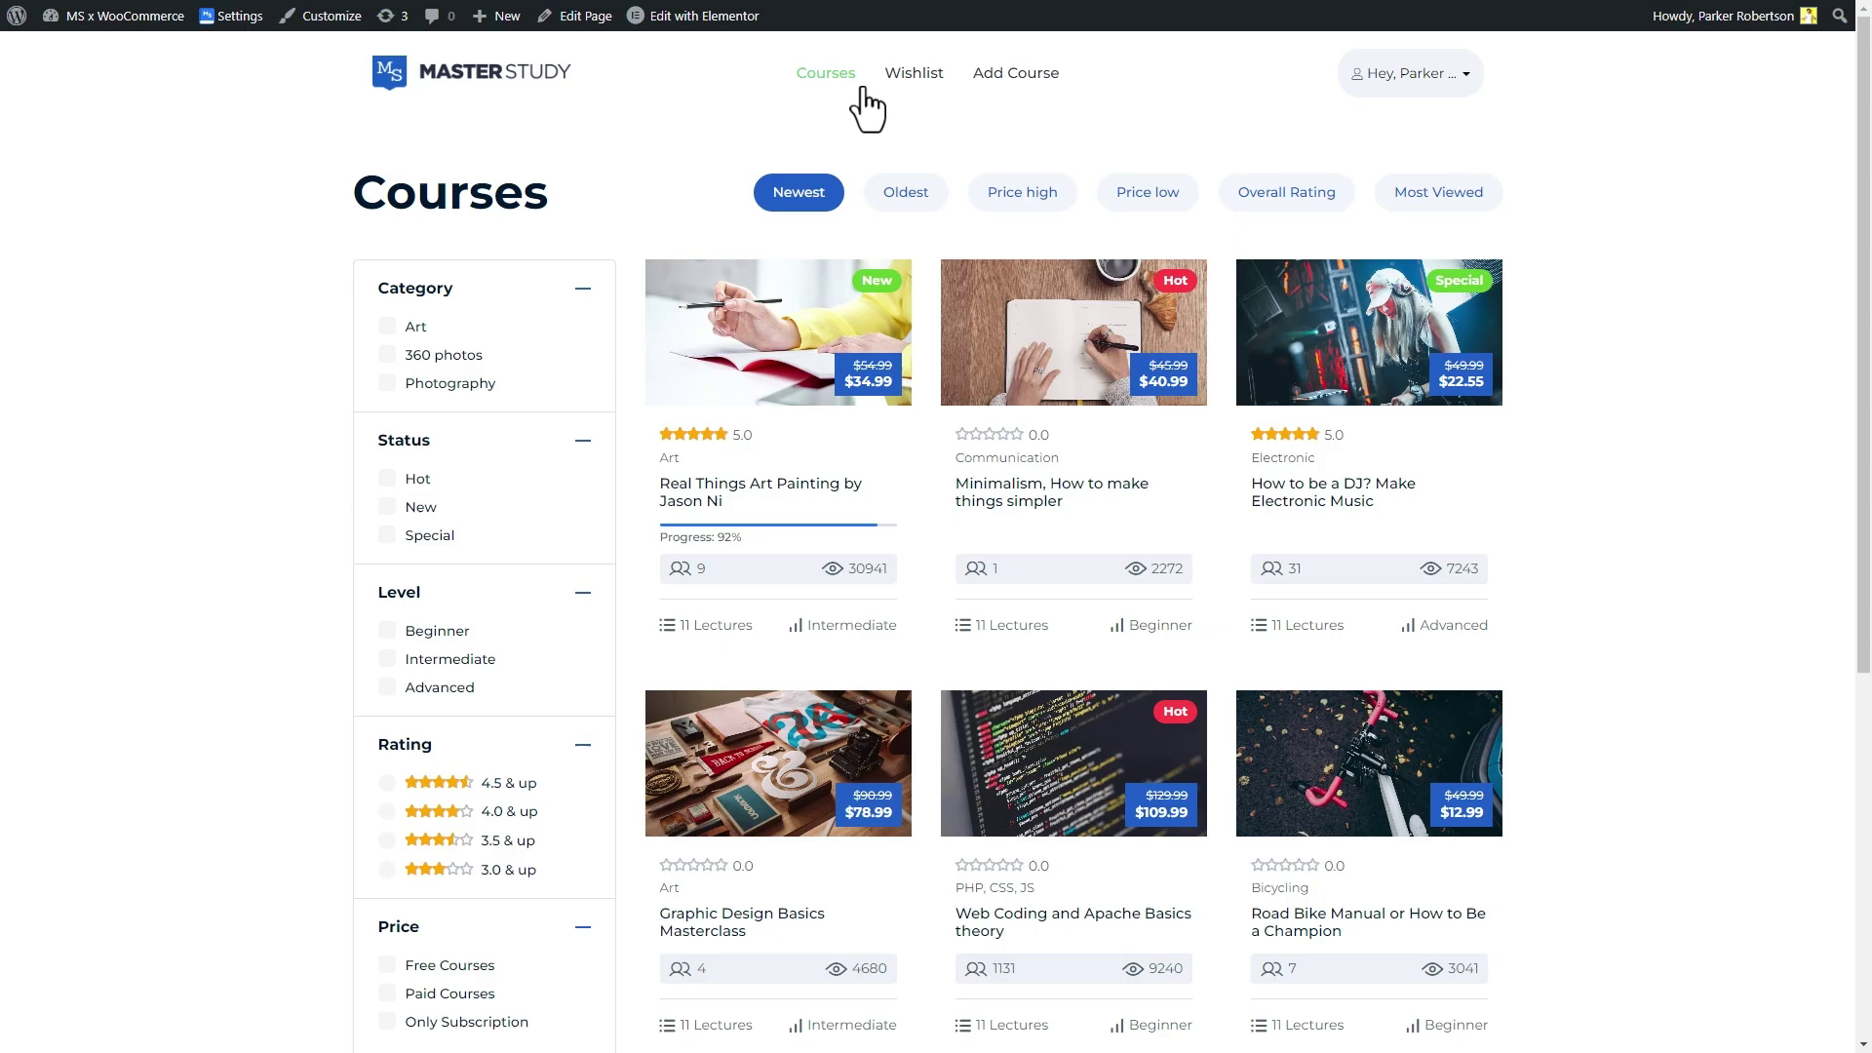
pyautogui.click(785, 499)
pyautogui.click(1314, 308)
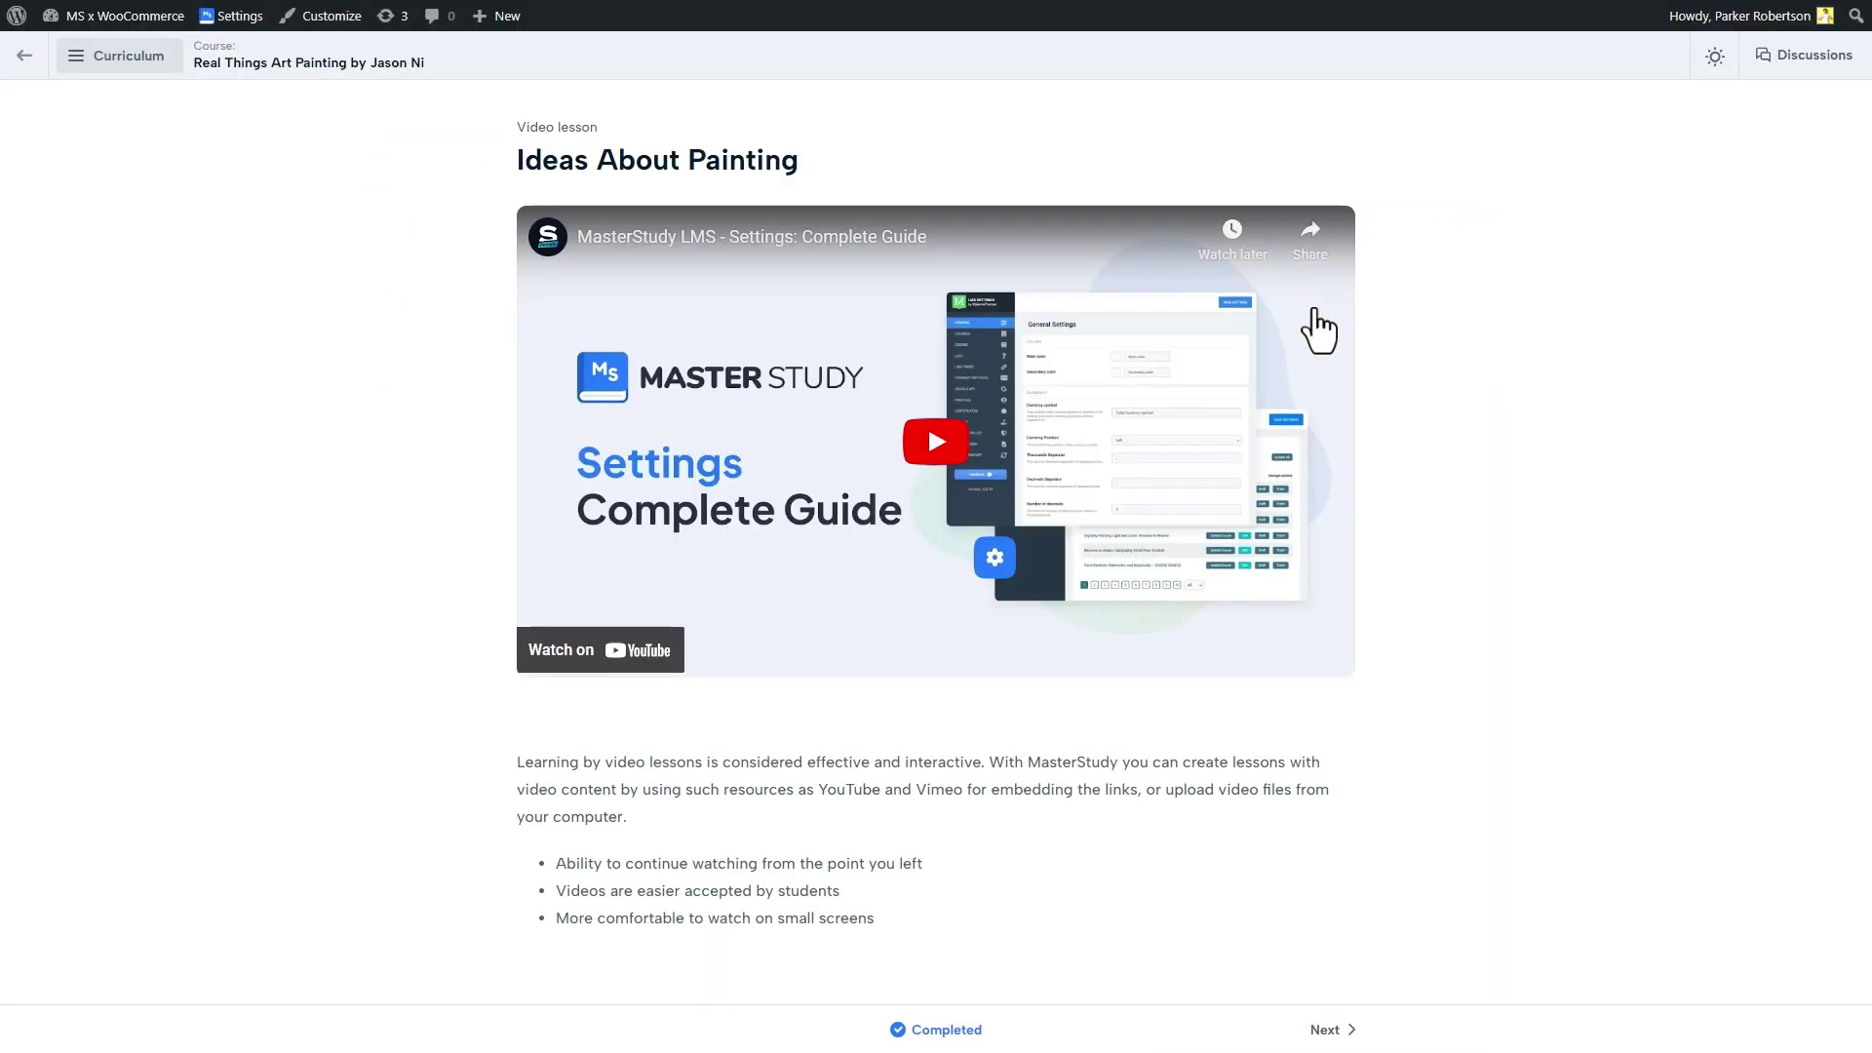
# From the curriculum, open Road Bike Manual and add it to the cart at $12.99
pyautogui.click(137, 58)
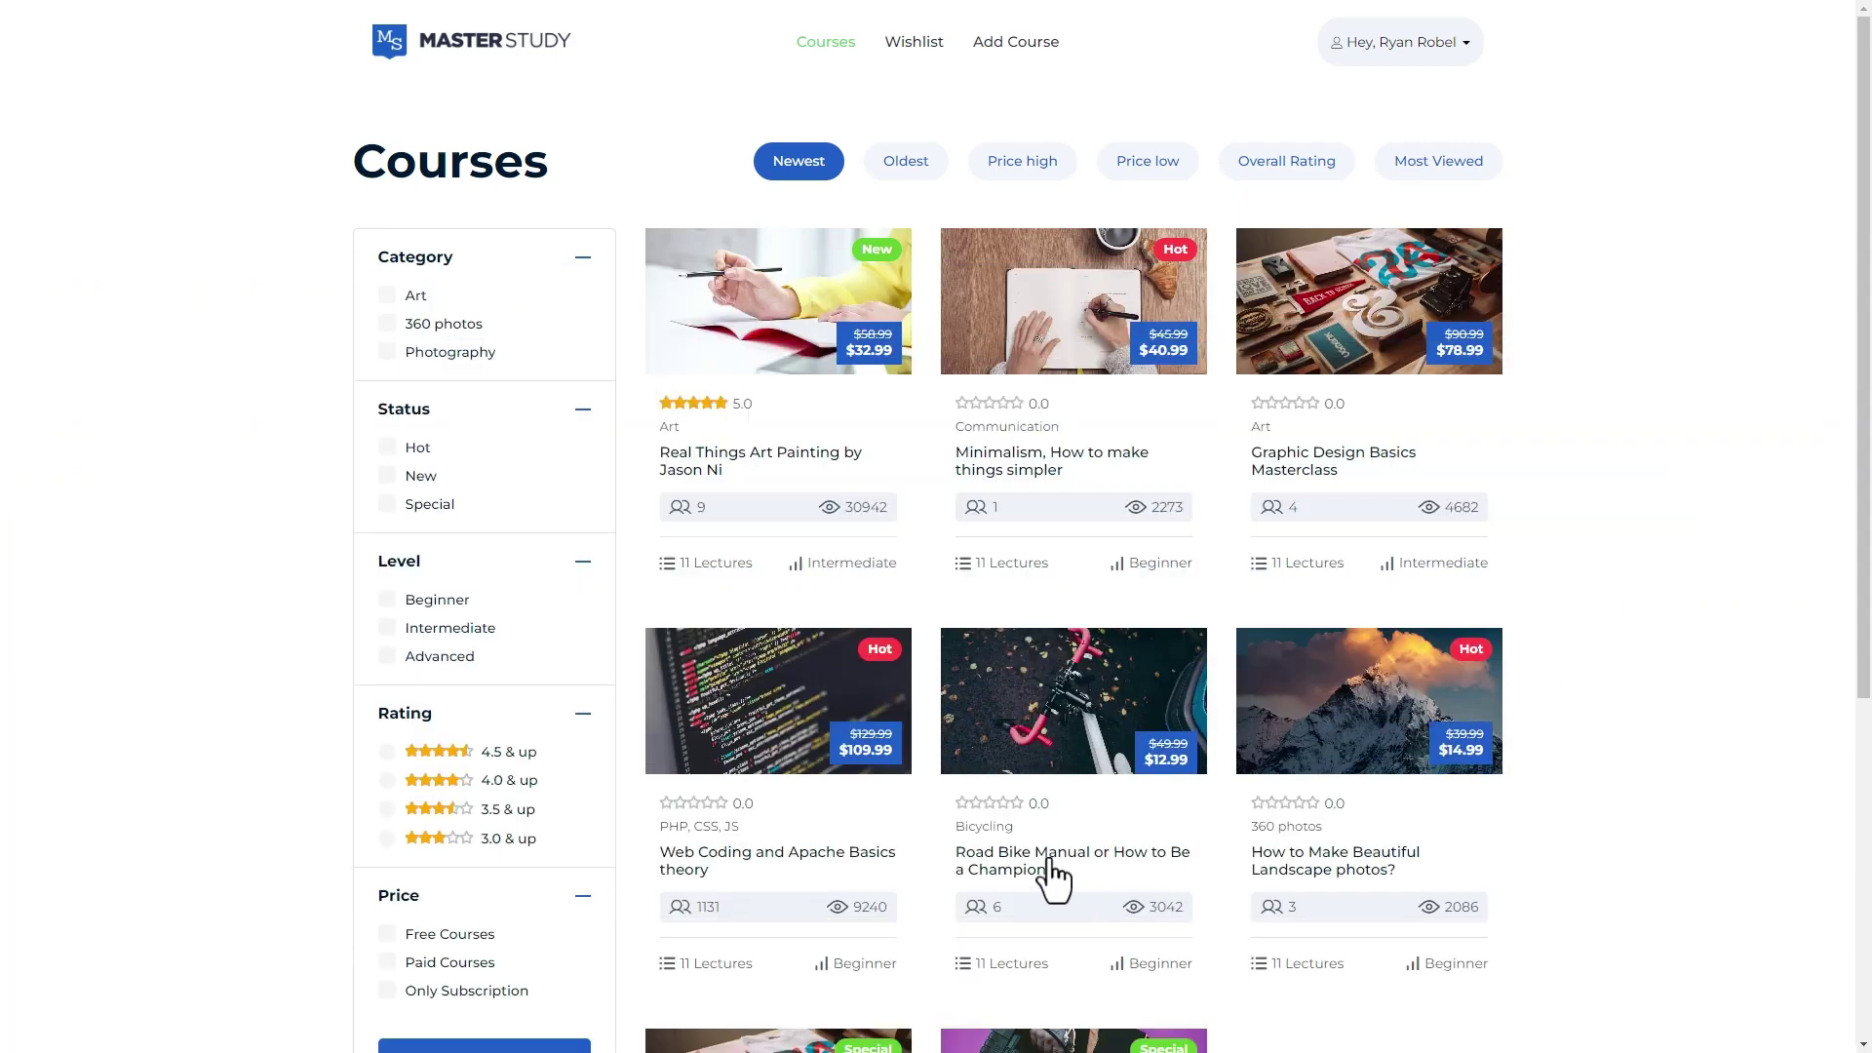
pyautogui.click(1052, 870)
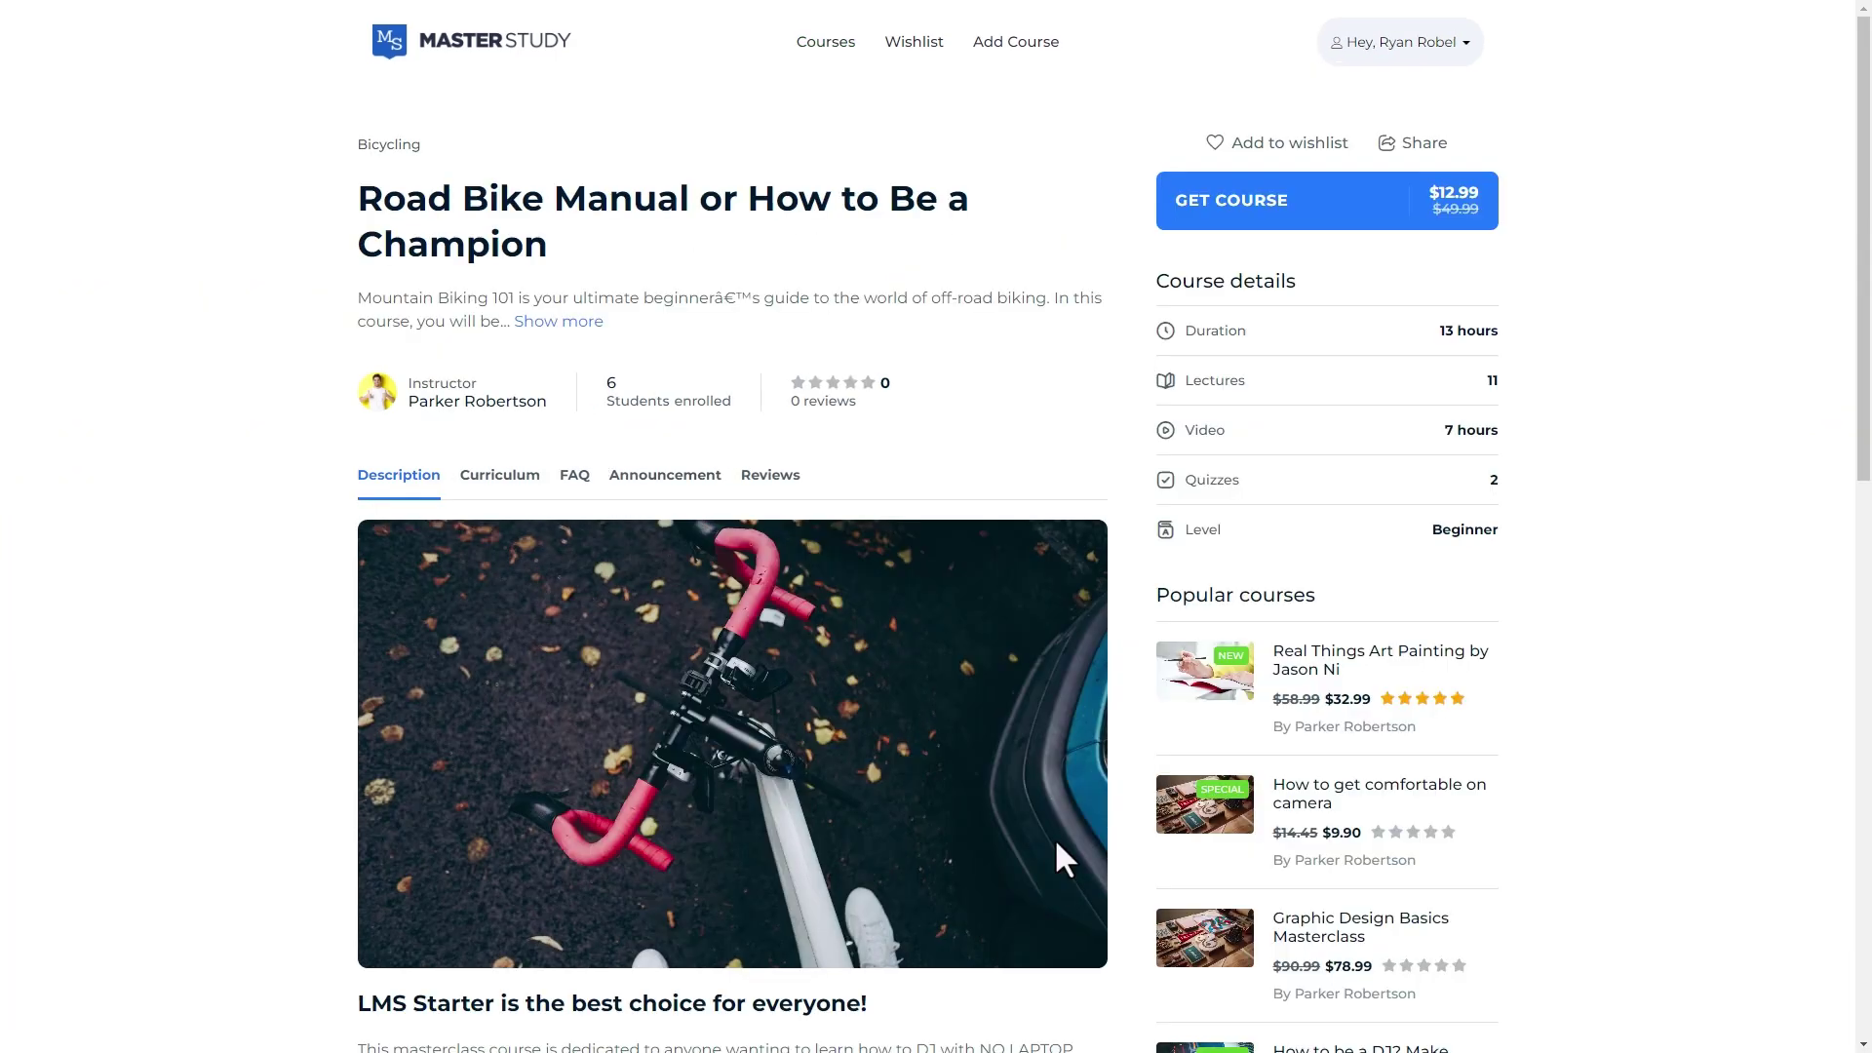
pyautogui.click(1400, 222)
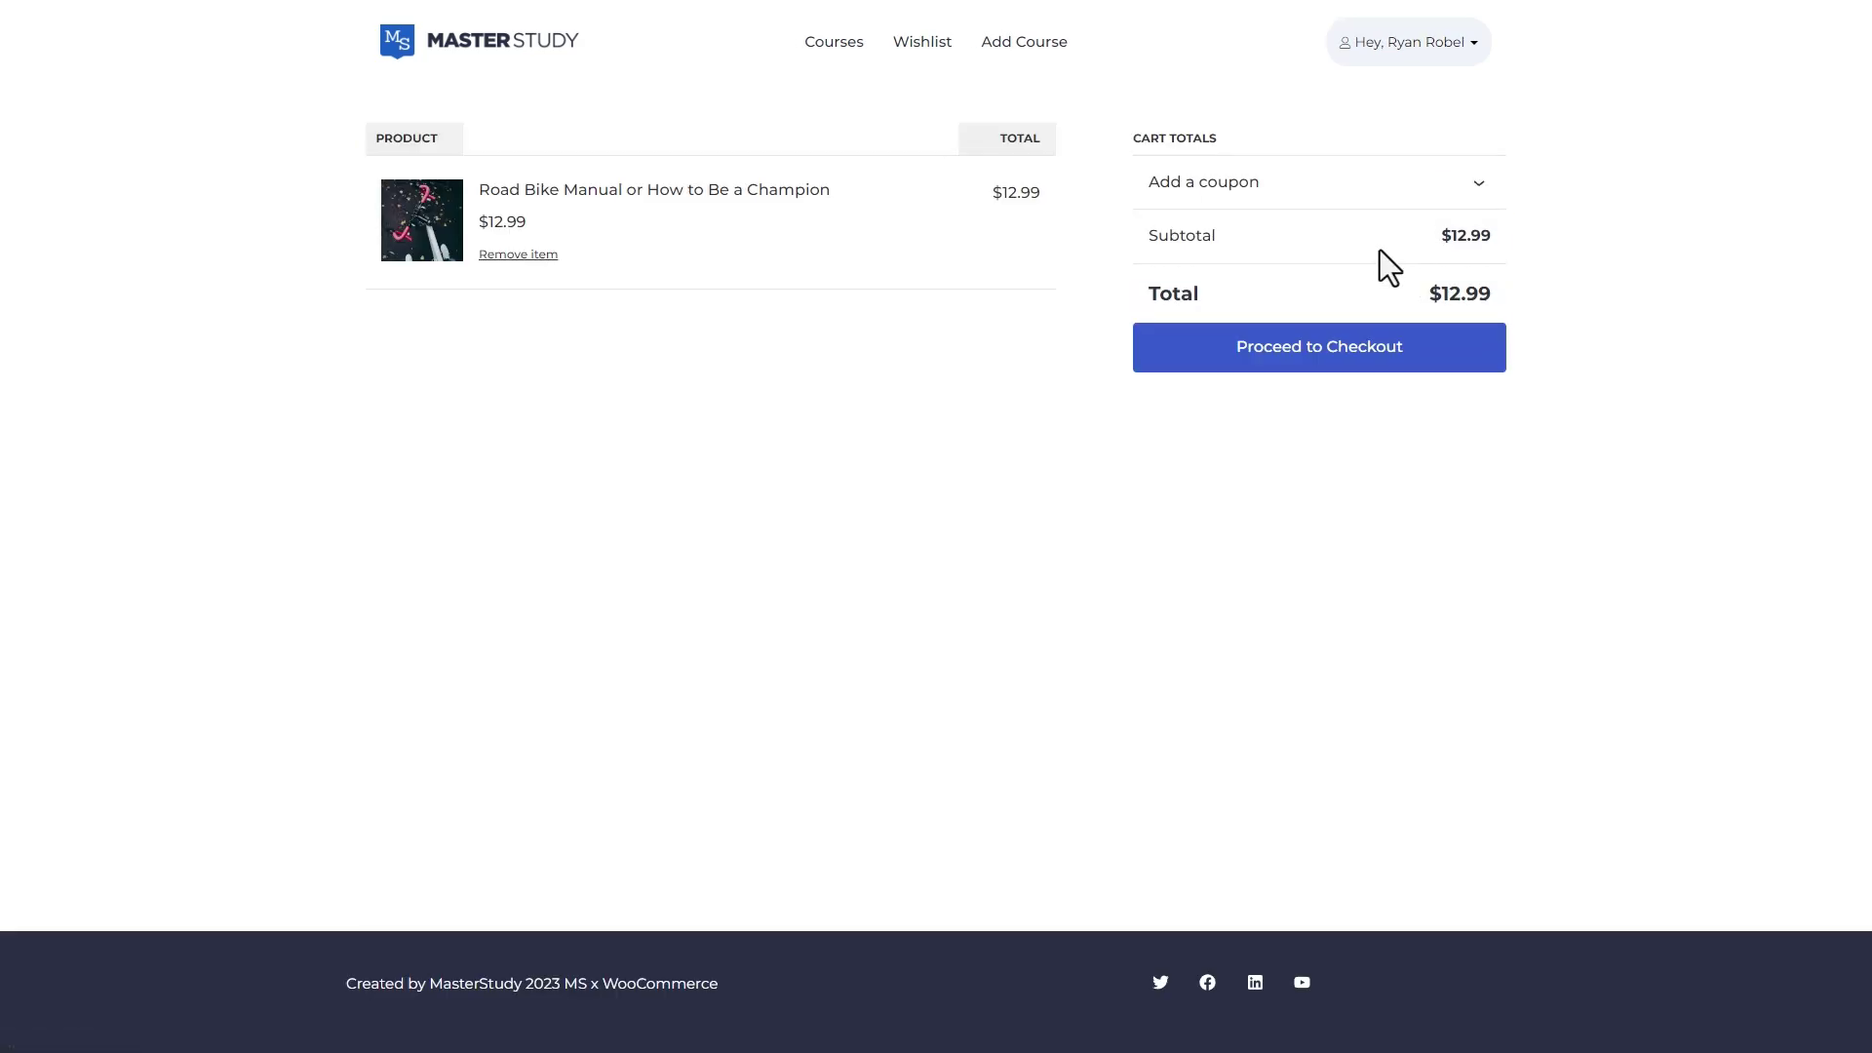
# Proceed from the cart to checkout, then filter All Products to show only LMS Products
pyautogui.click(1327, 369)
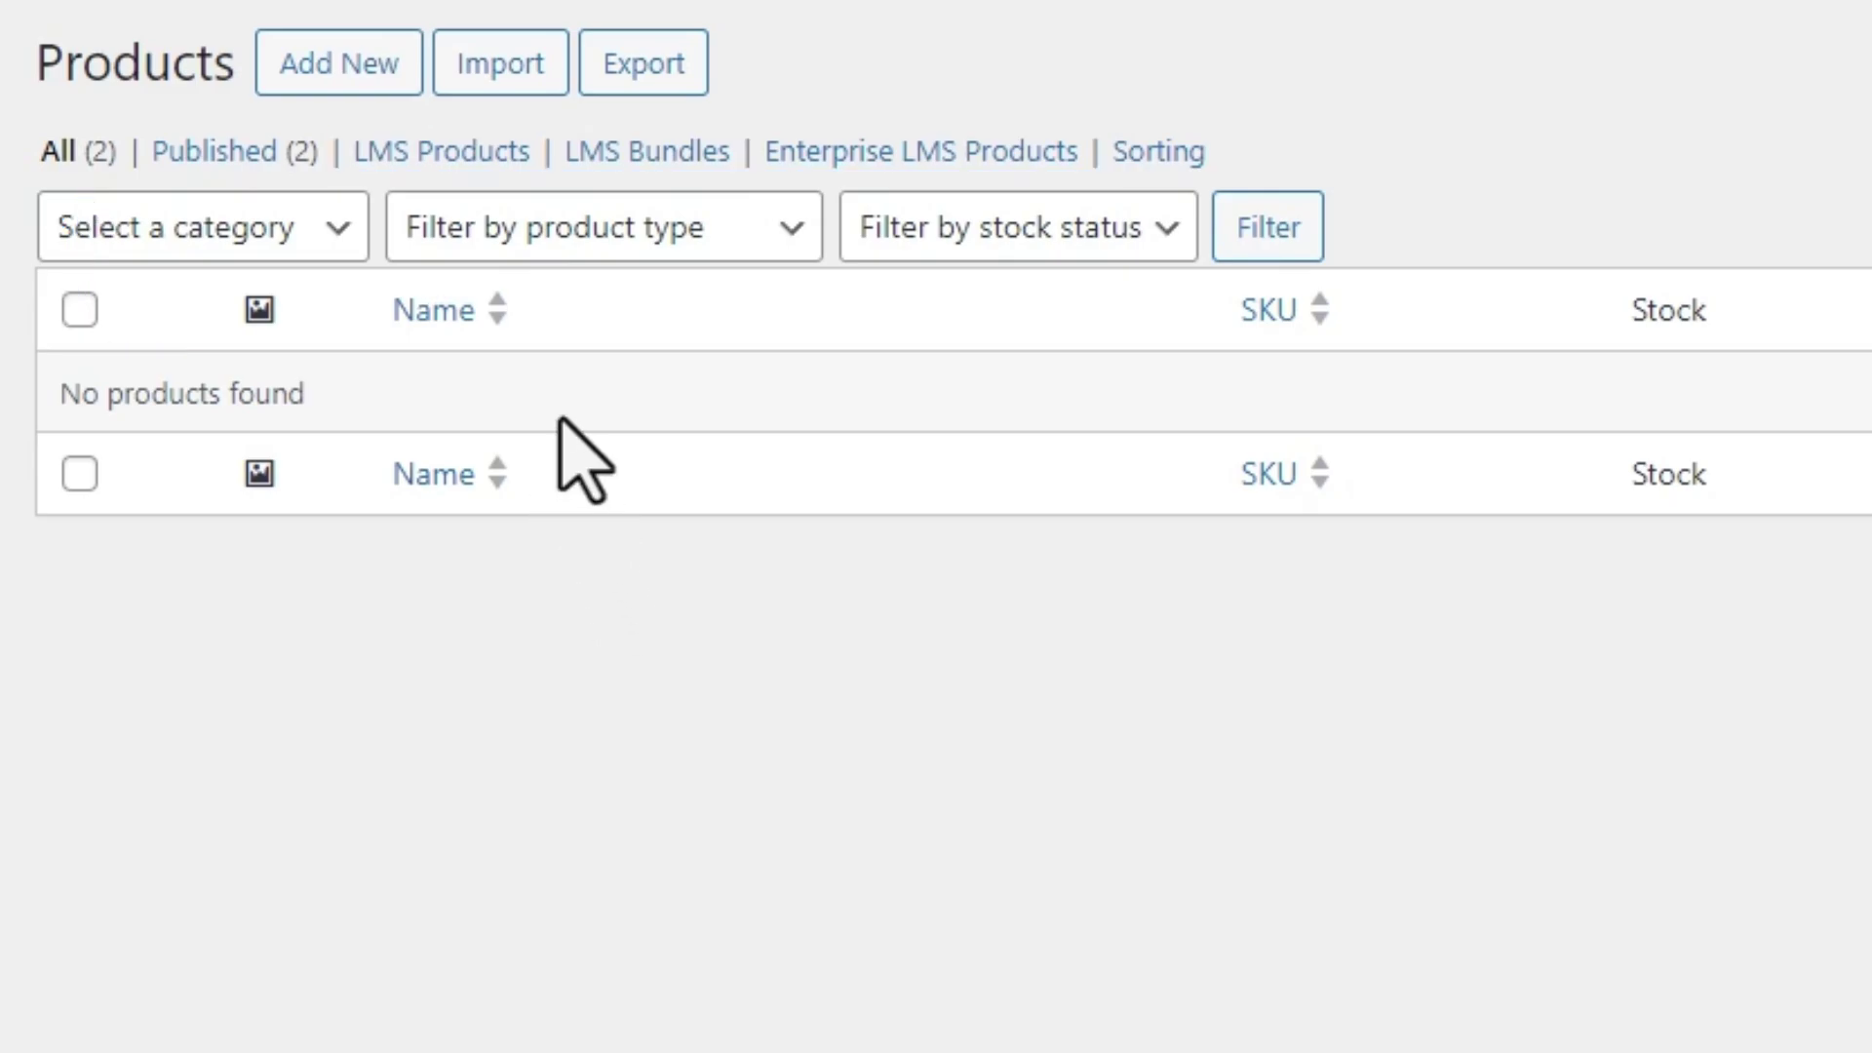
pyautogui.click(468, 154)
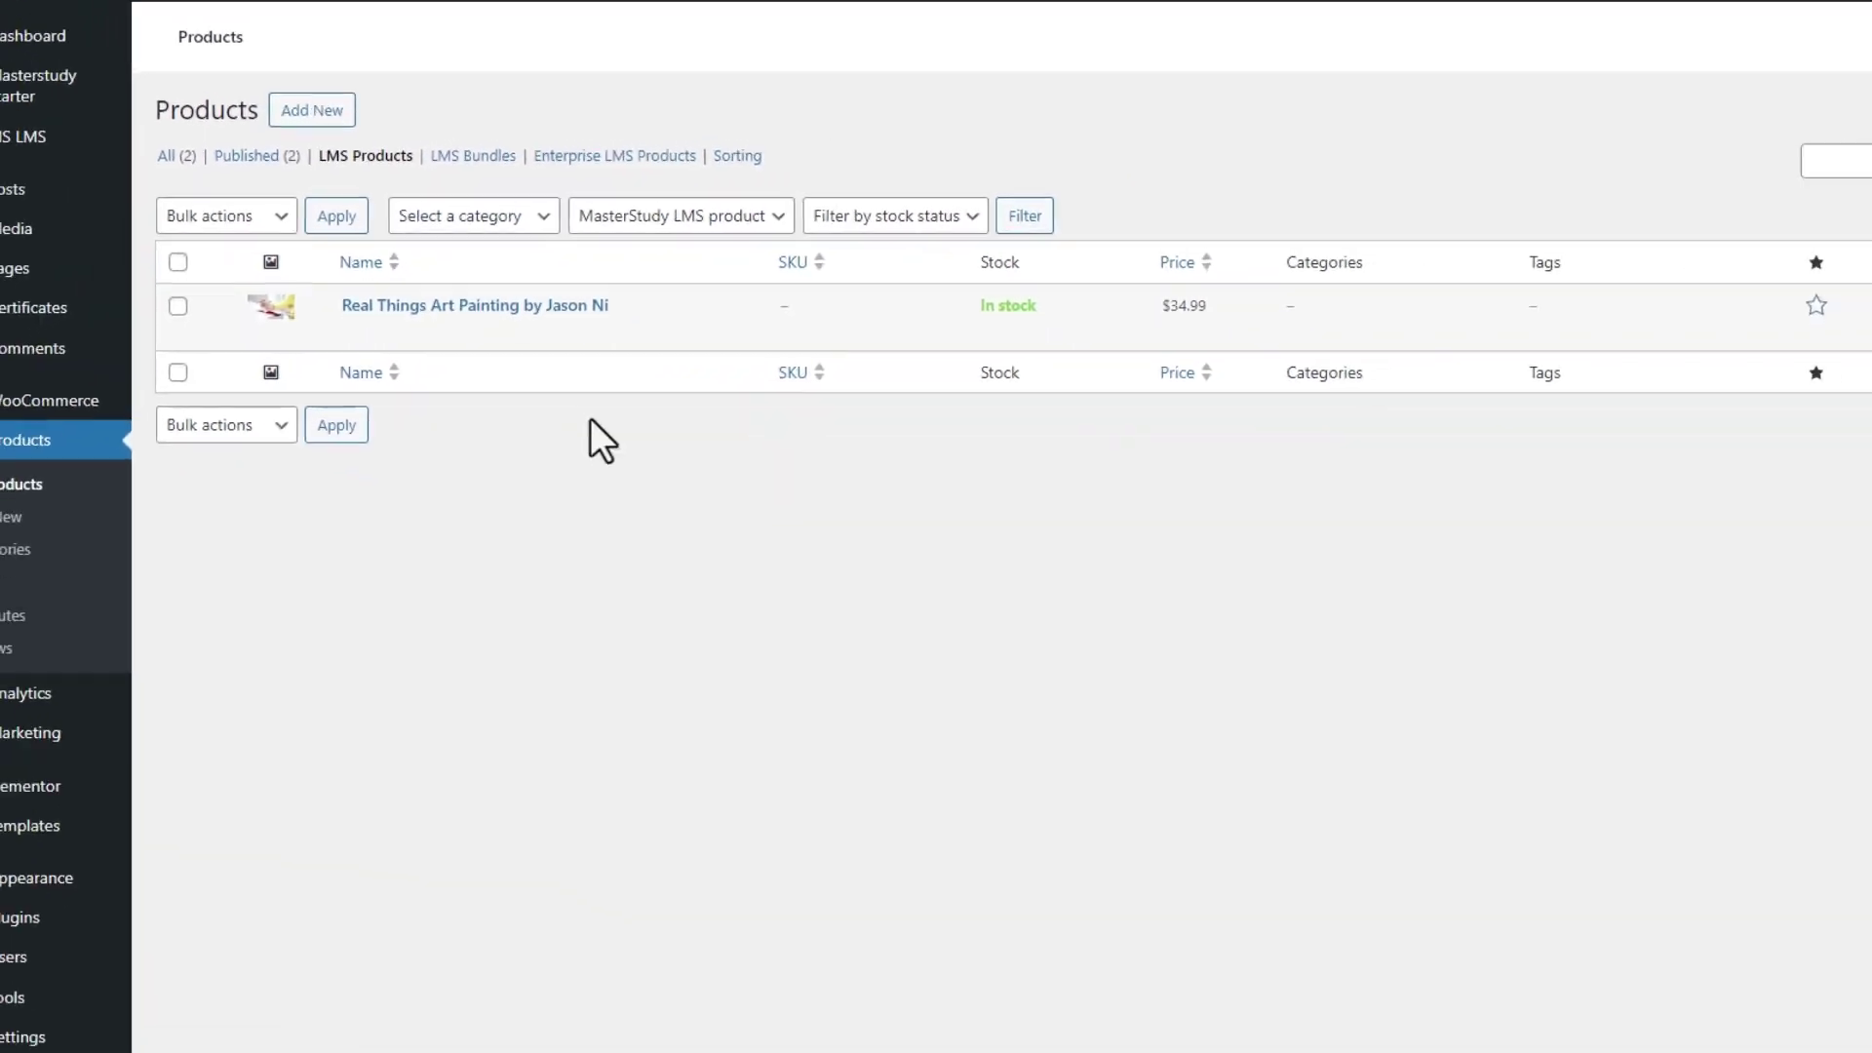
# Open the Real Things Art Painting product and reach its course pricing settings
pyautogui.click(405, 316)
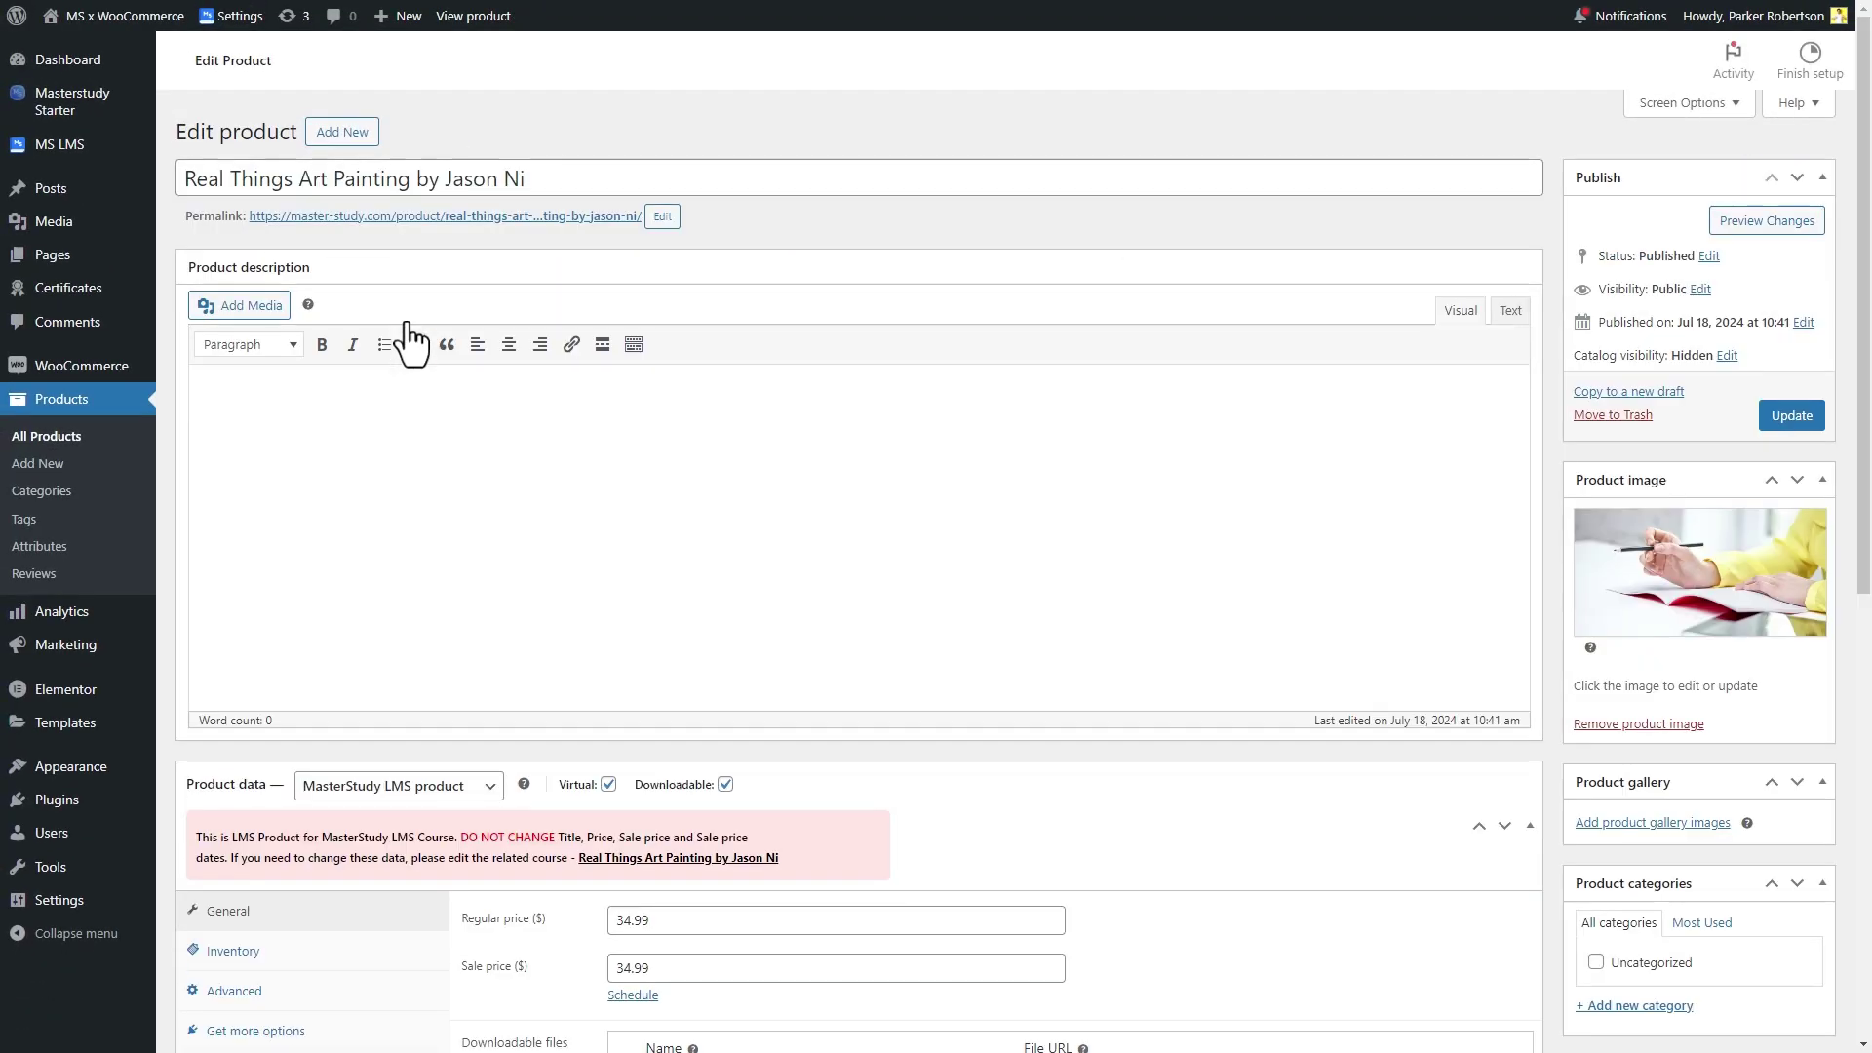
pyautogui.scroll(-1, 408, 320)
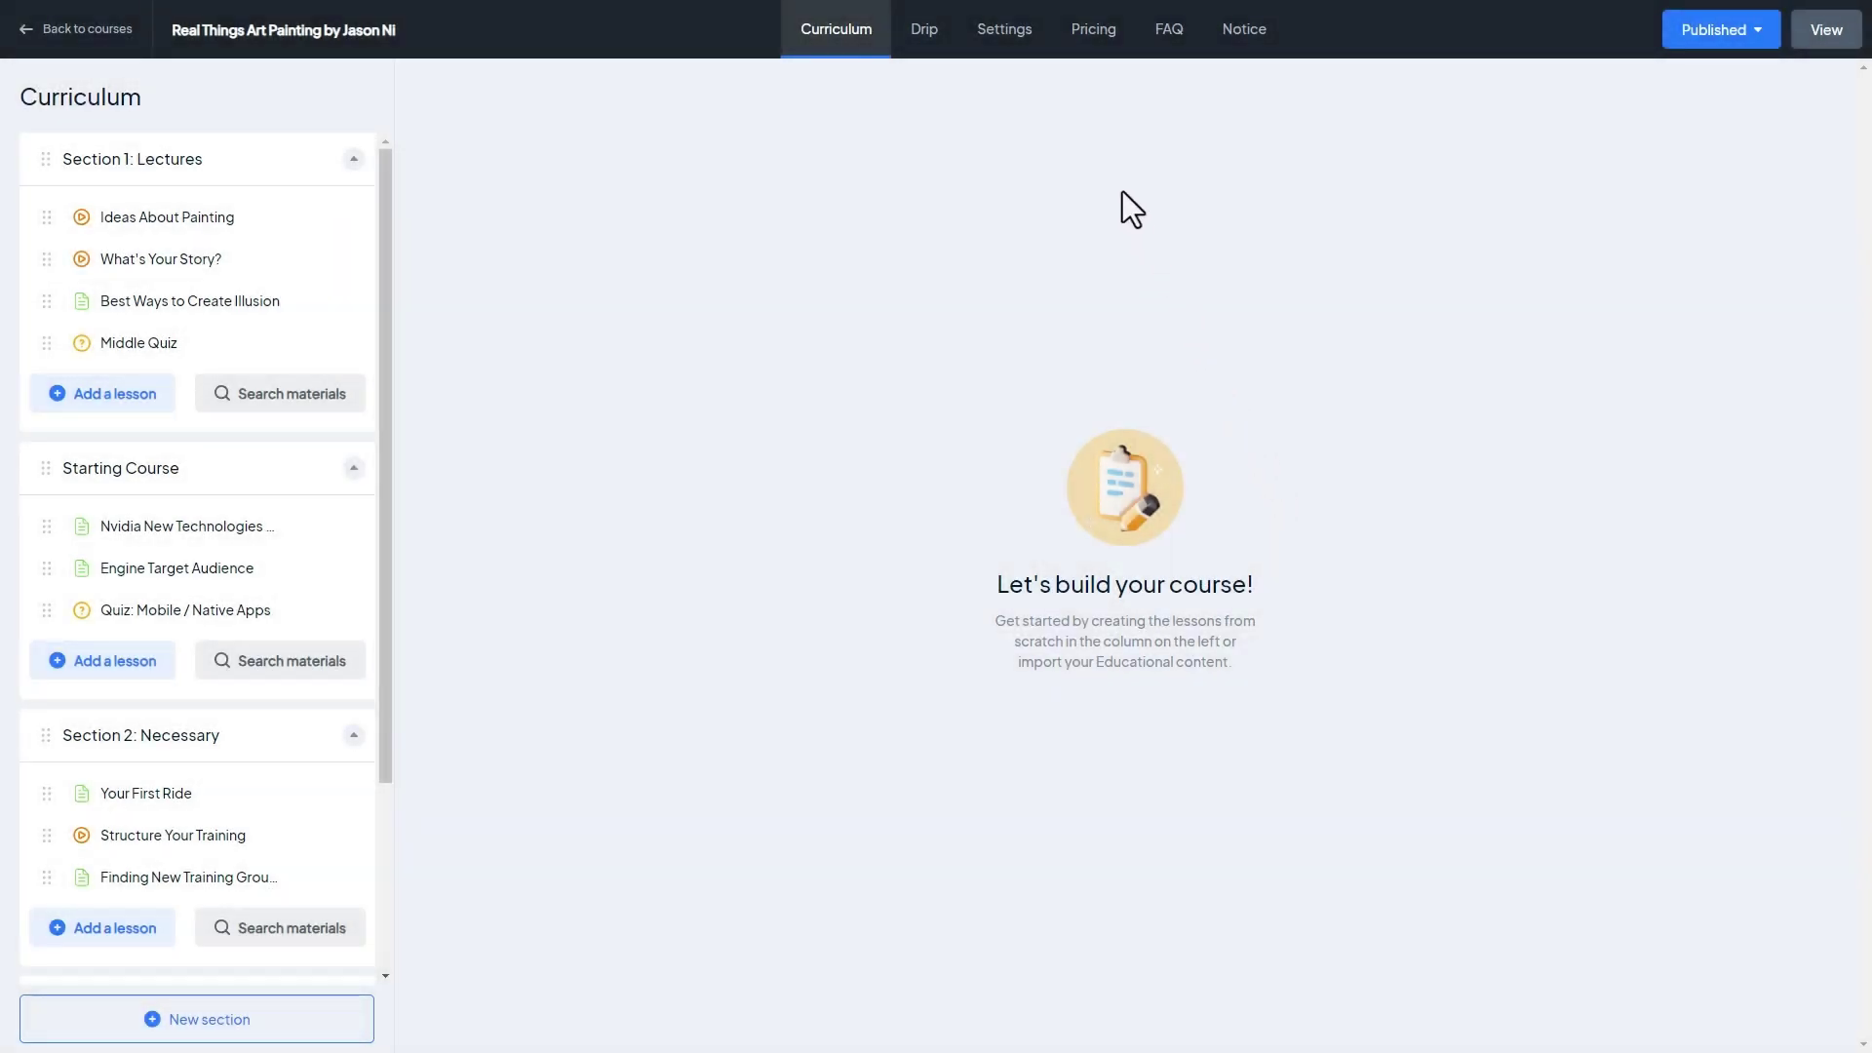
pyautogui.click(1077, 35)
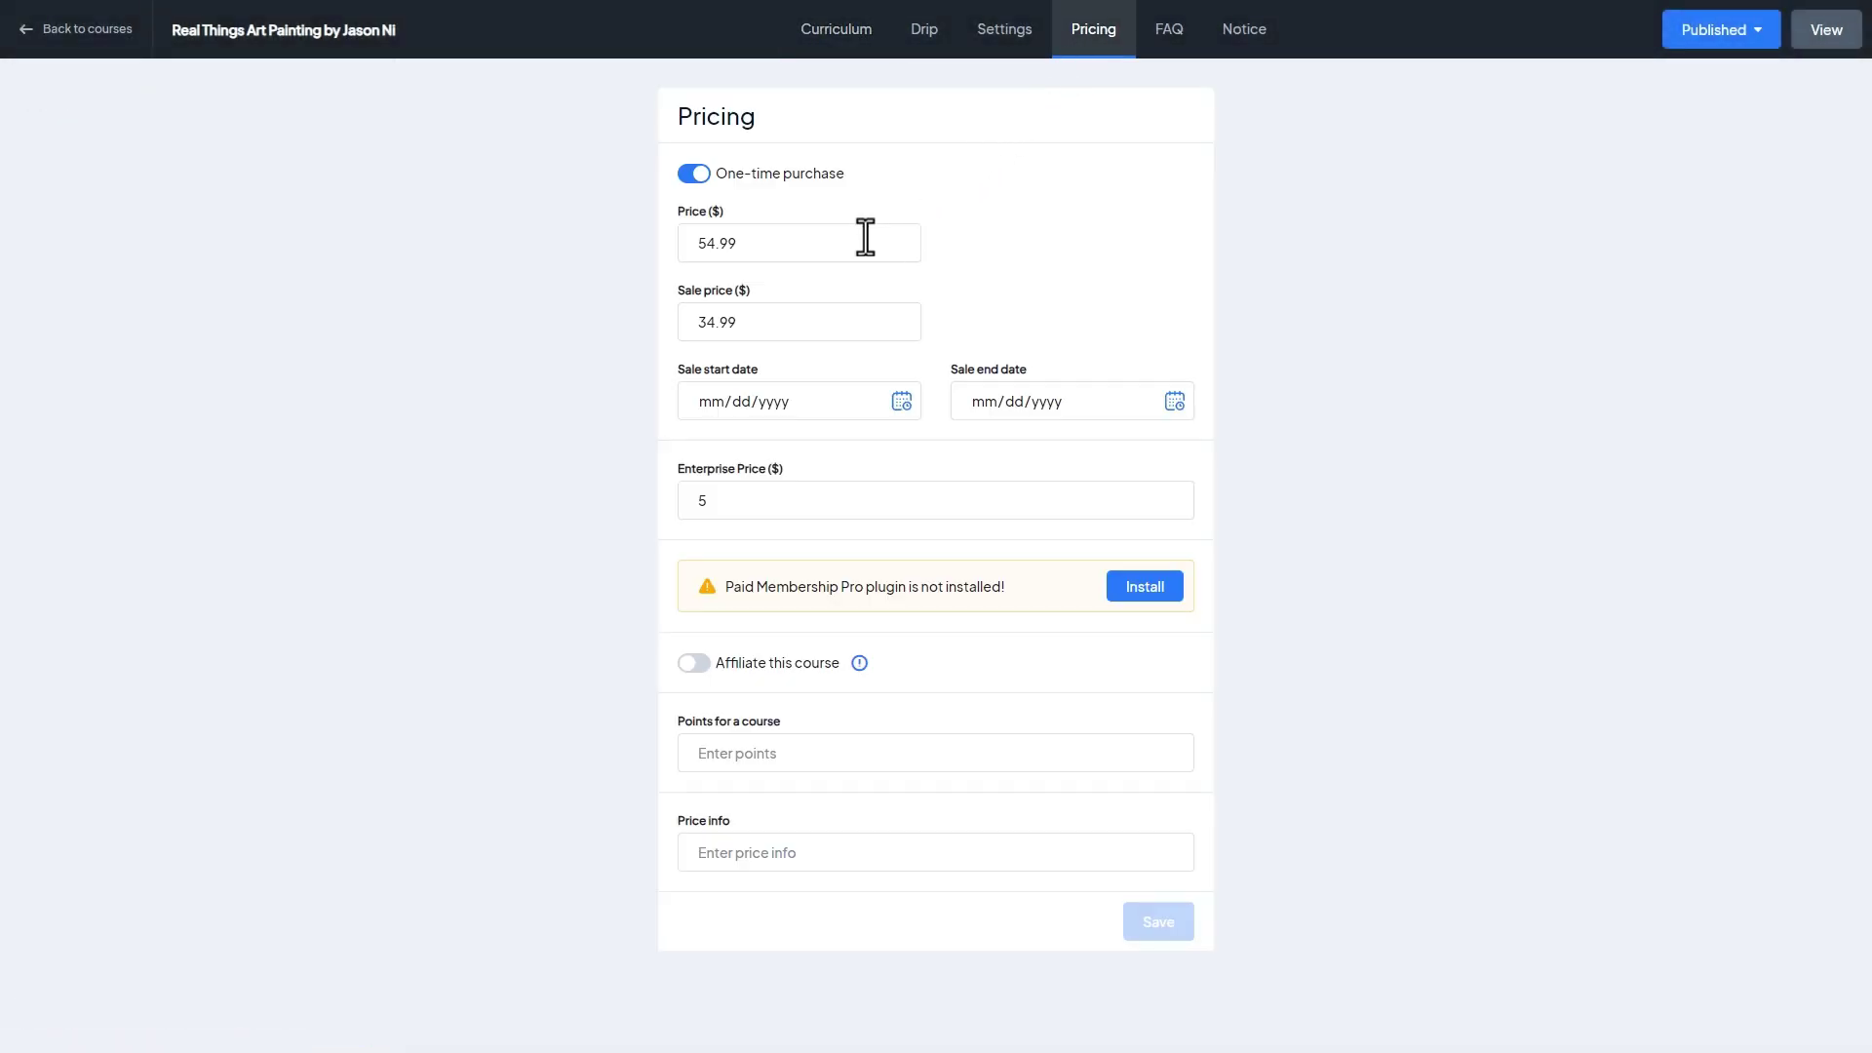
# Change the regular price's last digit to 8 and the sale price's to 2, then save
pyautogui.click(708, 248)
pyautogui.press('BackSpace')
pyautogui.write('8')
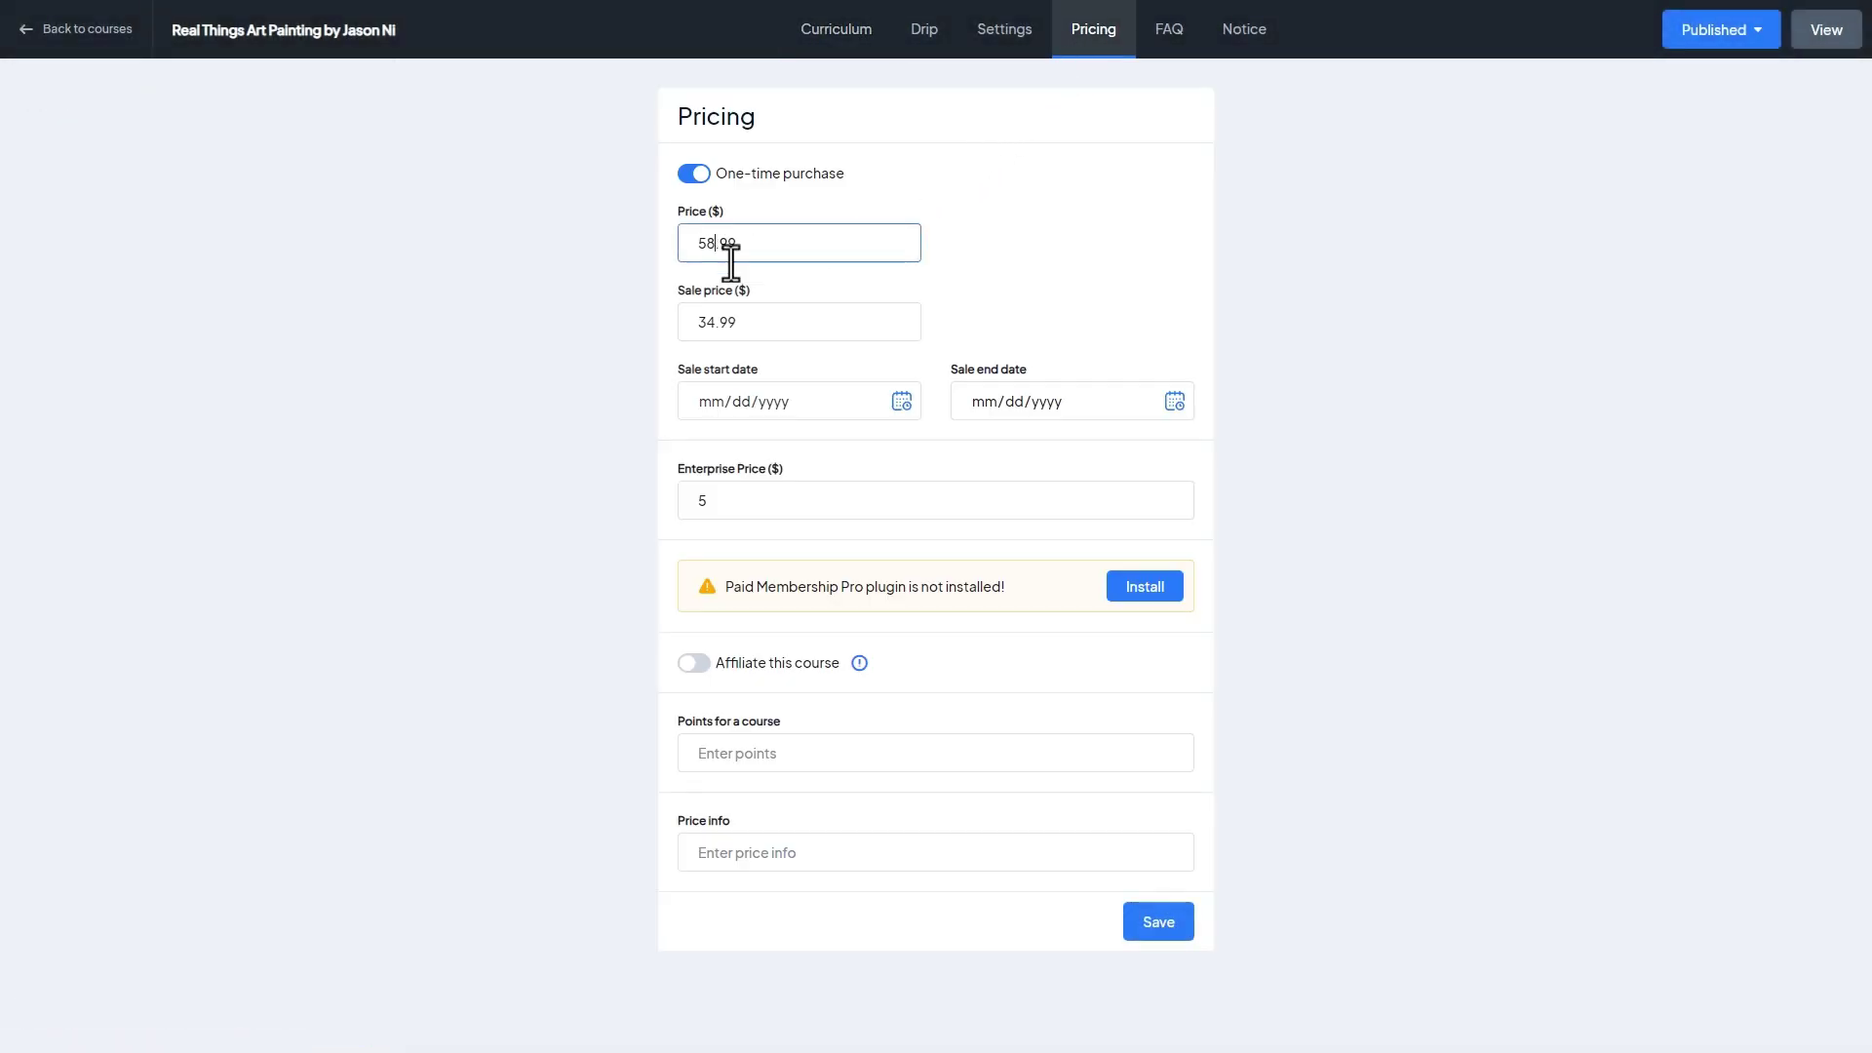
pyautogui.click(708, 322)
pyautogui.press('BackSpace')
pyautogui.write('2')
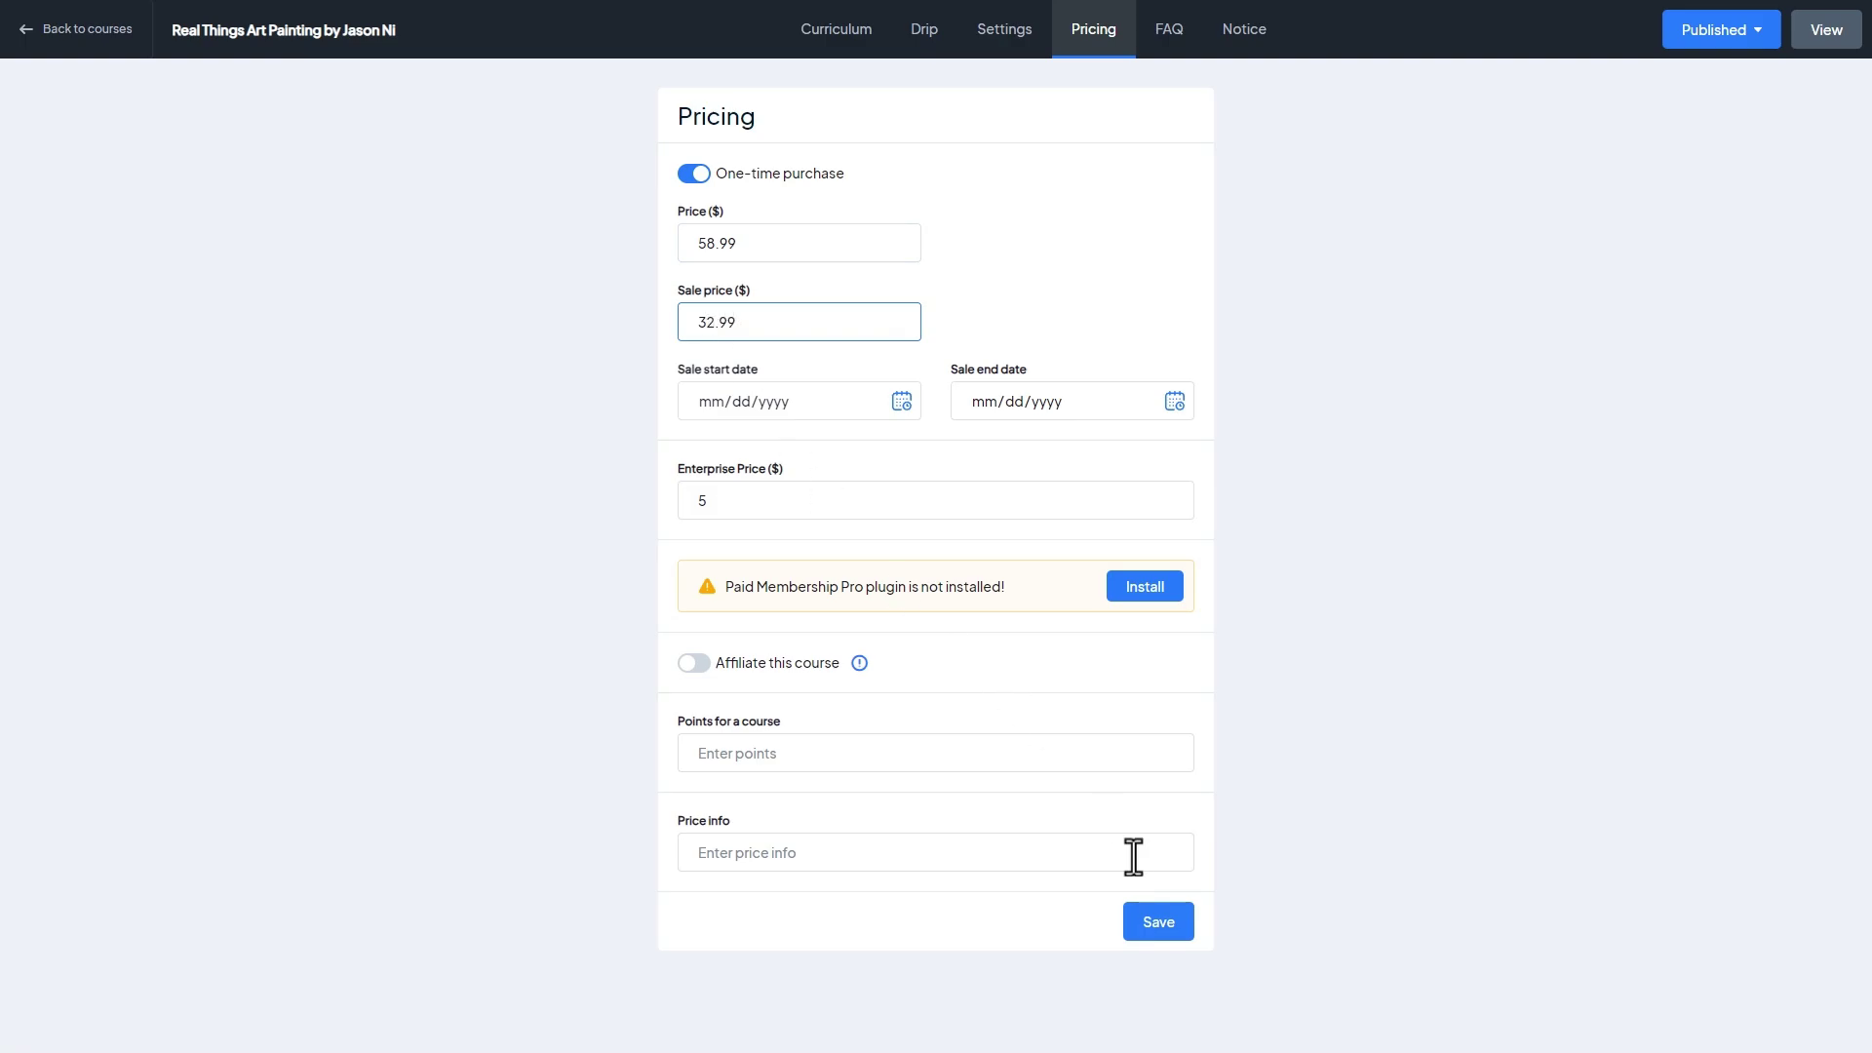
pyautogui.click(1170, 931)
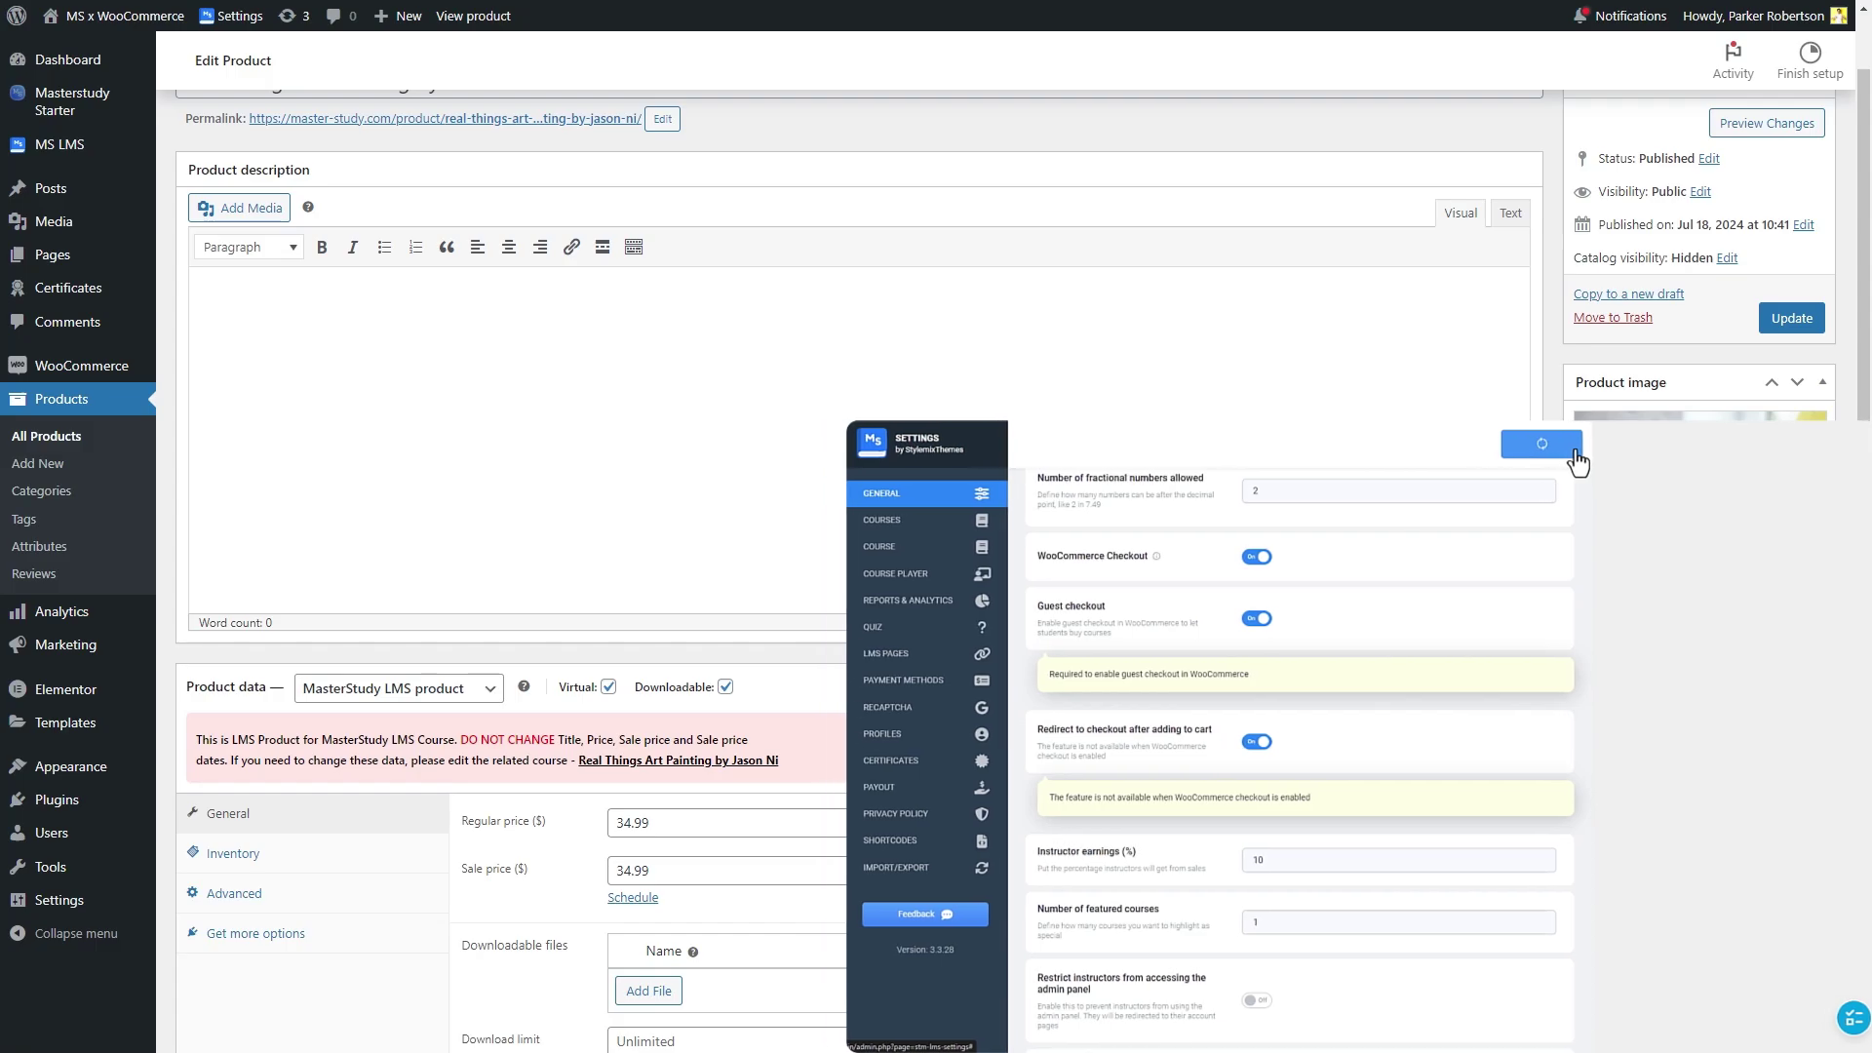
# Switch WooCommerce Site visibility from Coming soon to Live and save the change
pyautogui.moveTo(127, 610)
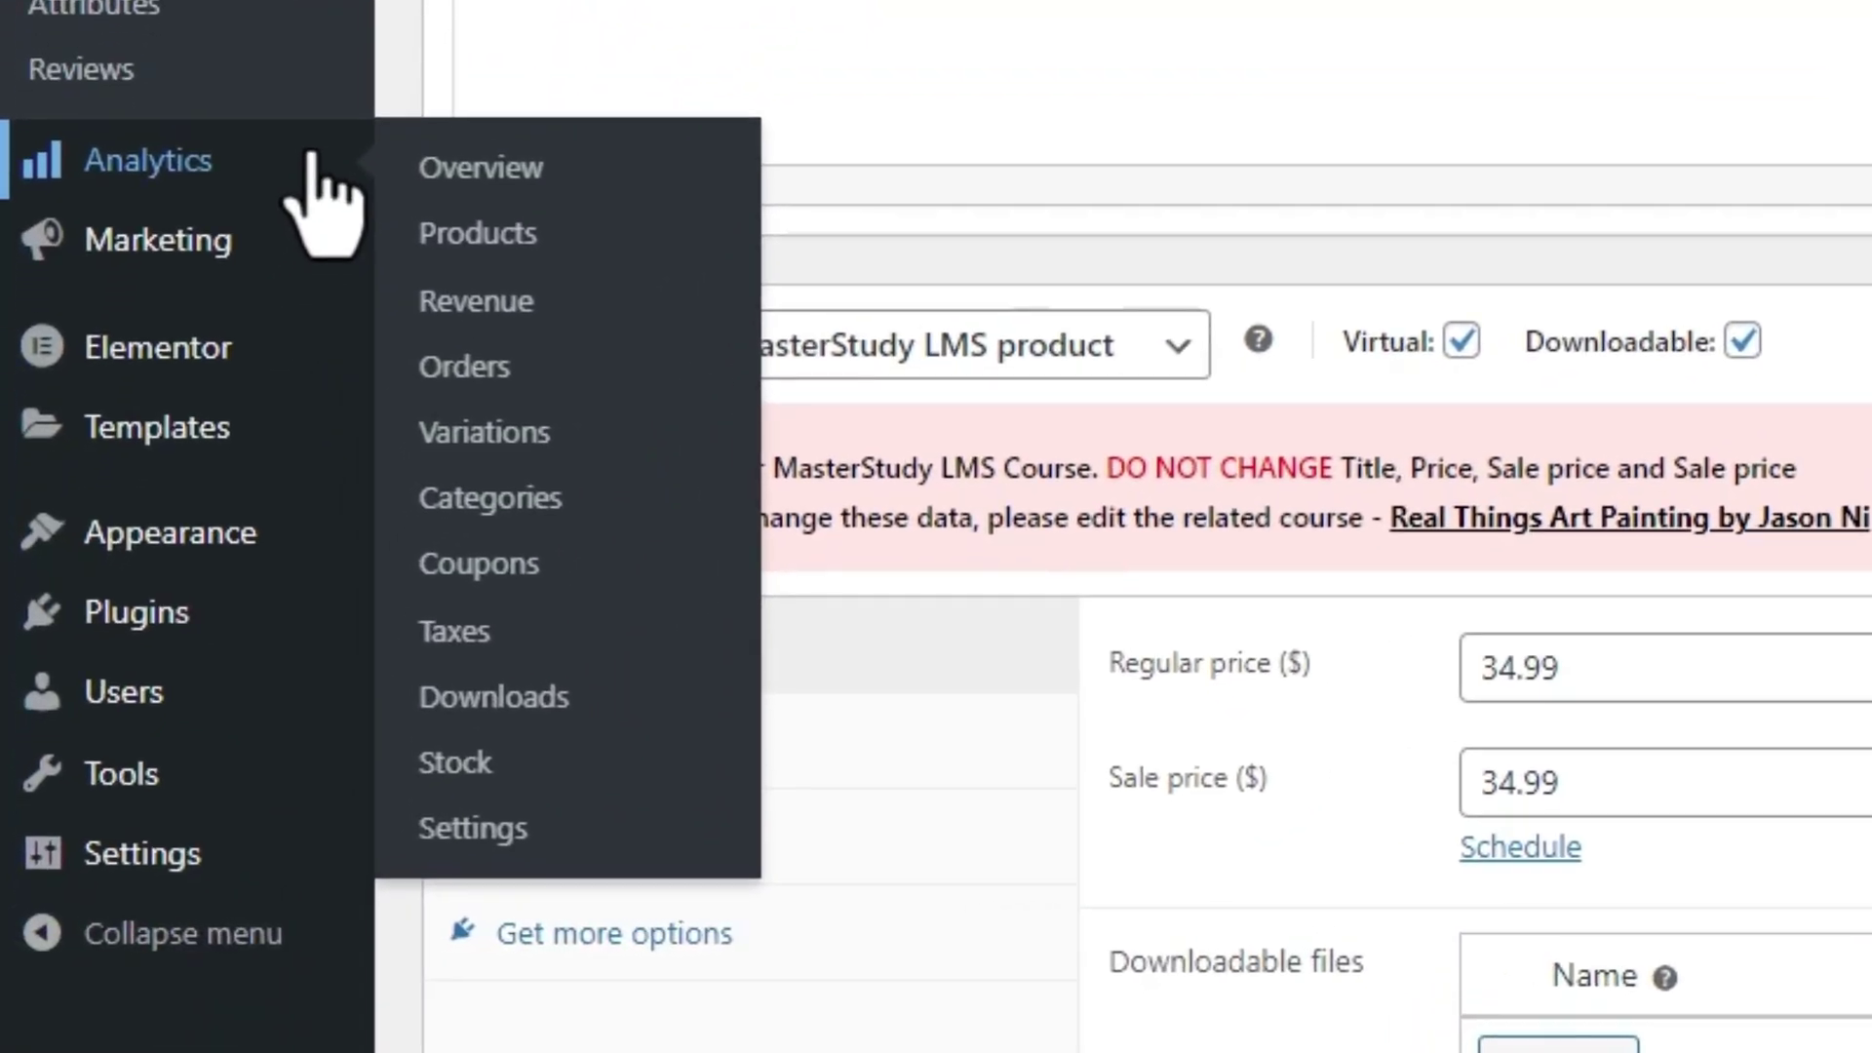
pyautogui.click(270, 261)
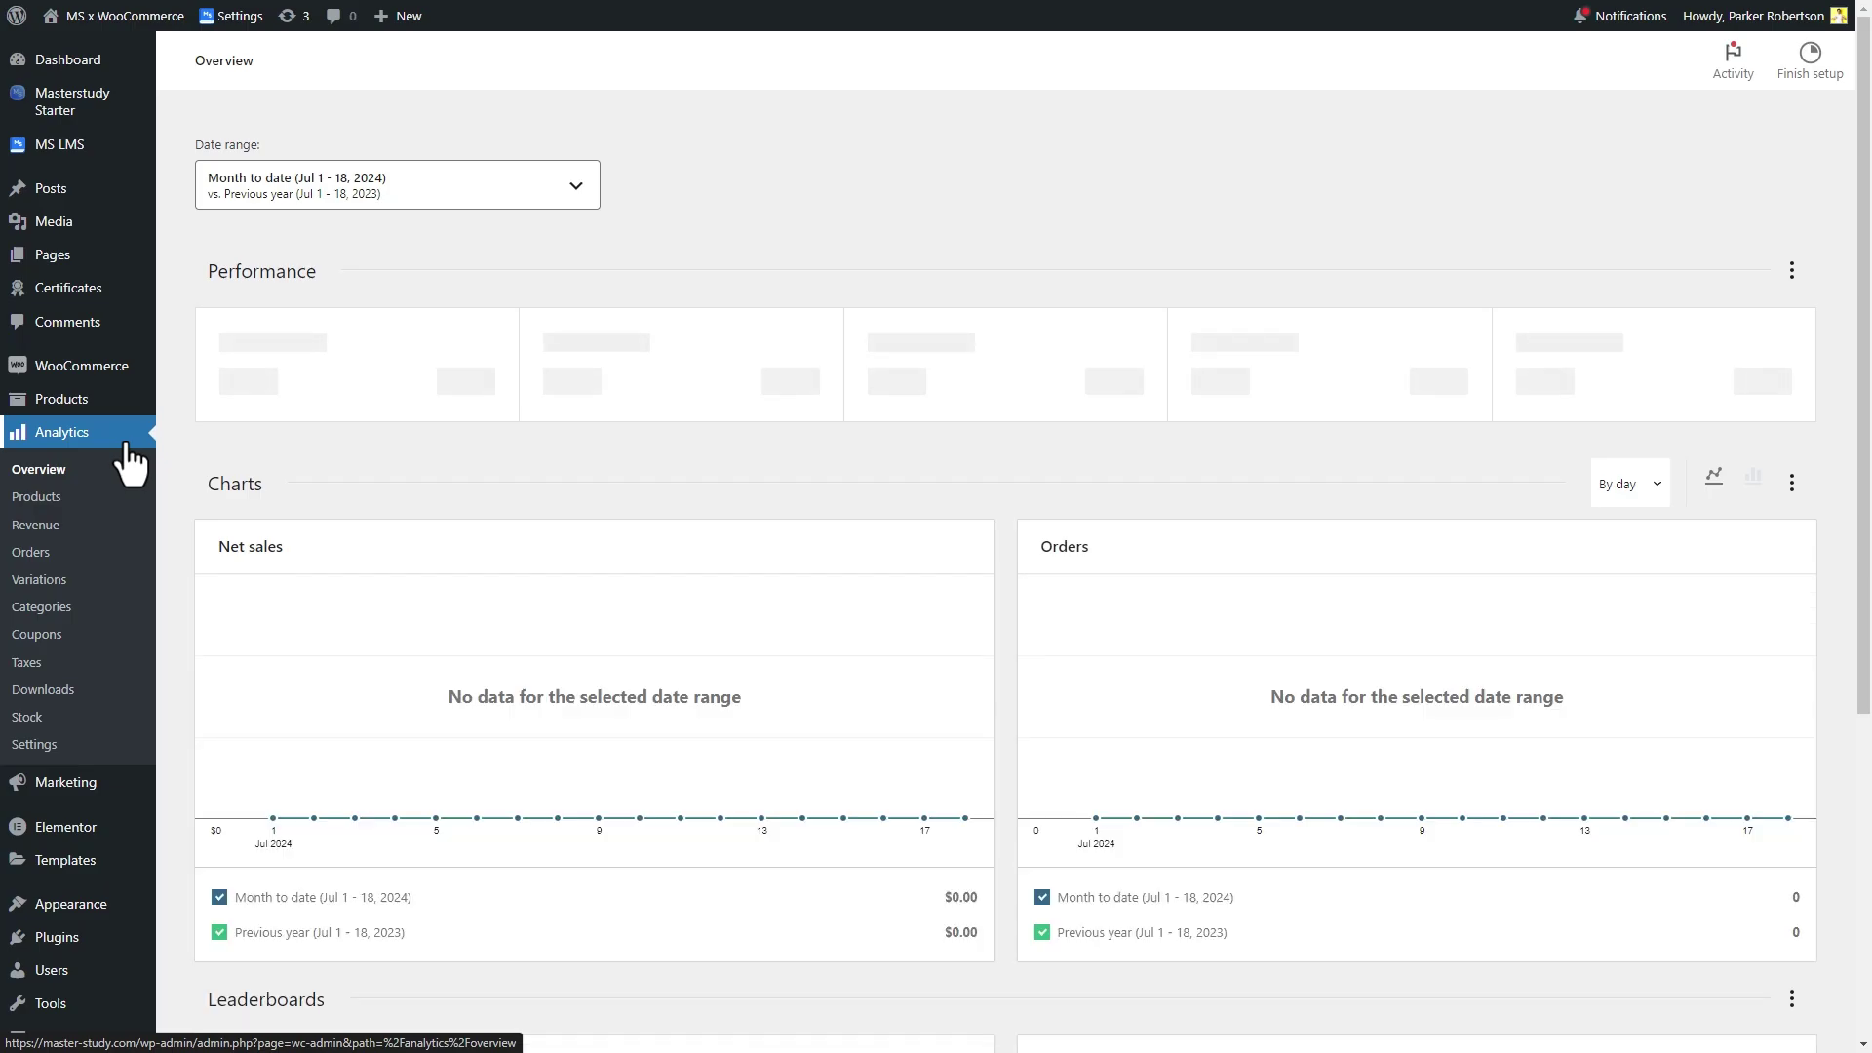
pyautogui.moveTo(117, 366)
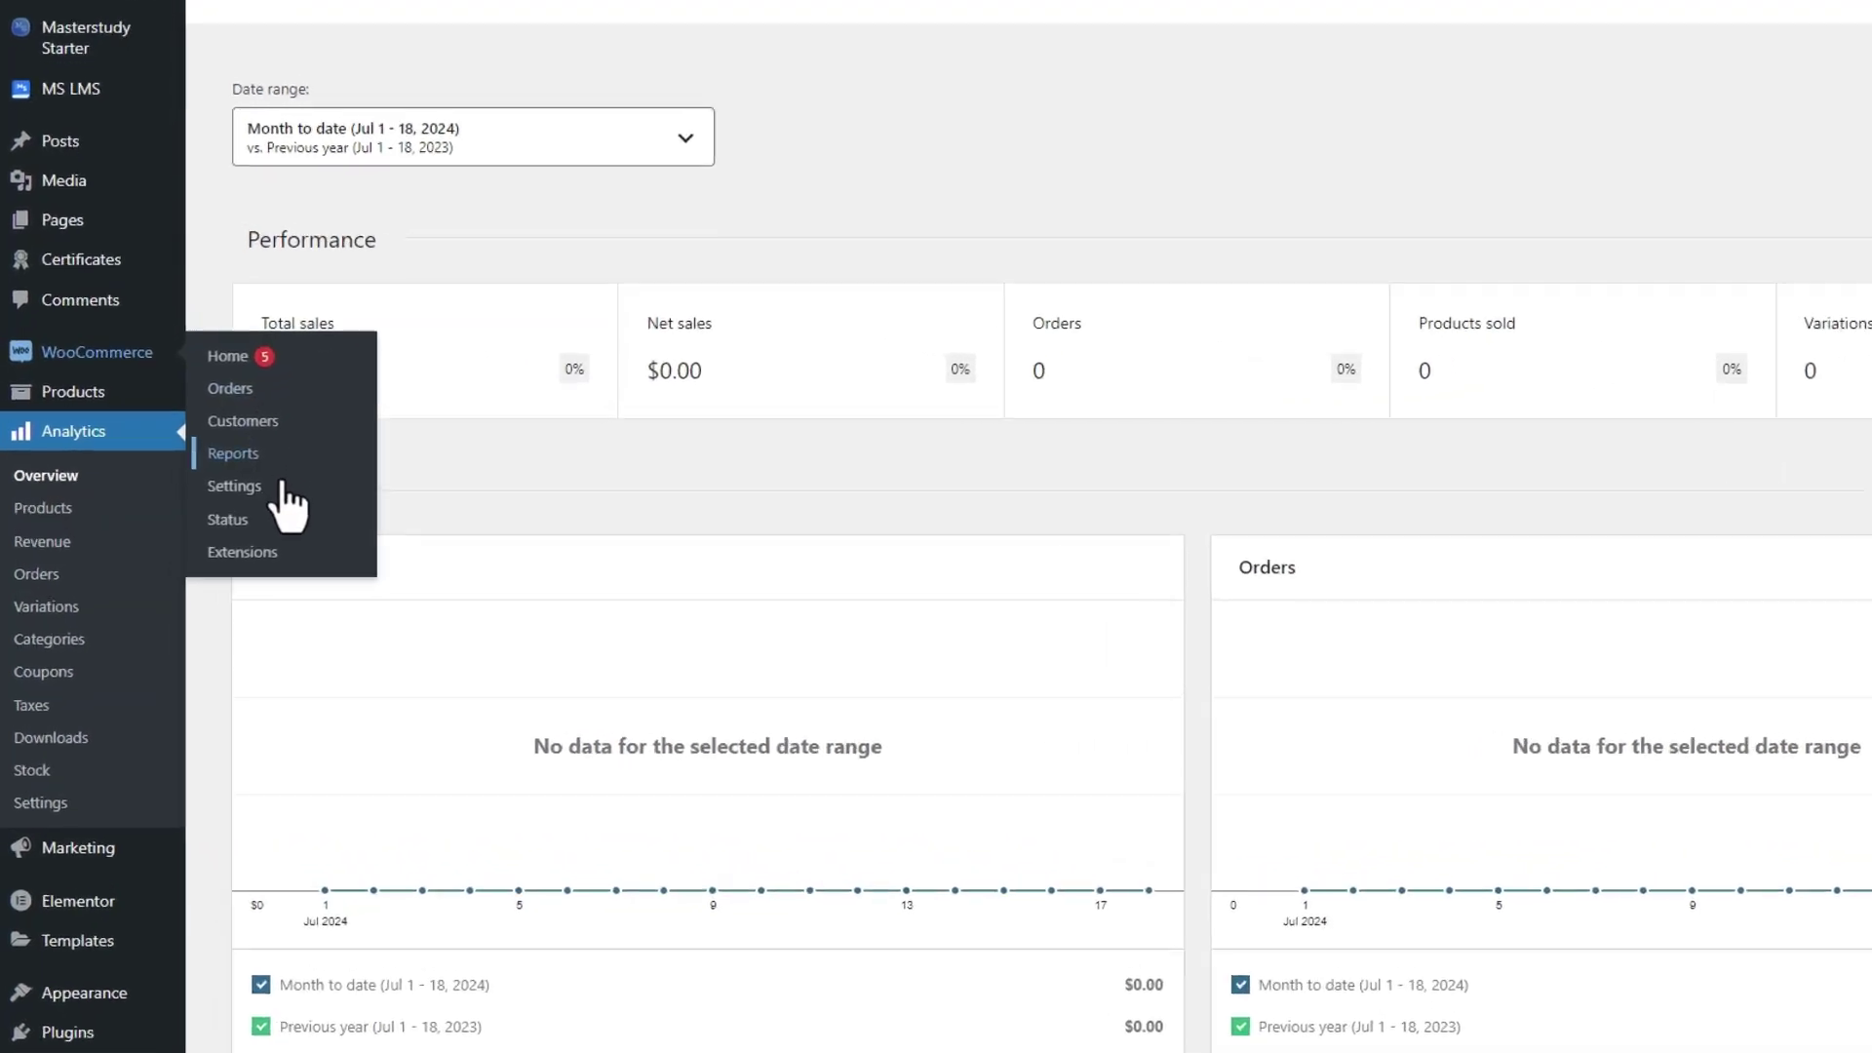
pyautogui.click(283, 490)
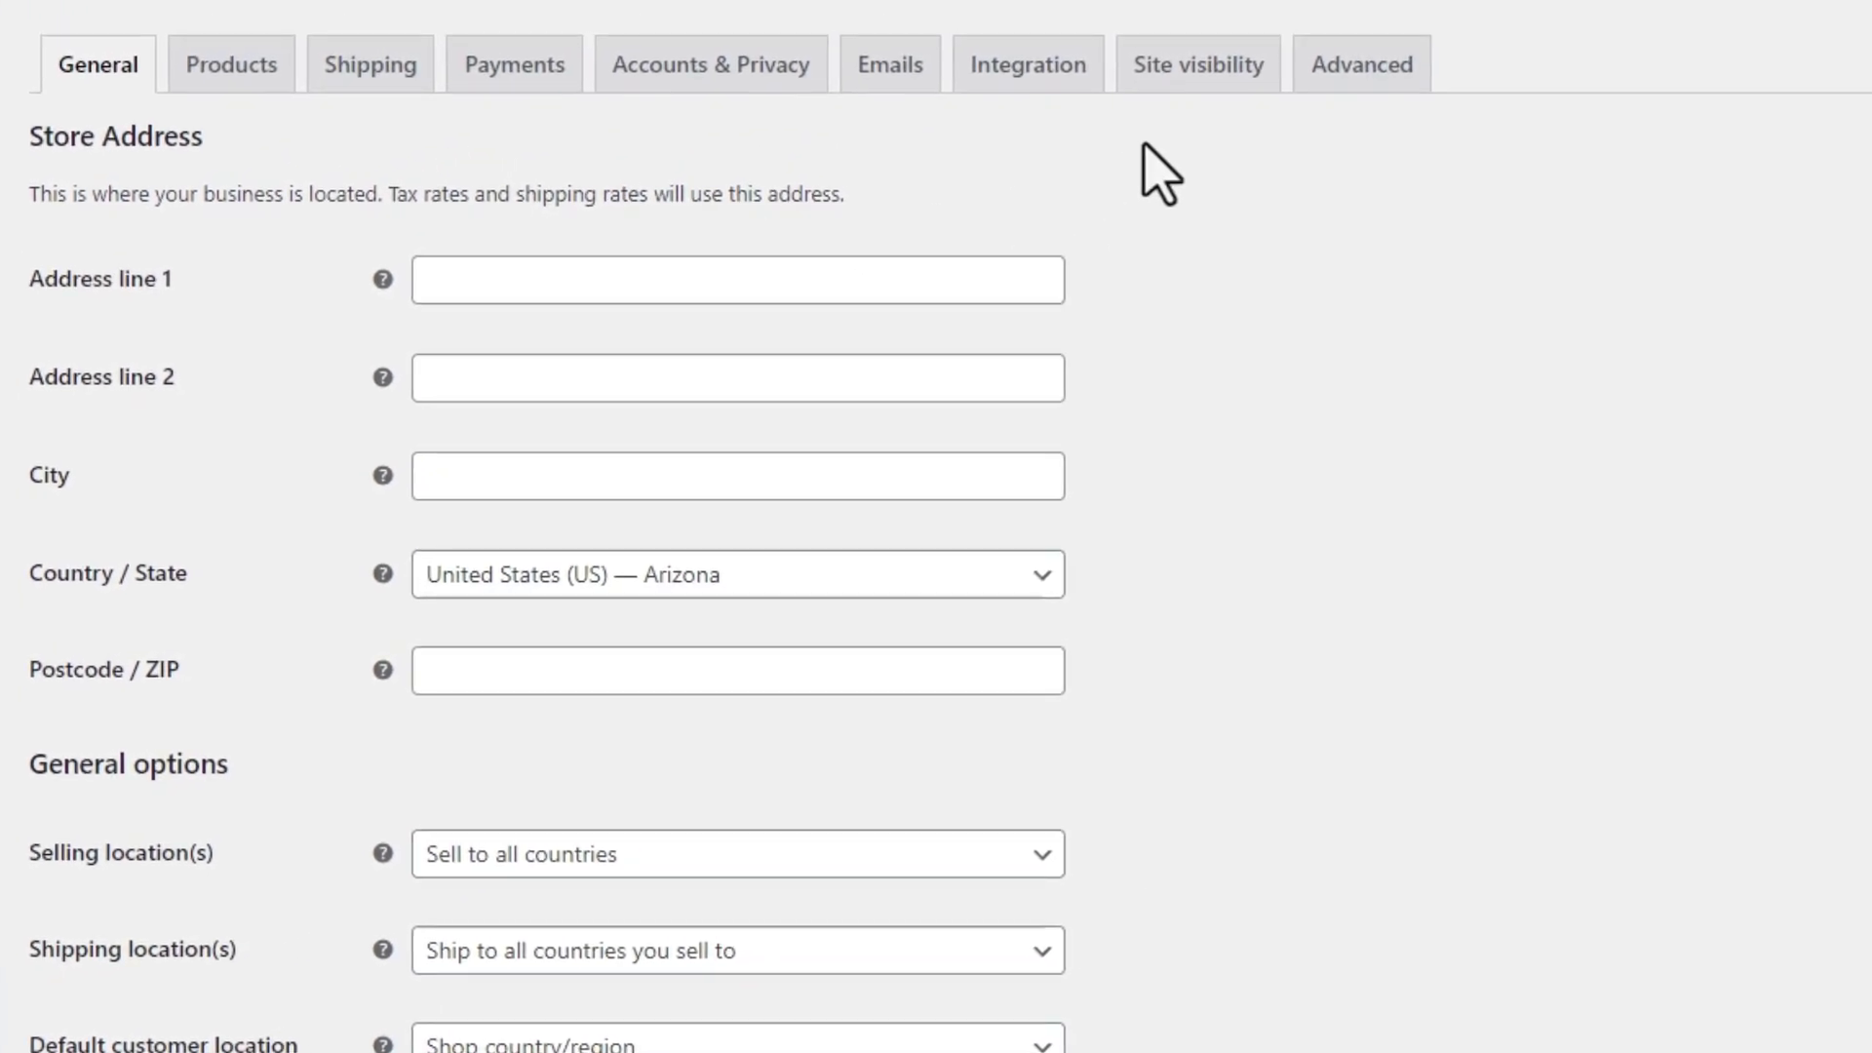
pyautogui.click(1230, 68)
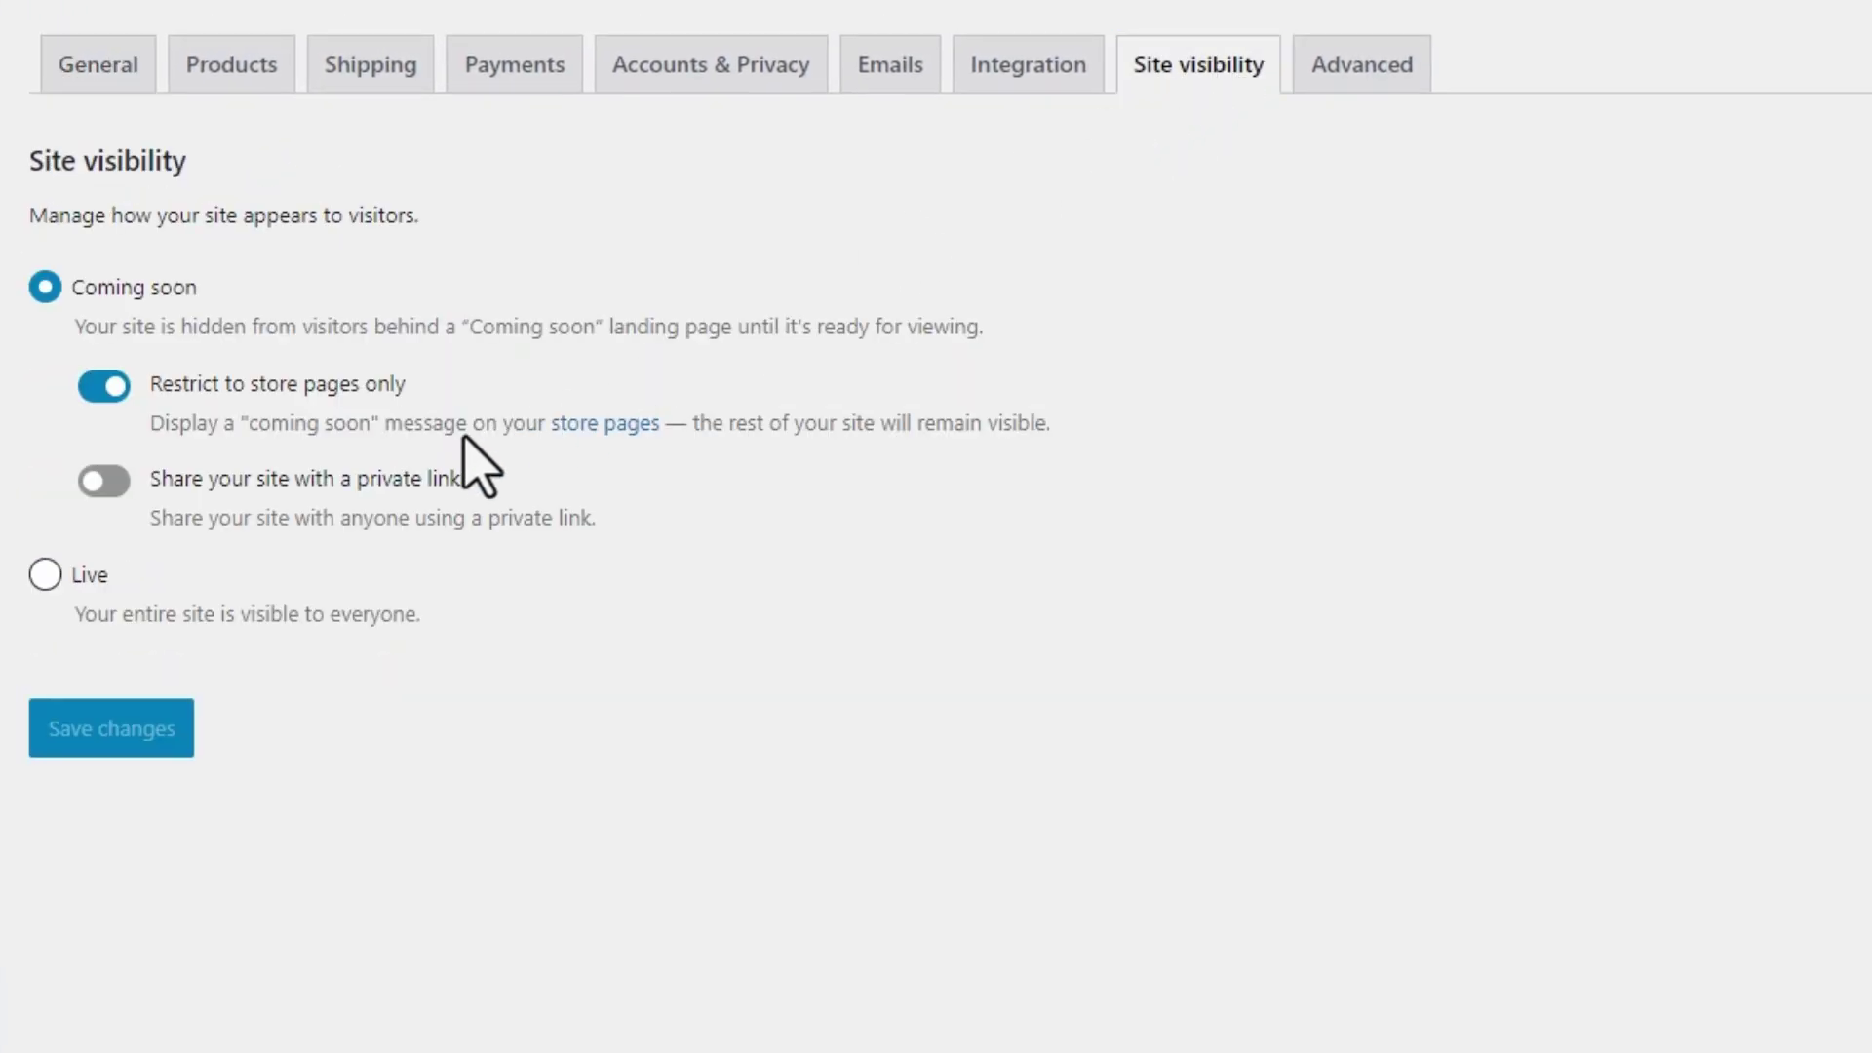
pyautogui.click(45, 575)
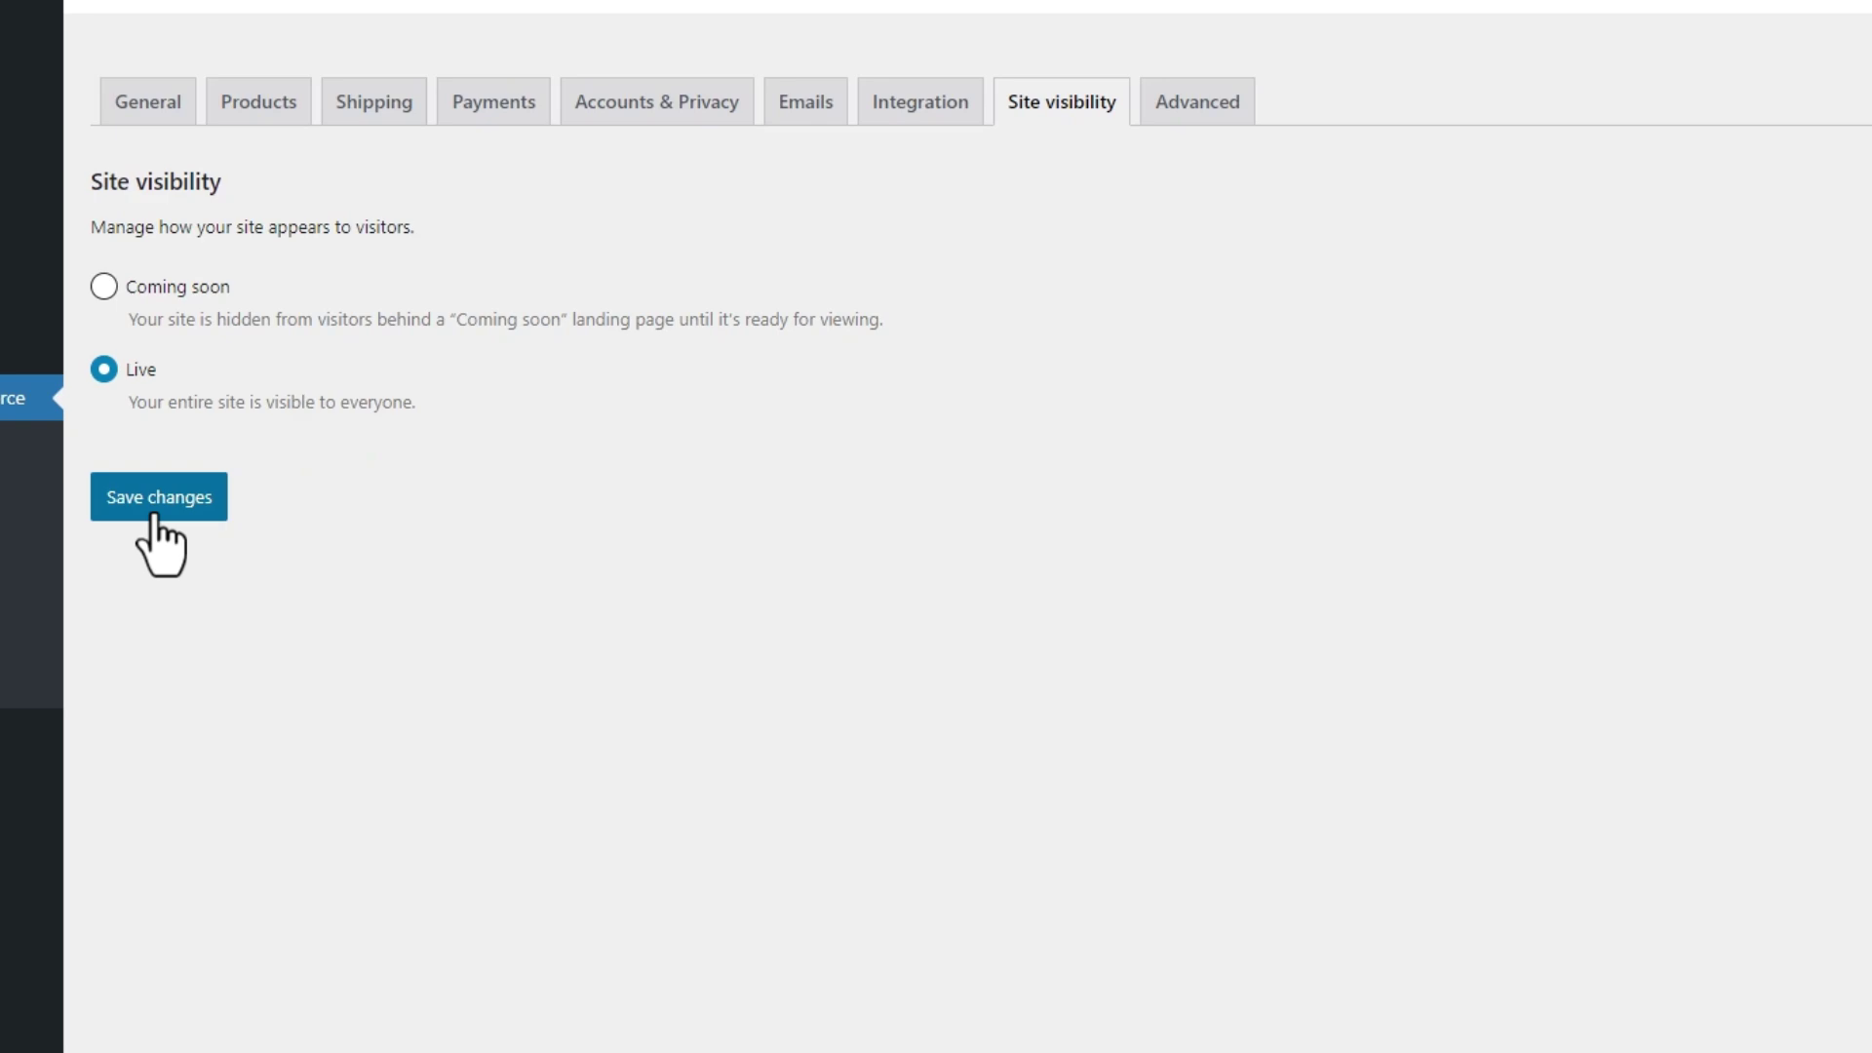
pyautogui.click(107, 549)
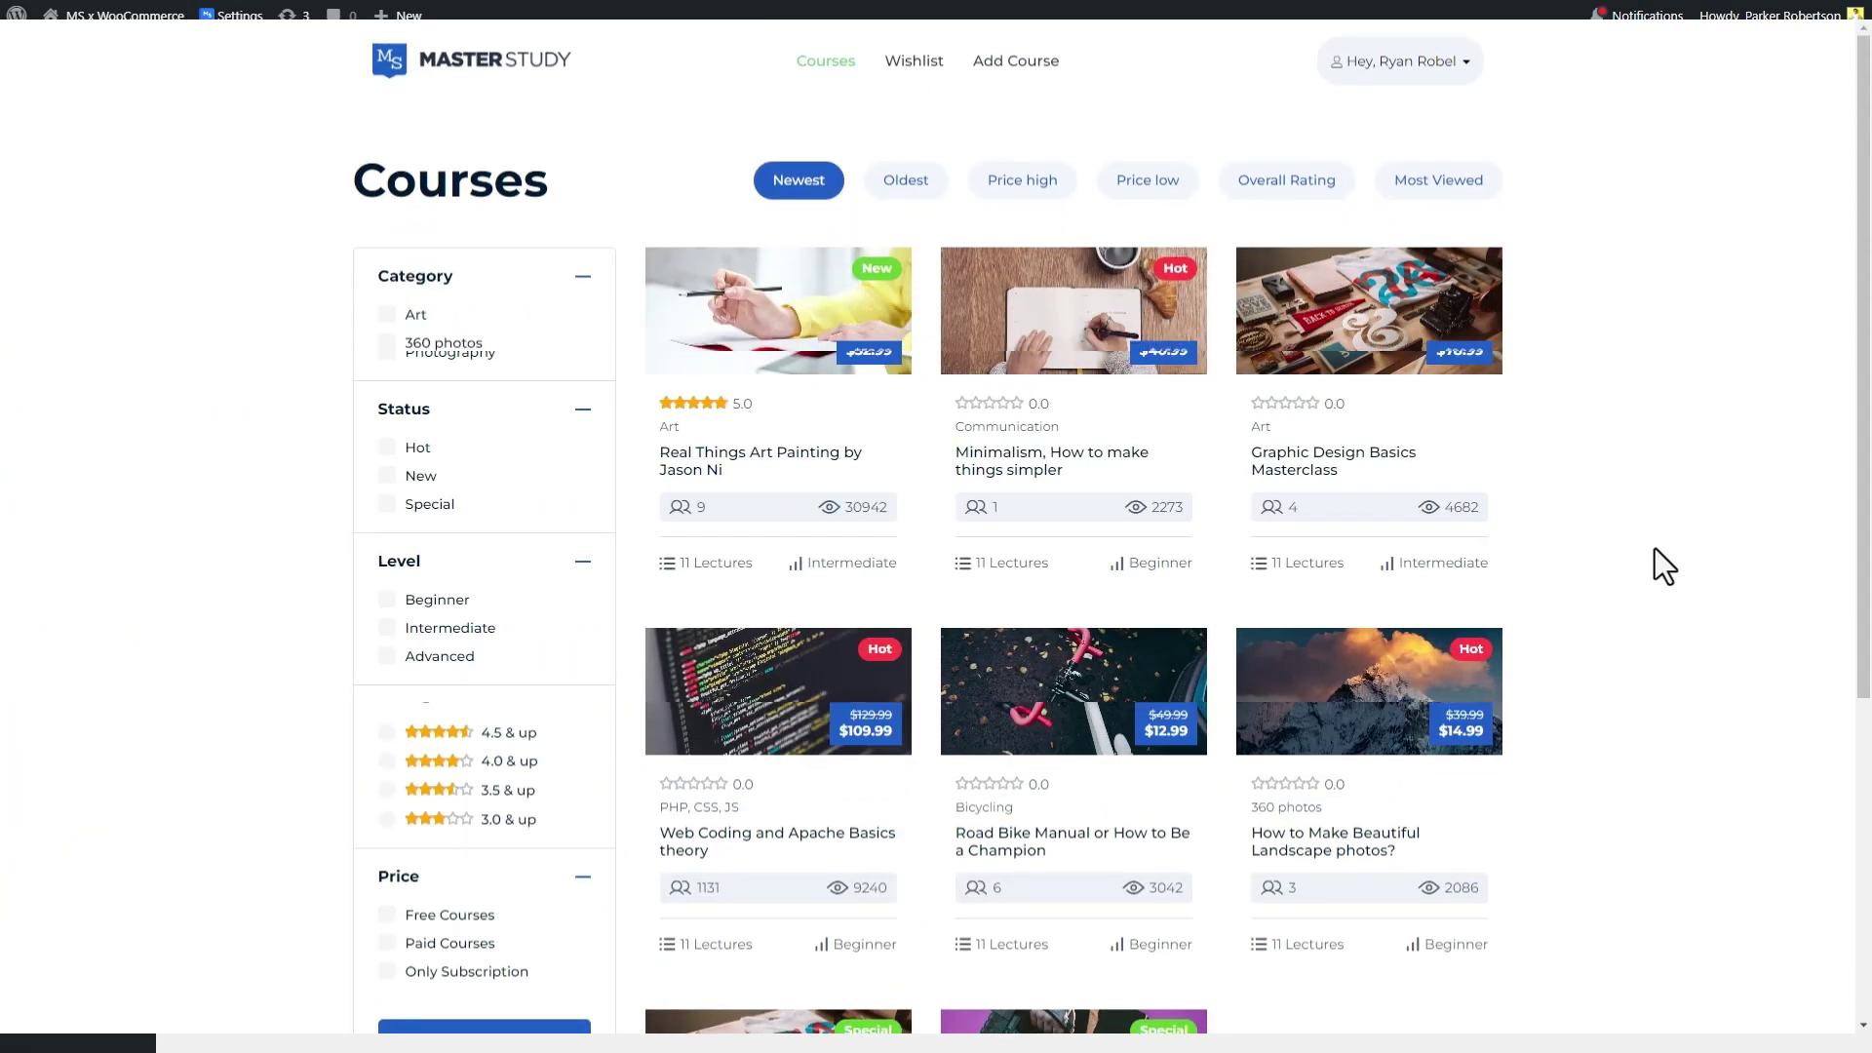
# Add the Road Bike Manual course to the cart and proceed to checkout
pyautogui.click(1041, 866)
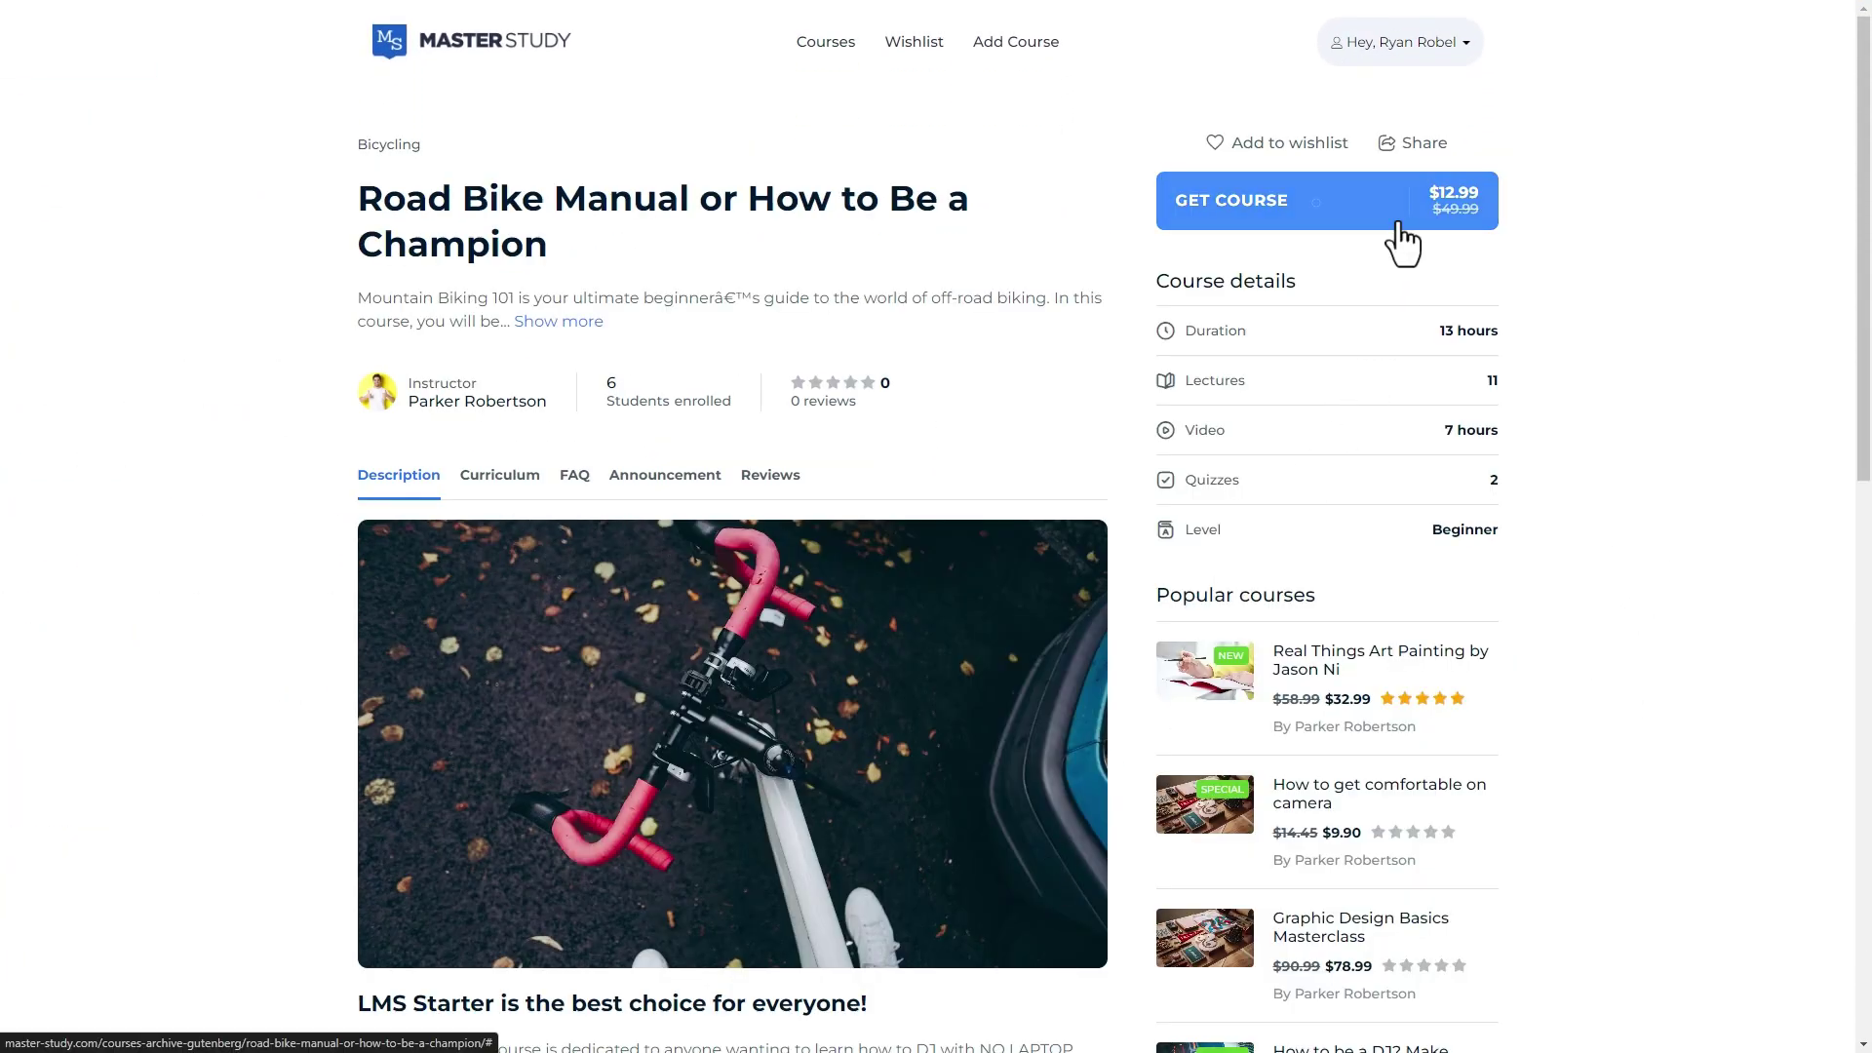
pyautogui.click(1311, 202)
pyautogui.click(1311, 201)
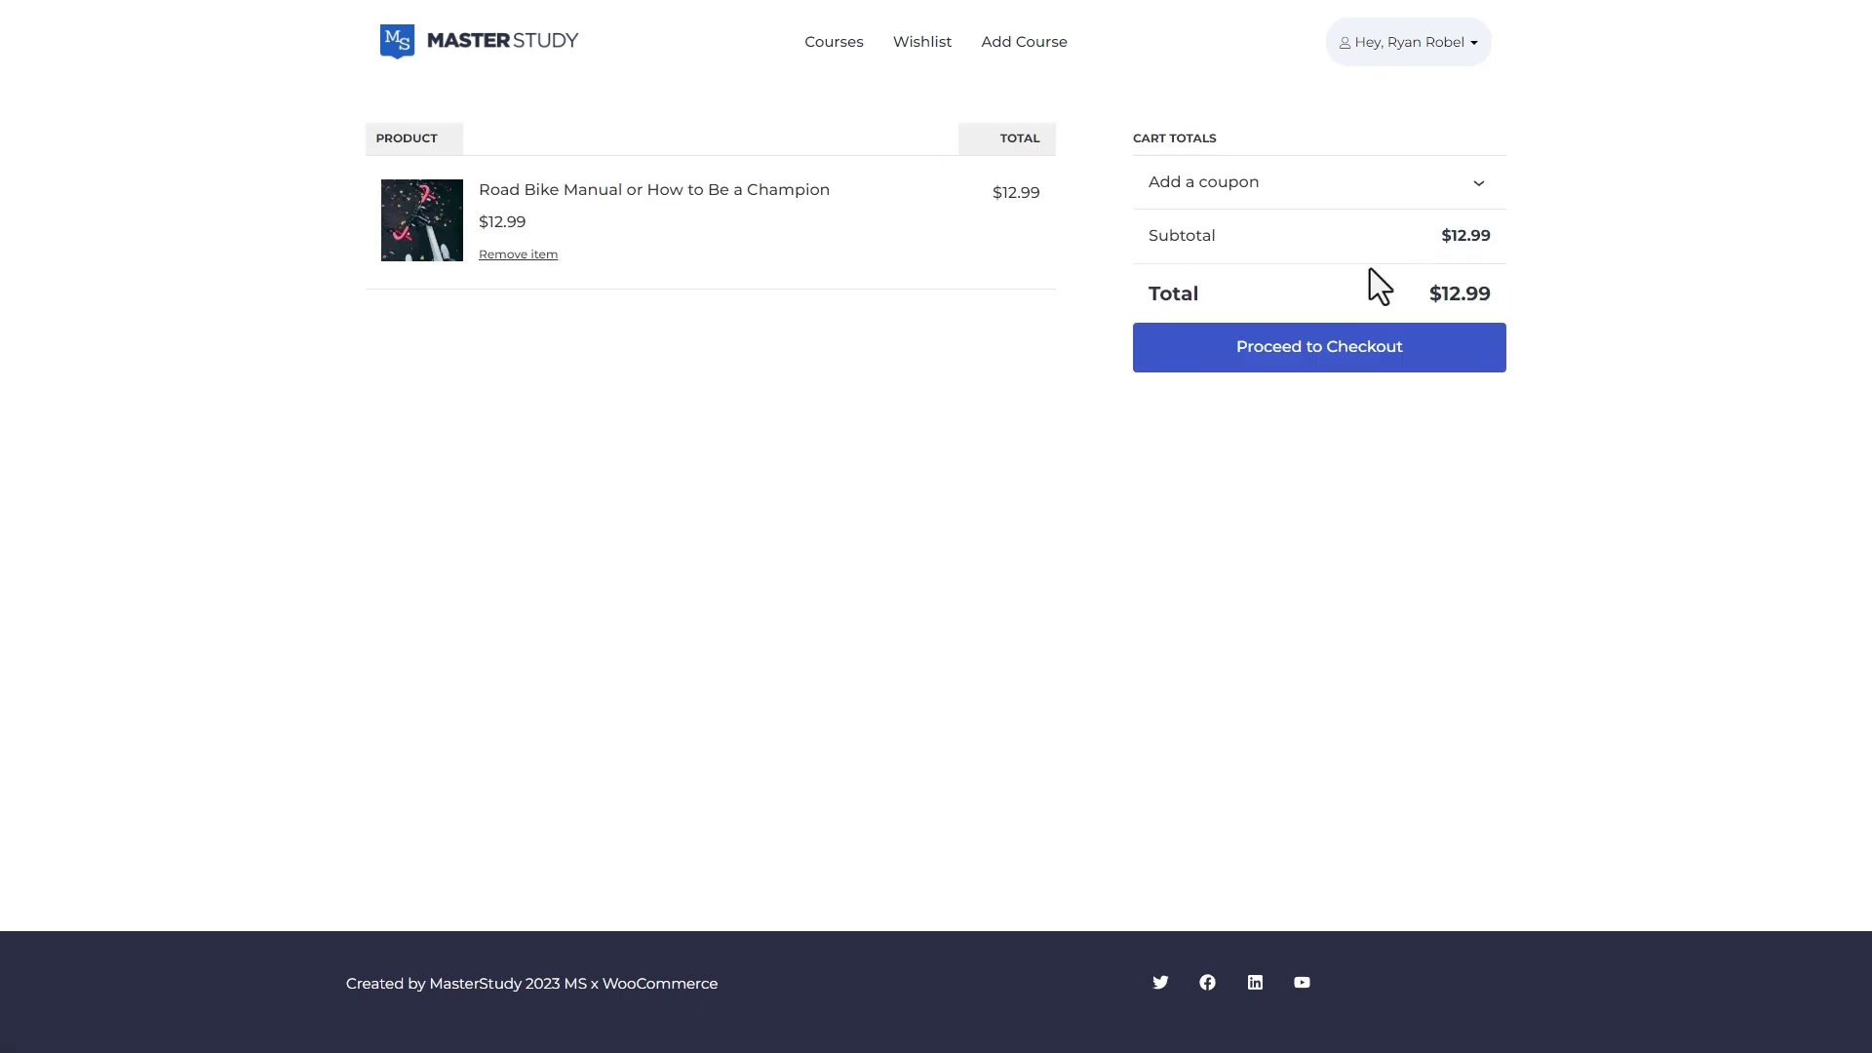
pyautogui.click(1320, 363)
# Enter the buyer's e-mail address and billing details, then place the card order
pyautogui.click(882, 263)
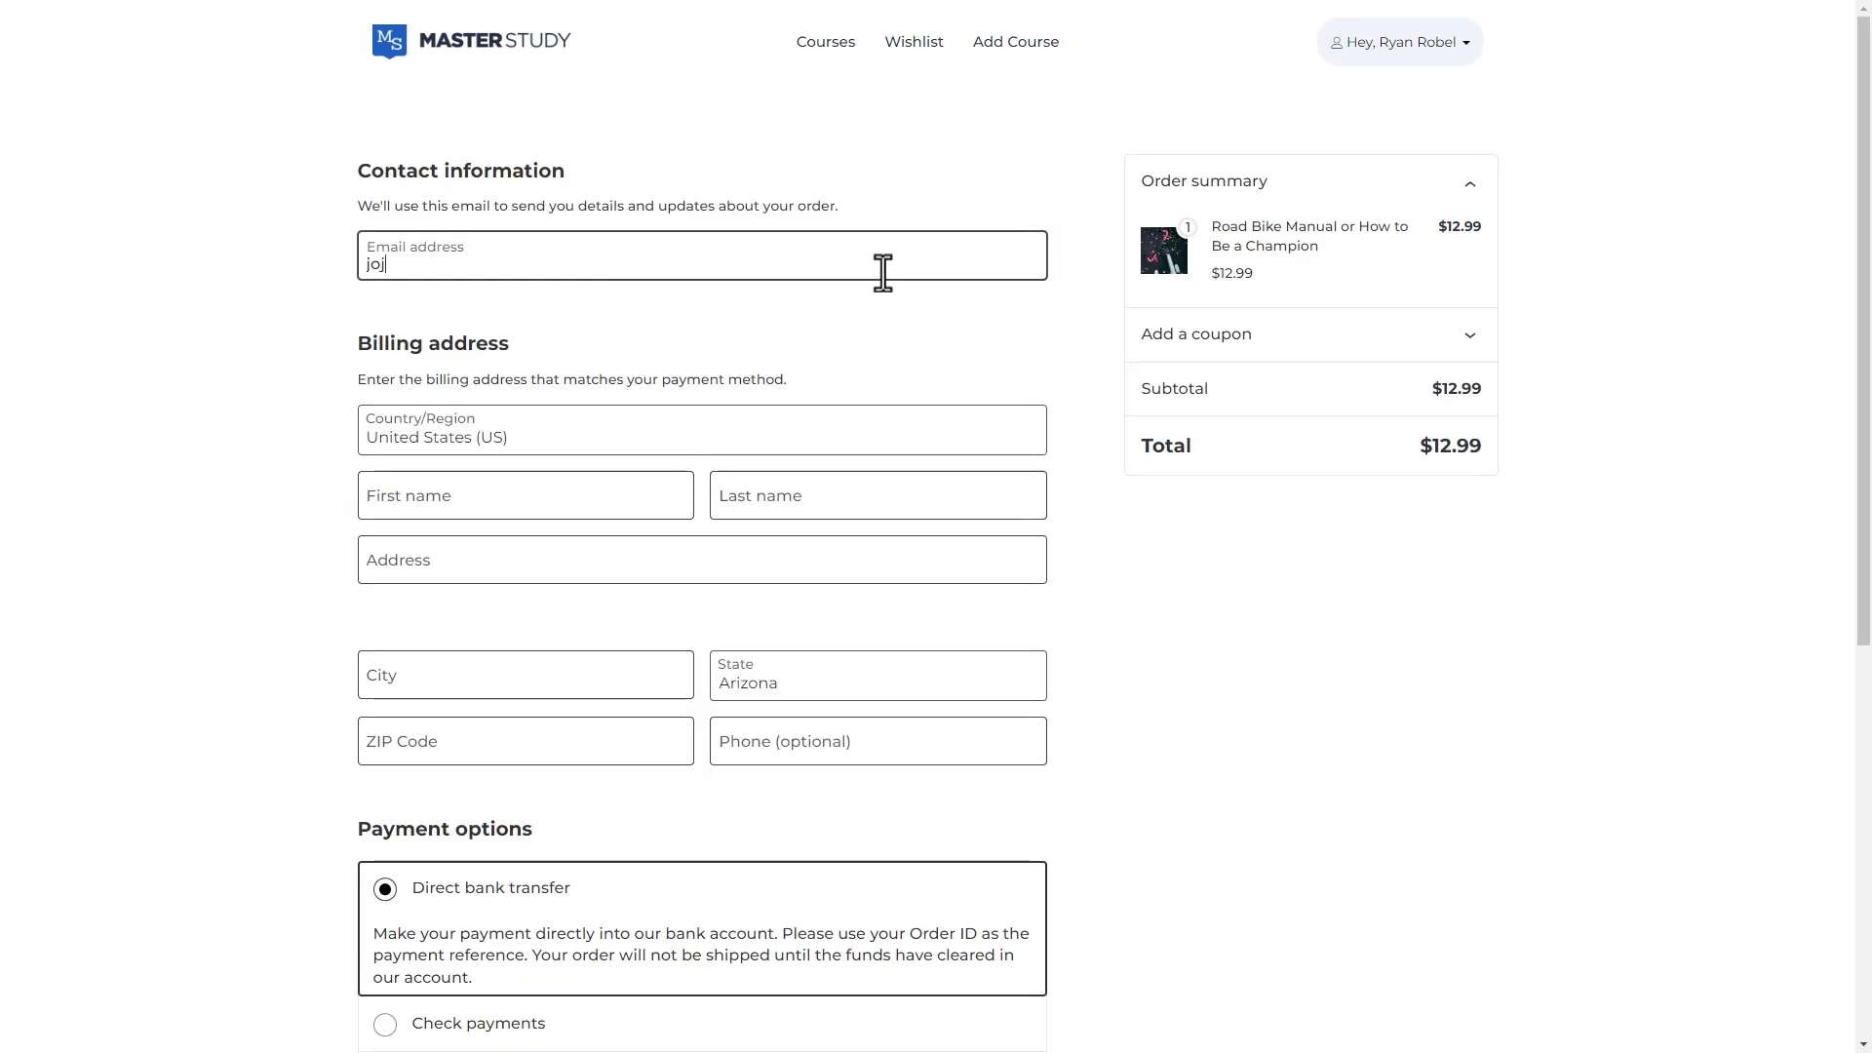
pyautogui.click(487, 450)
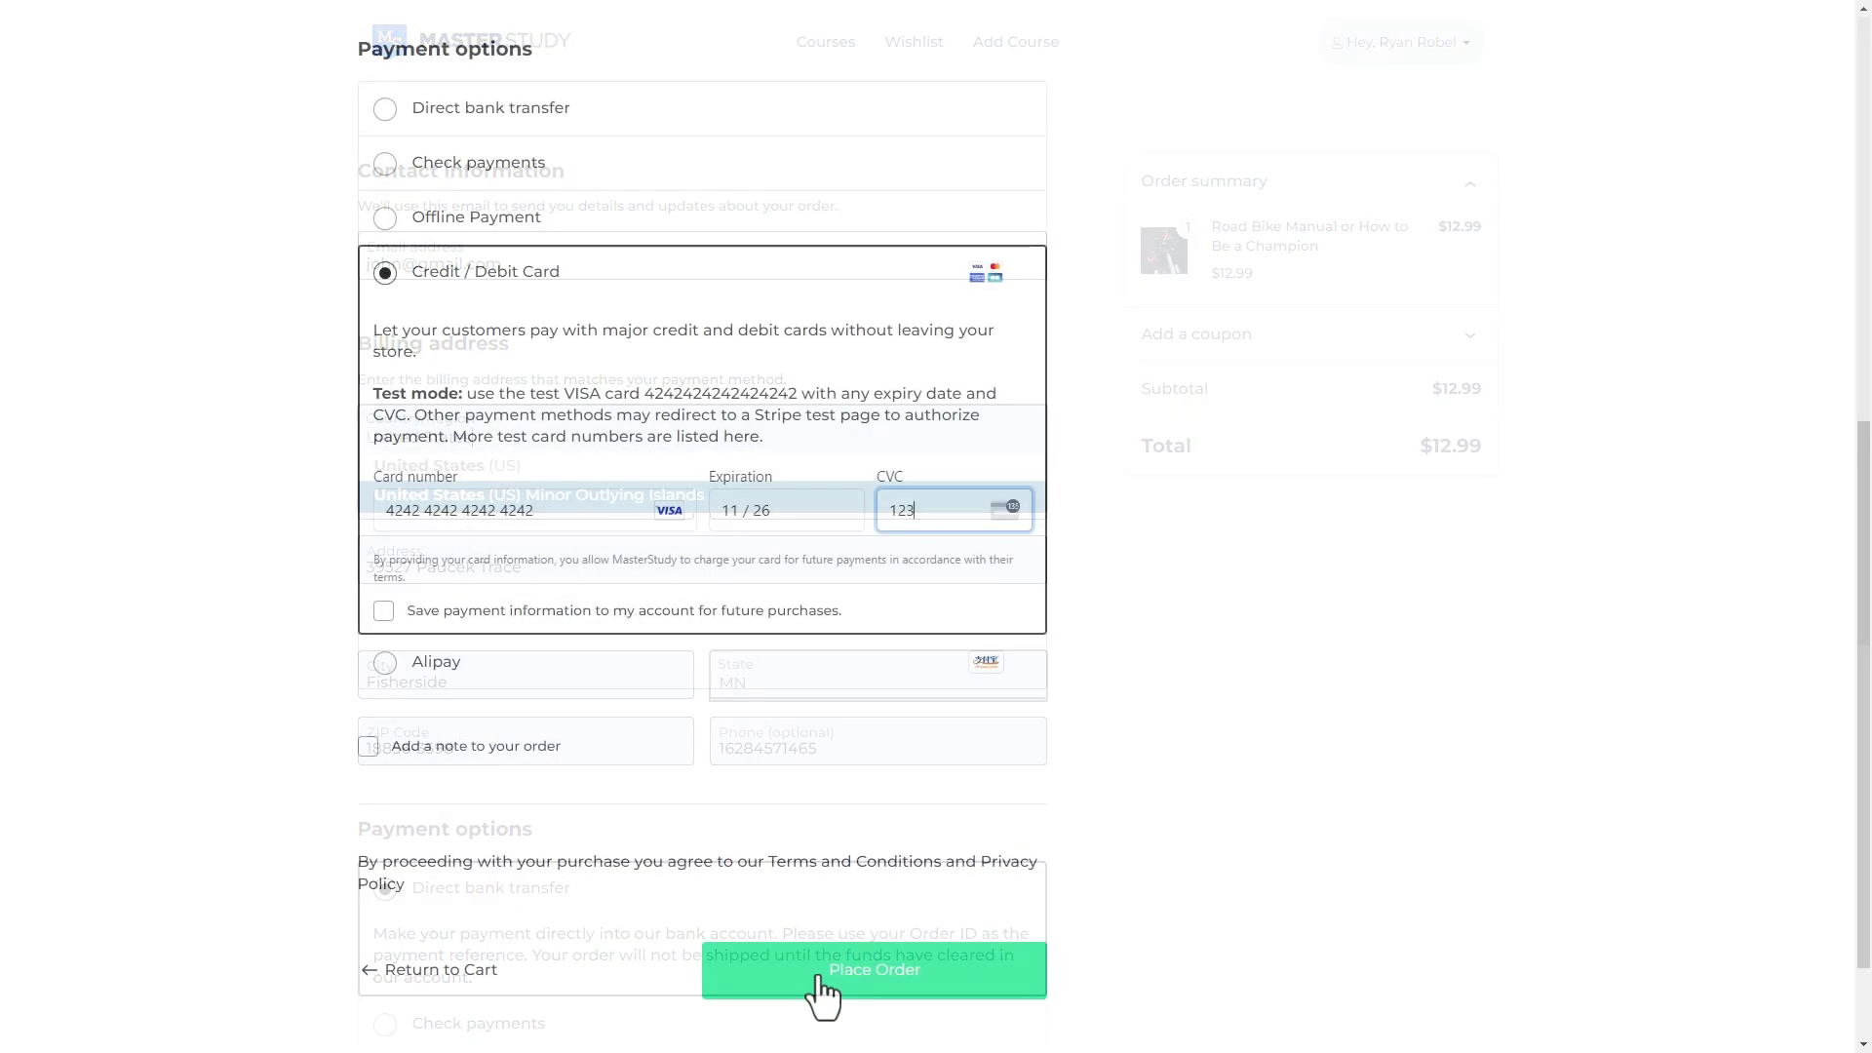
pyautogui.click(822, 970)
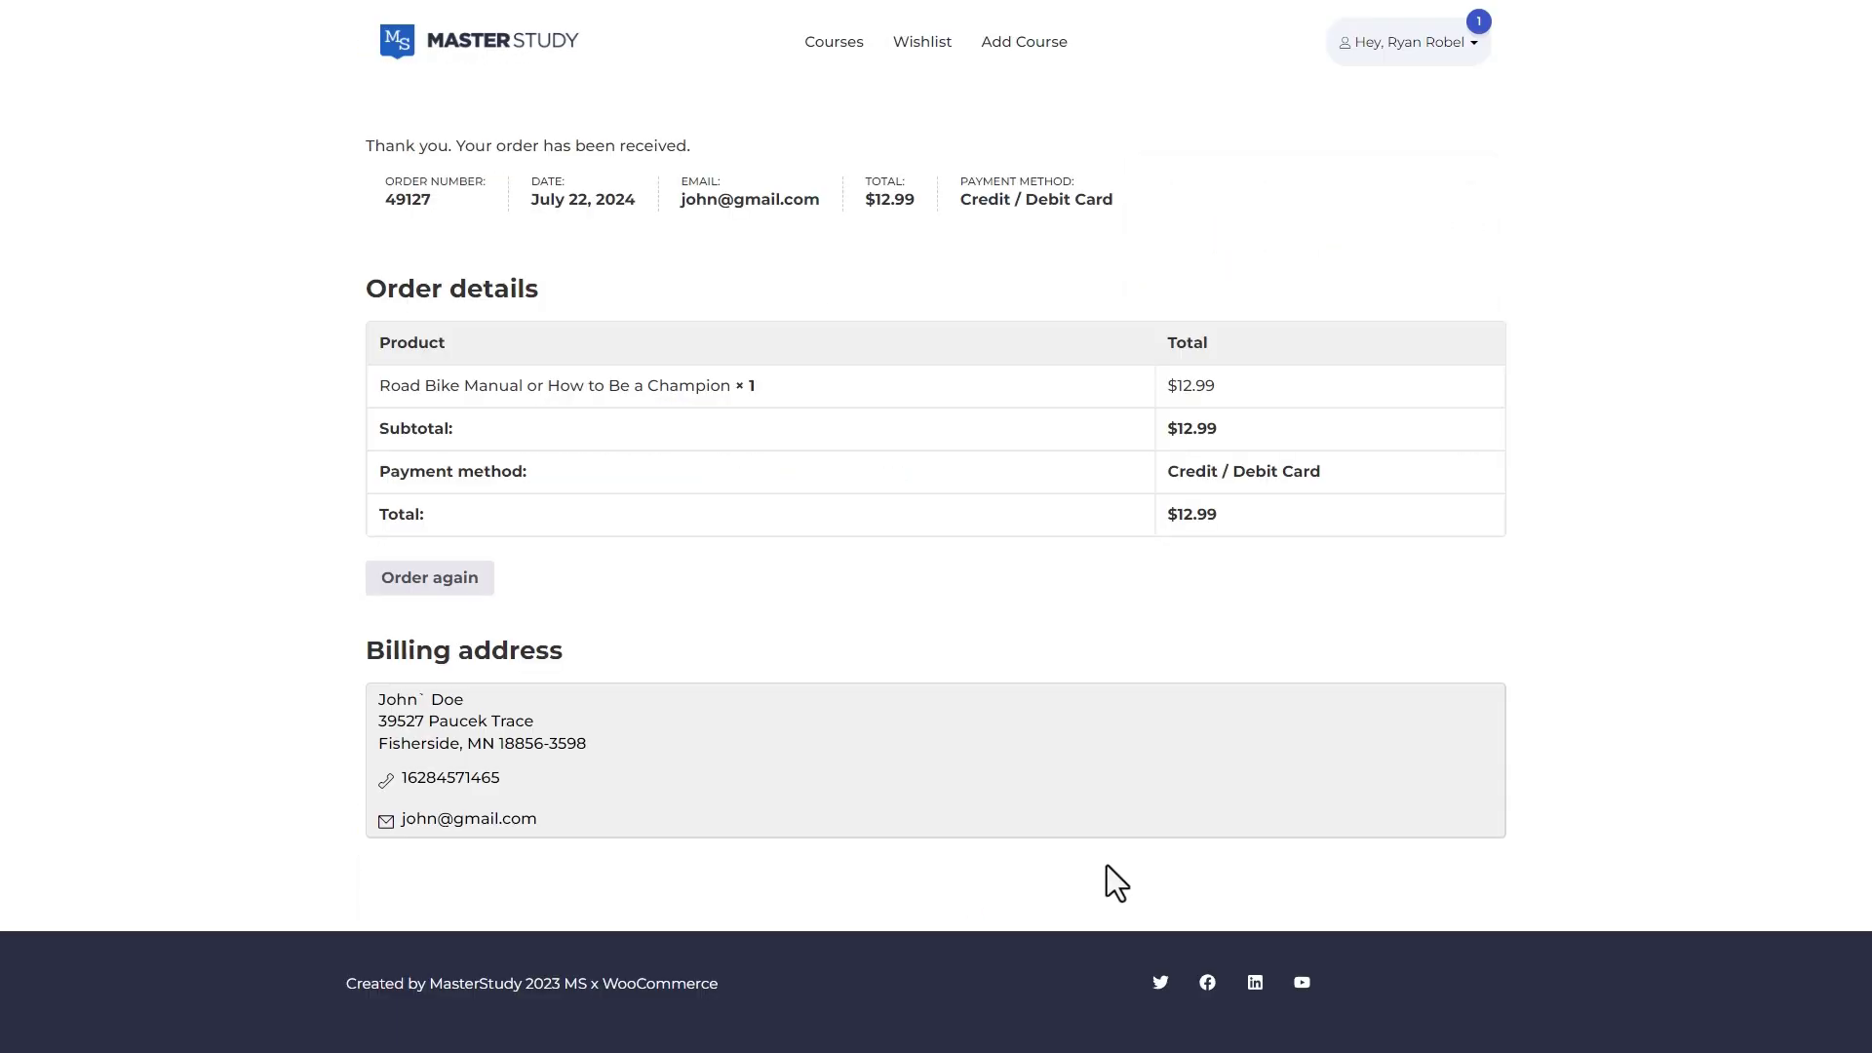
# Open My Orders from the account menu and expand the new Completed order
pyautogui.click(1453, 47)
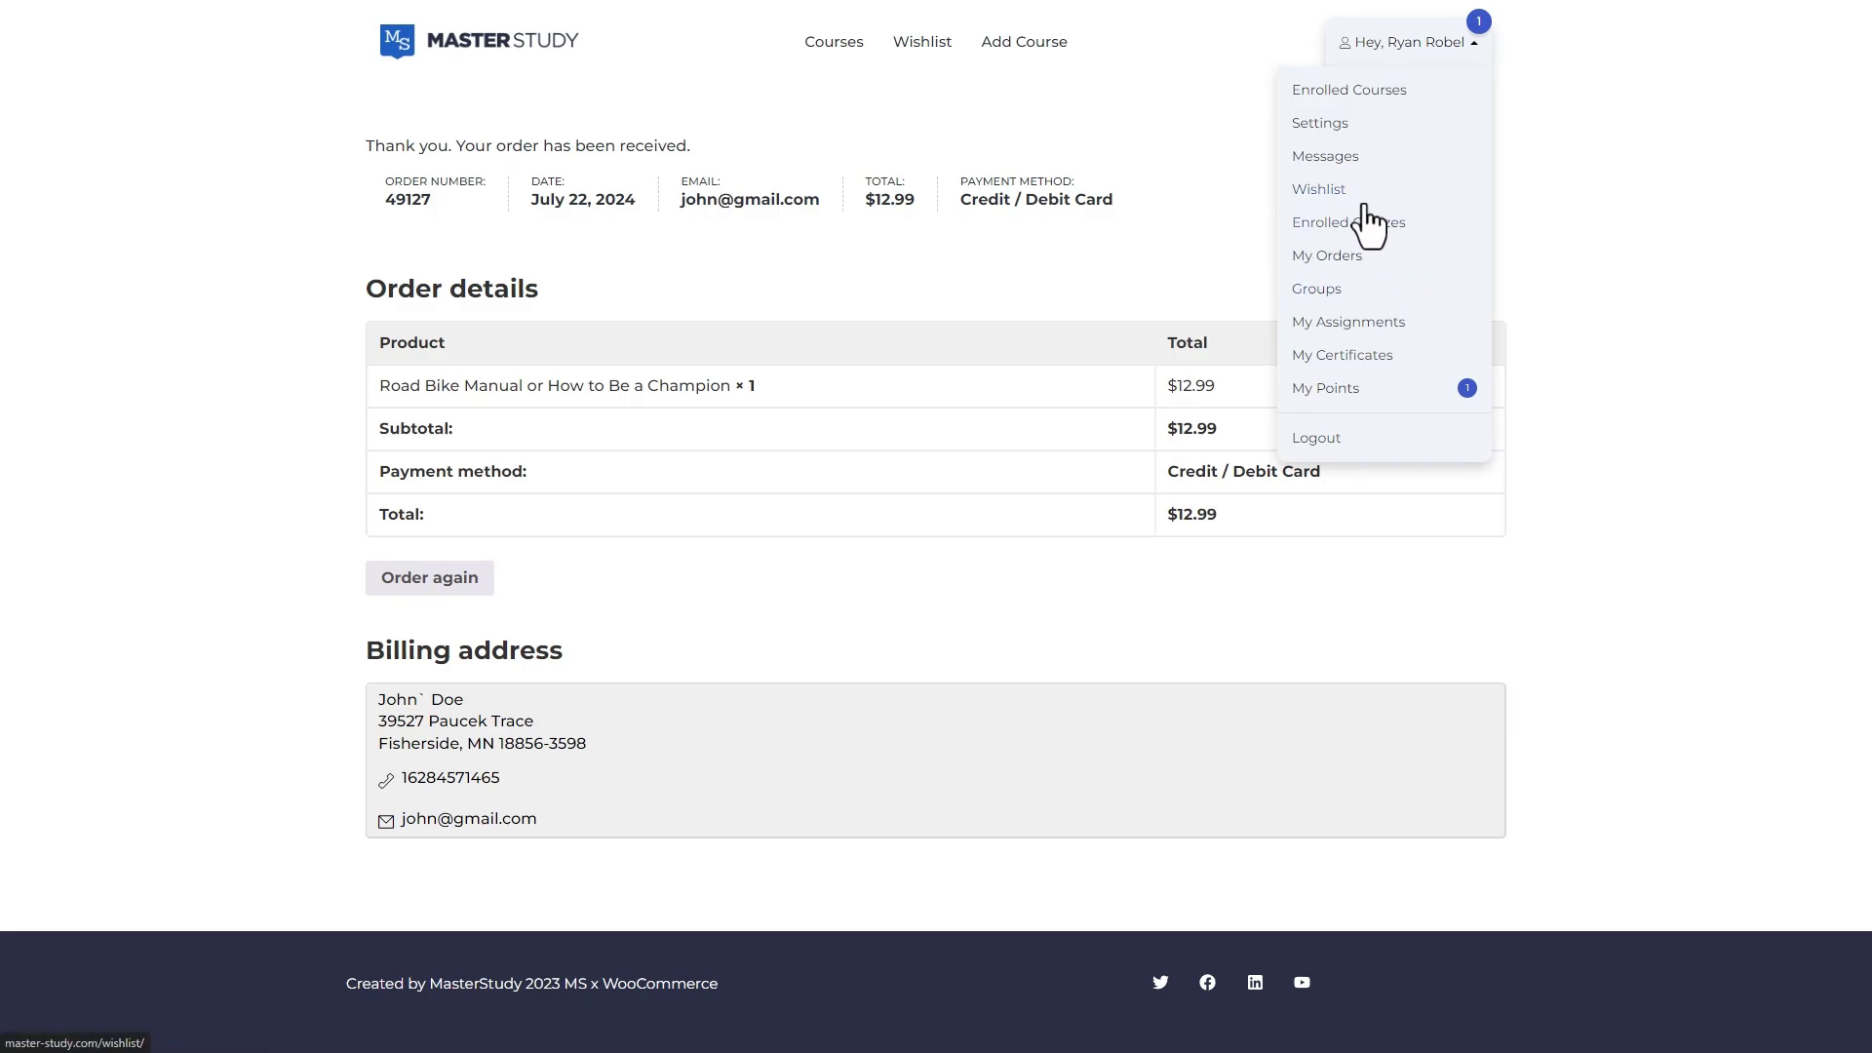
pyautogui.click(1344, 262)
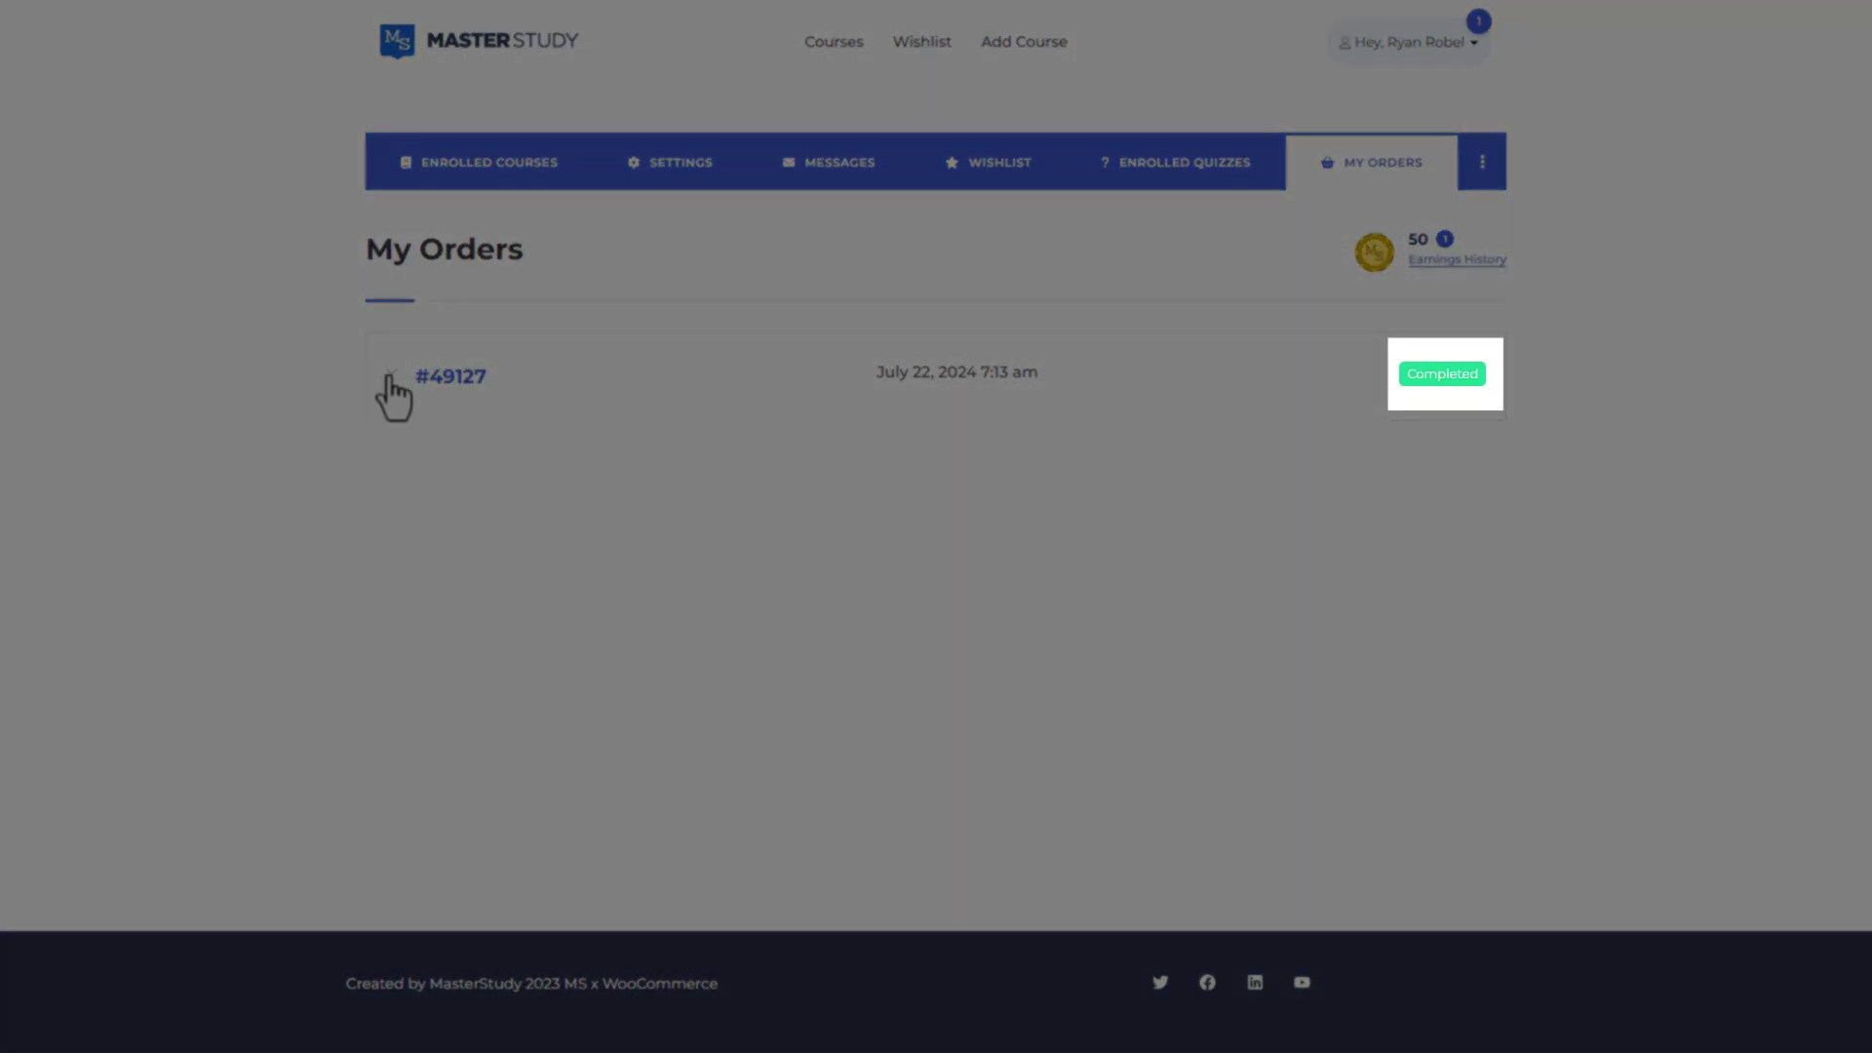
pyautogui.click(390, 377)
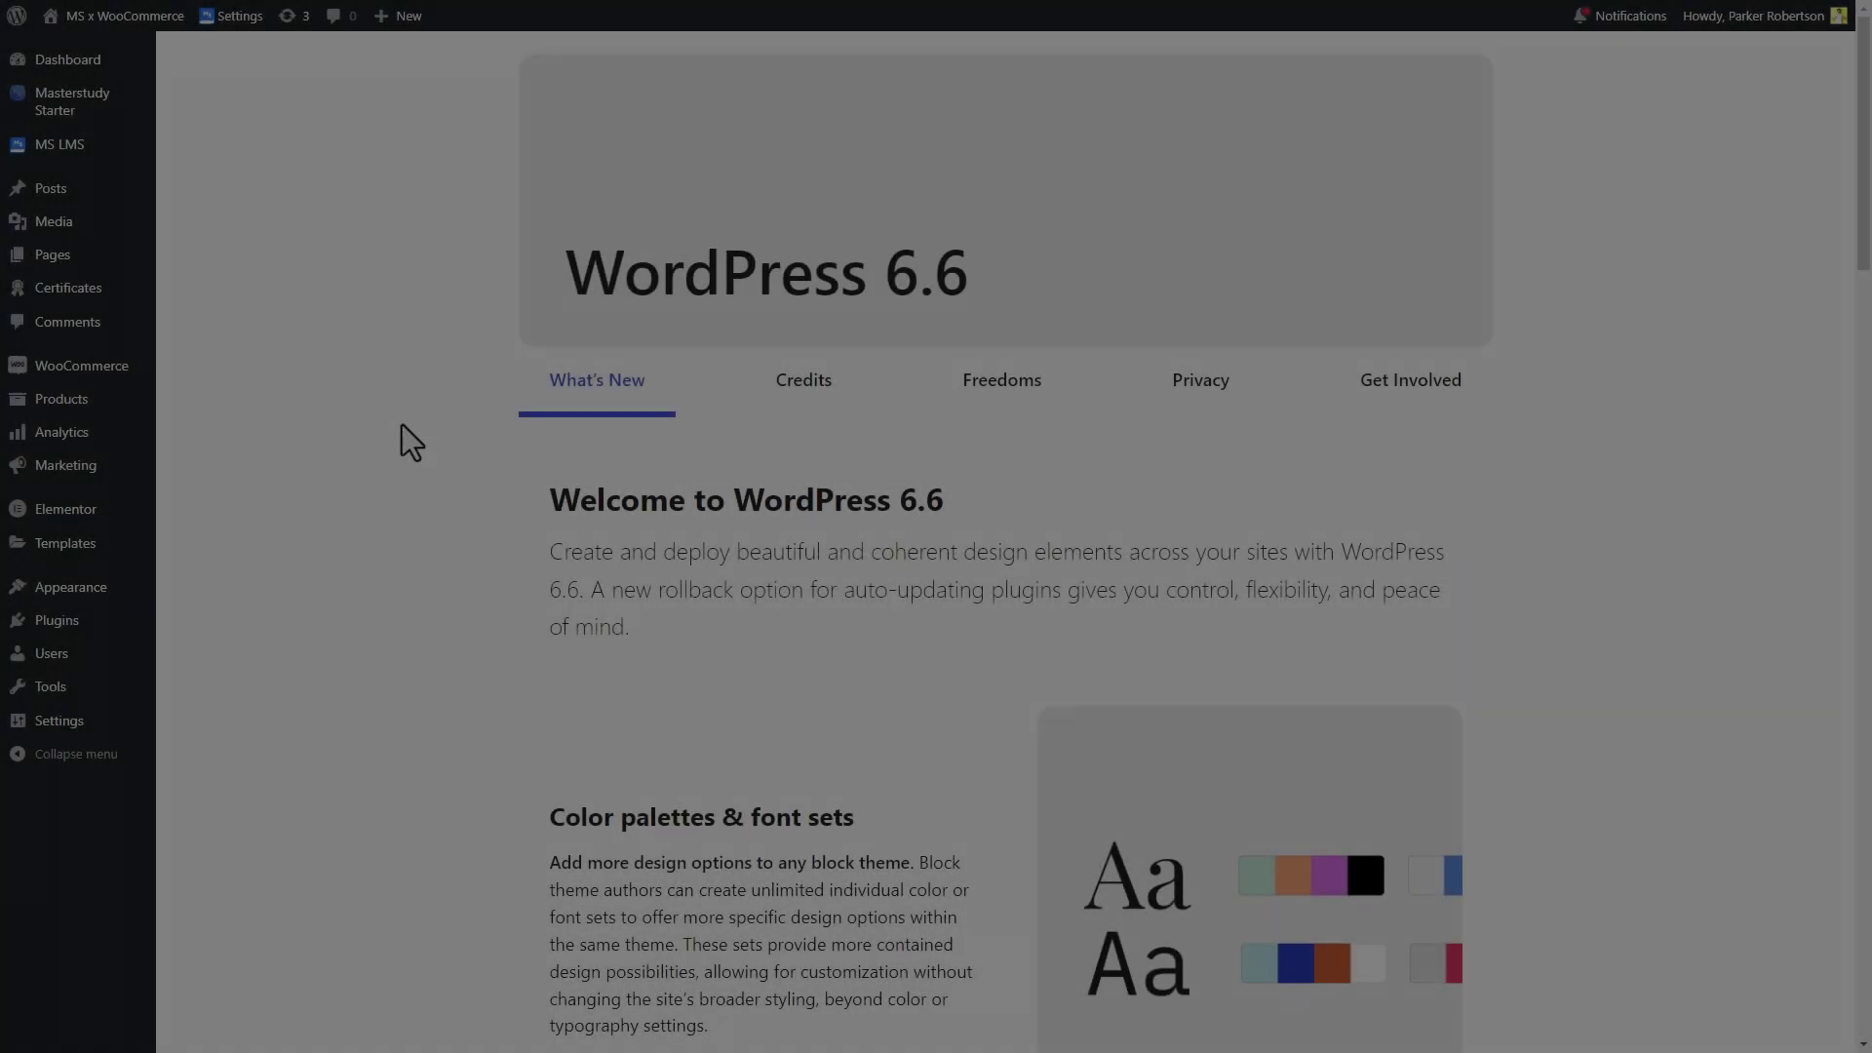
# Change the processing Web Coding and Apache Basics theory order's status to Completed and update it
pyautogui.moveTo(39, 371)
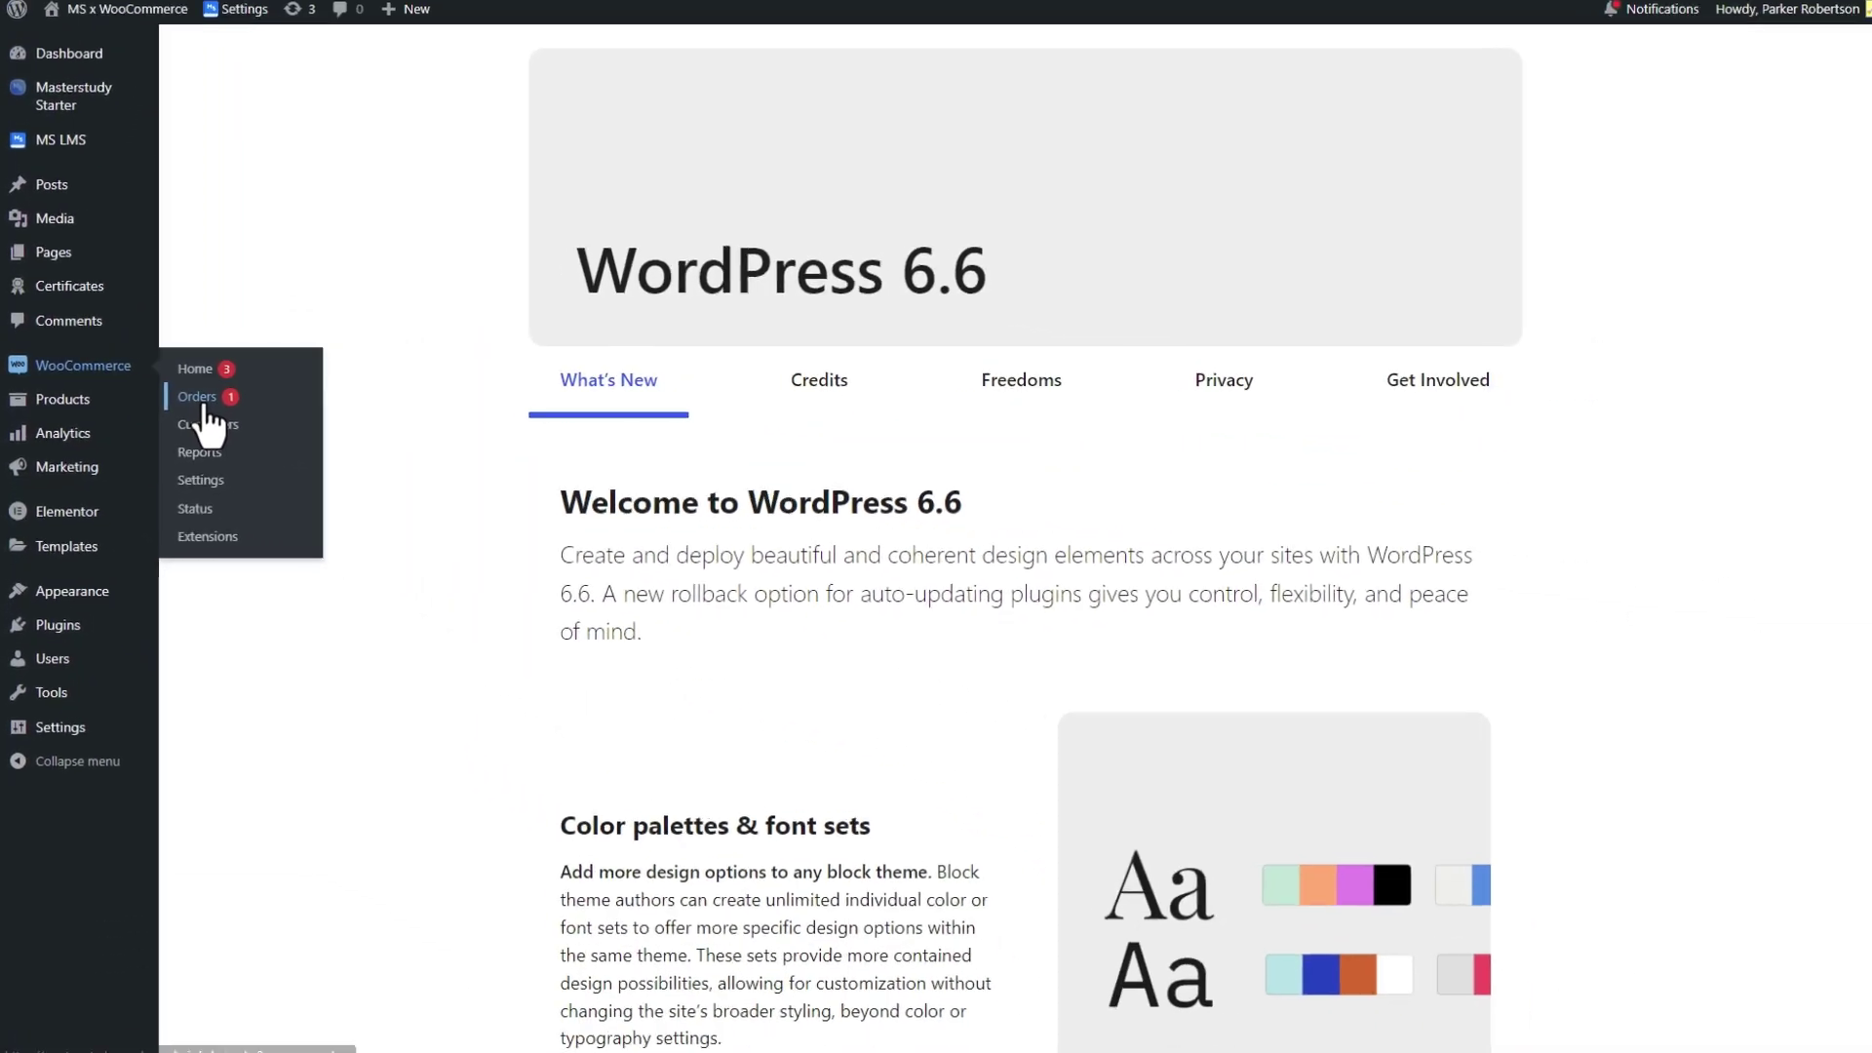
pyautogui.click(476, 428)
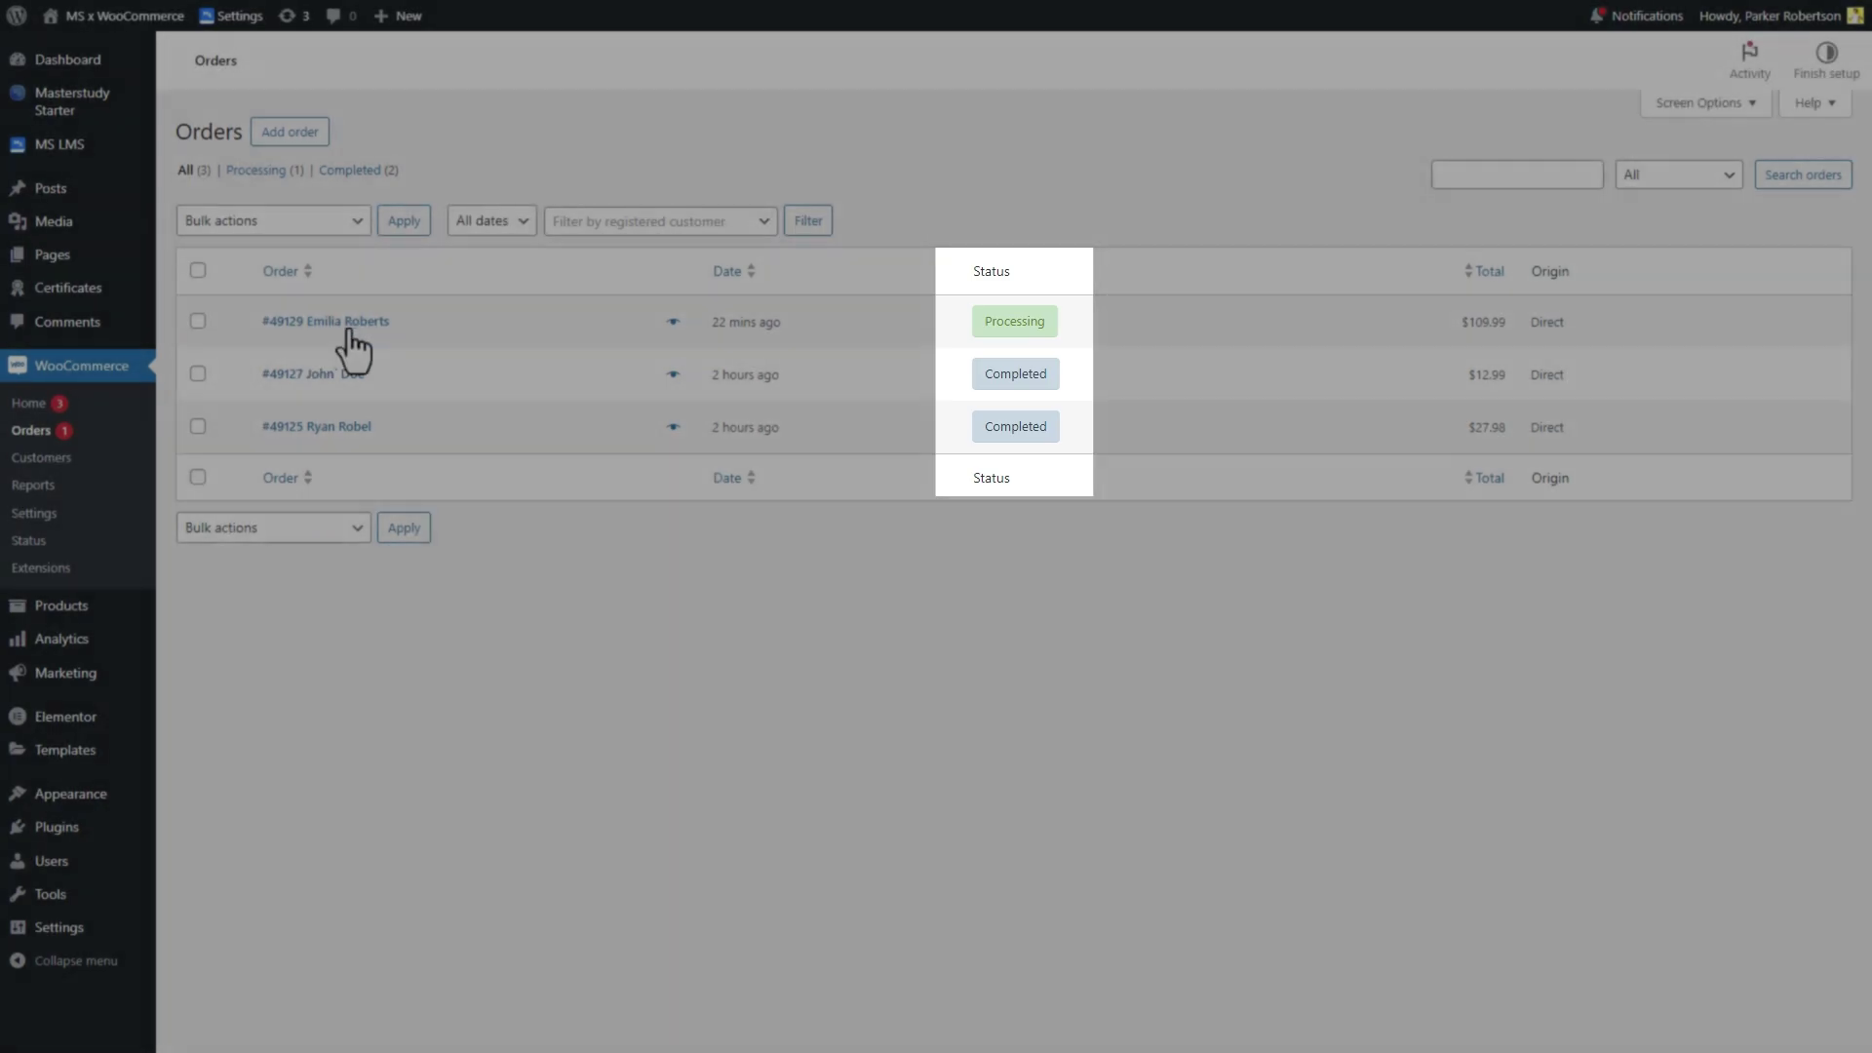
pyautogui.click(357, 328)
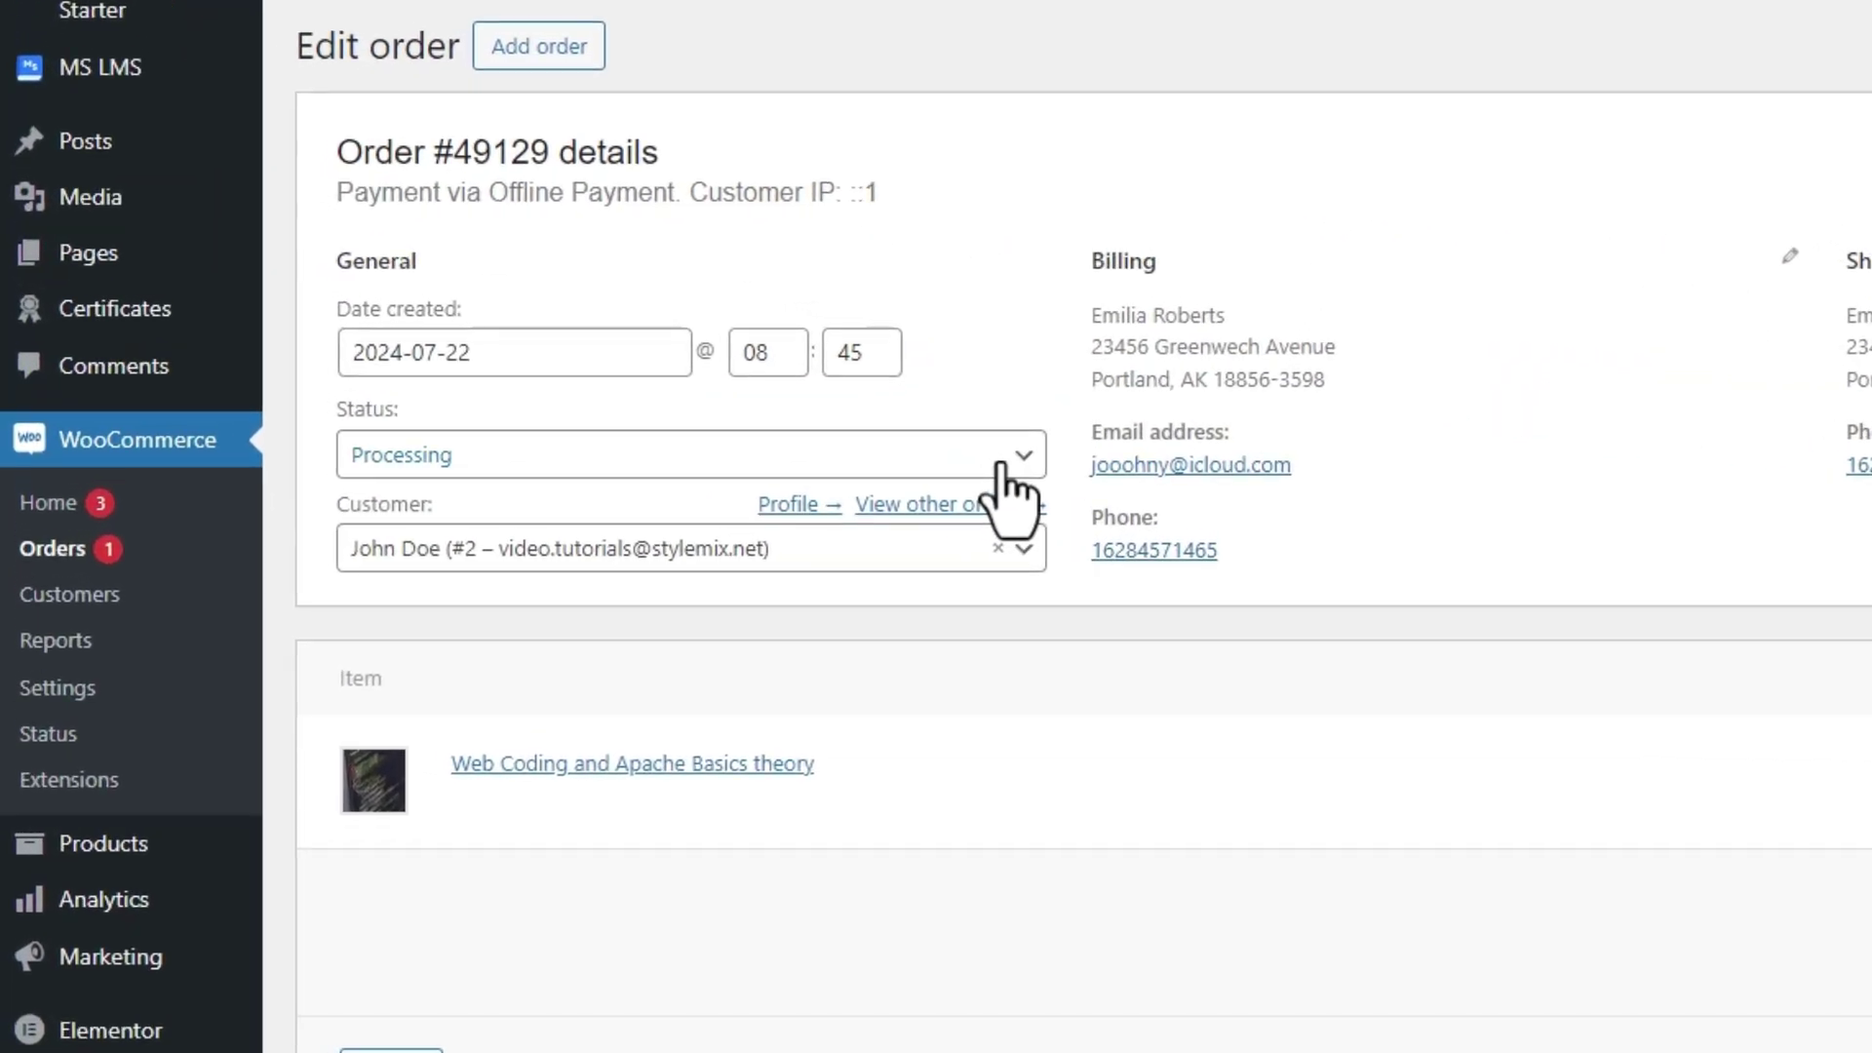
pyautogui.click(594, 376)
pyautogui.click(909, 675)
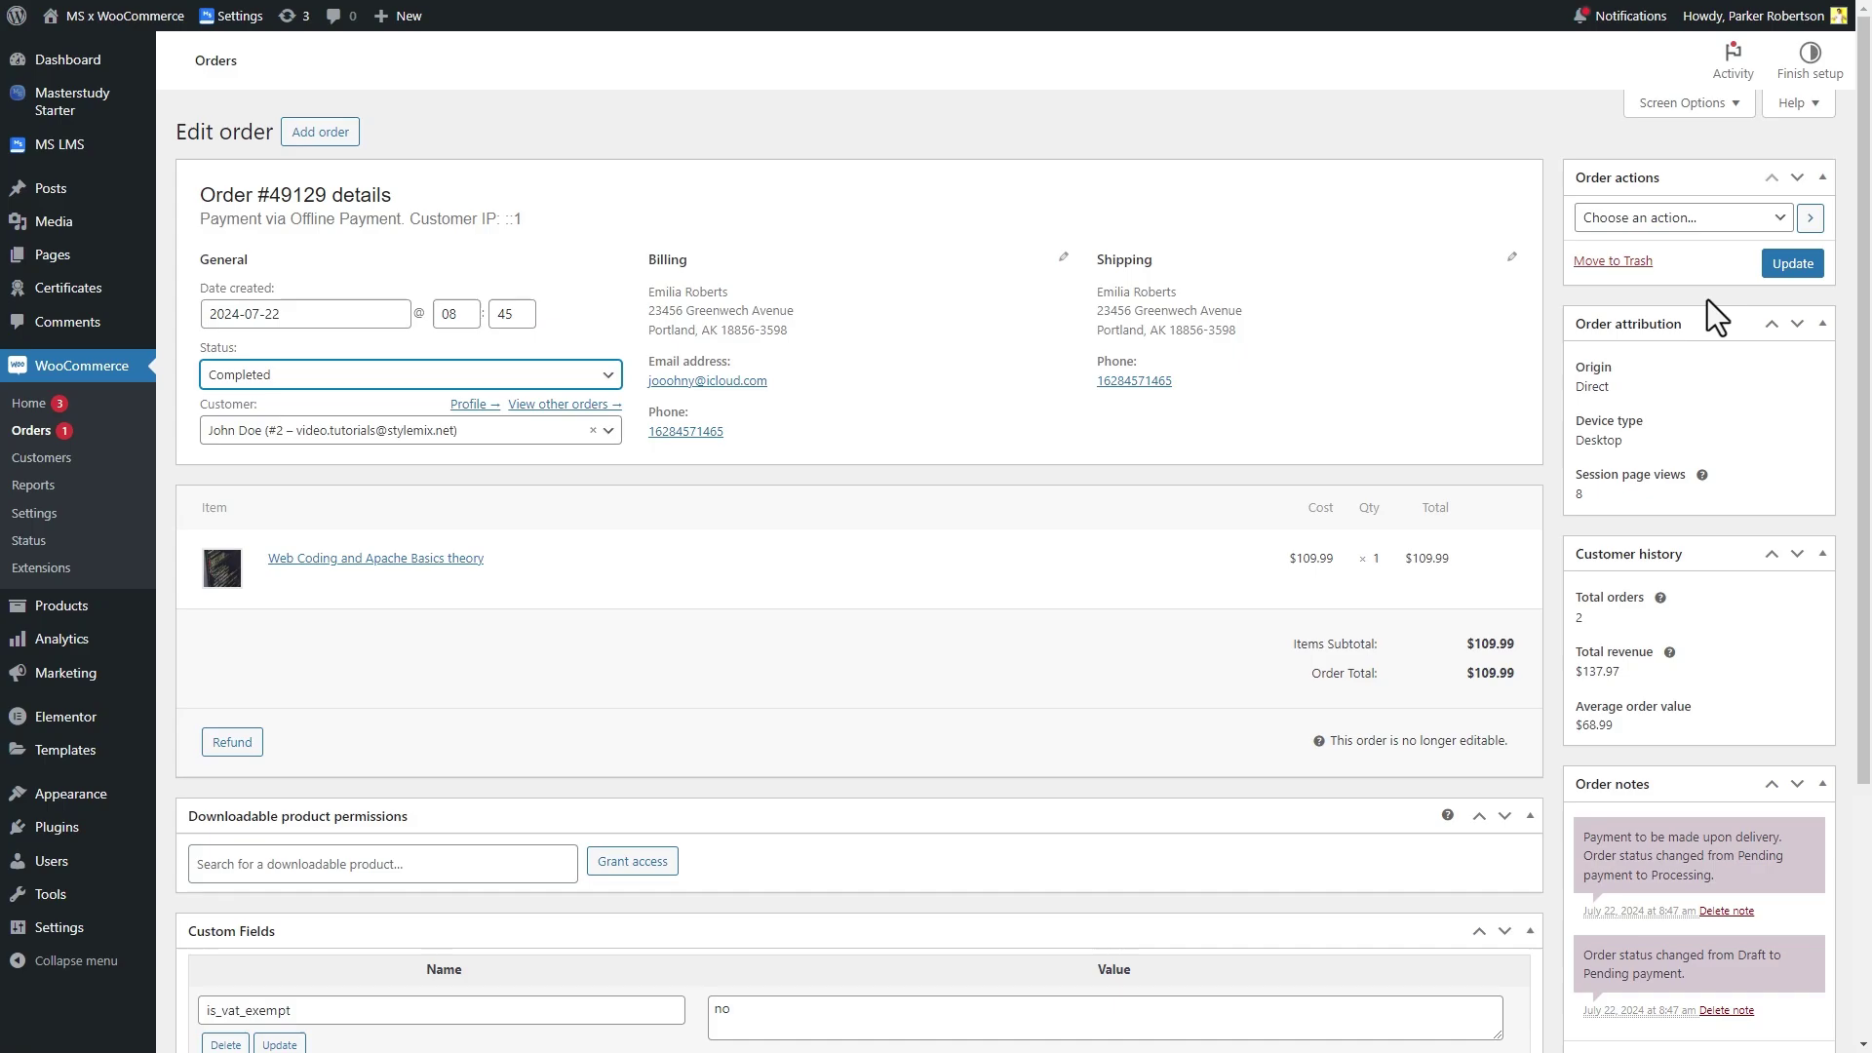
pyautogui.click(1808, 275)
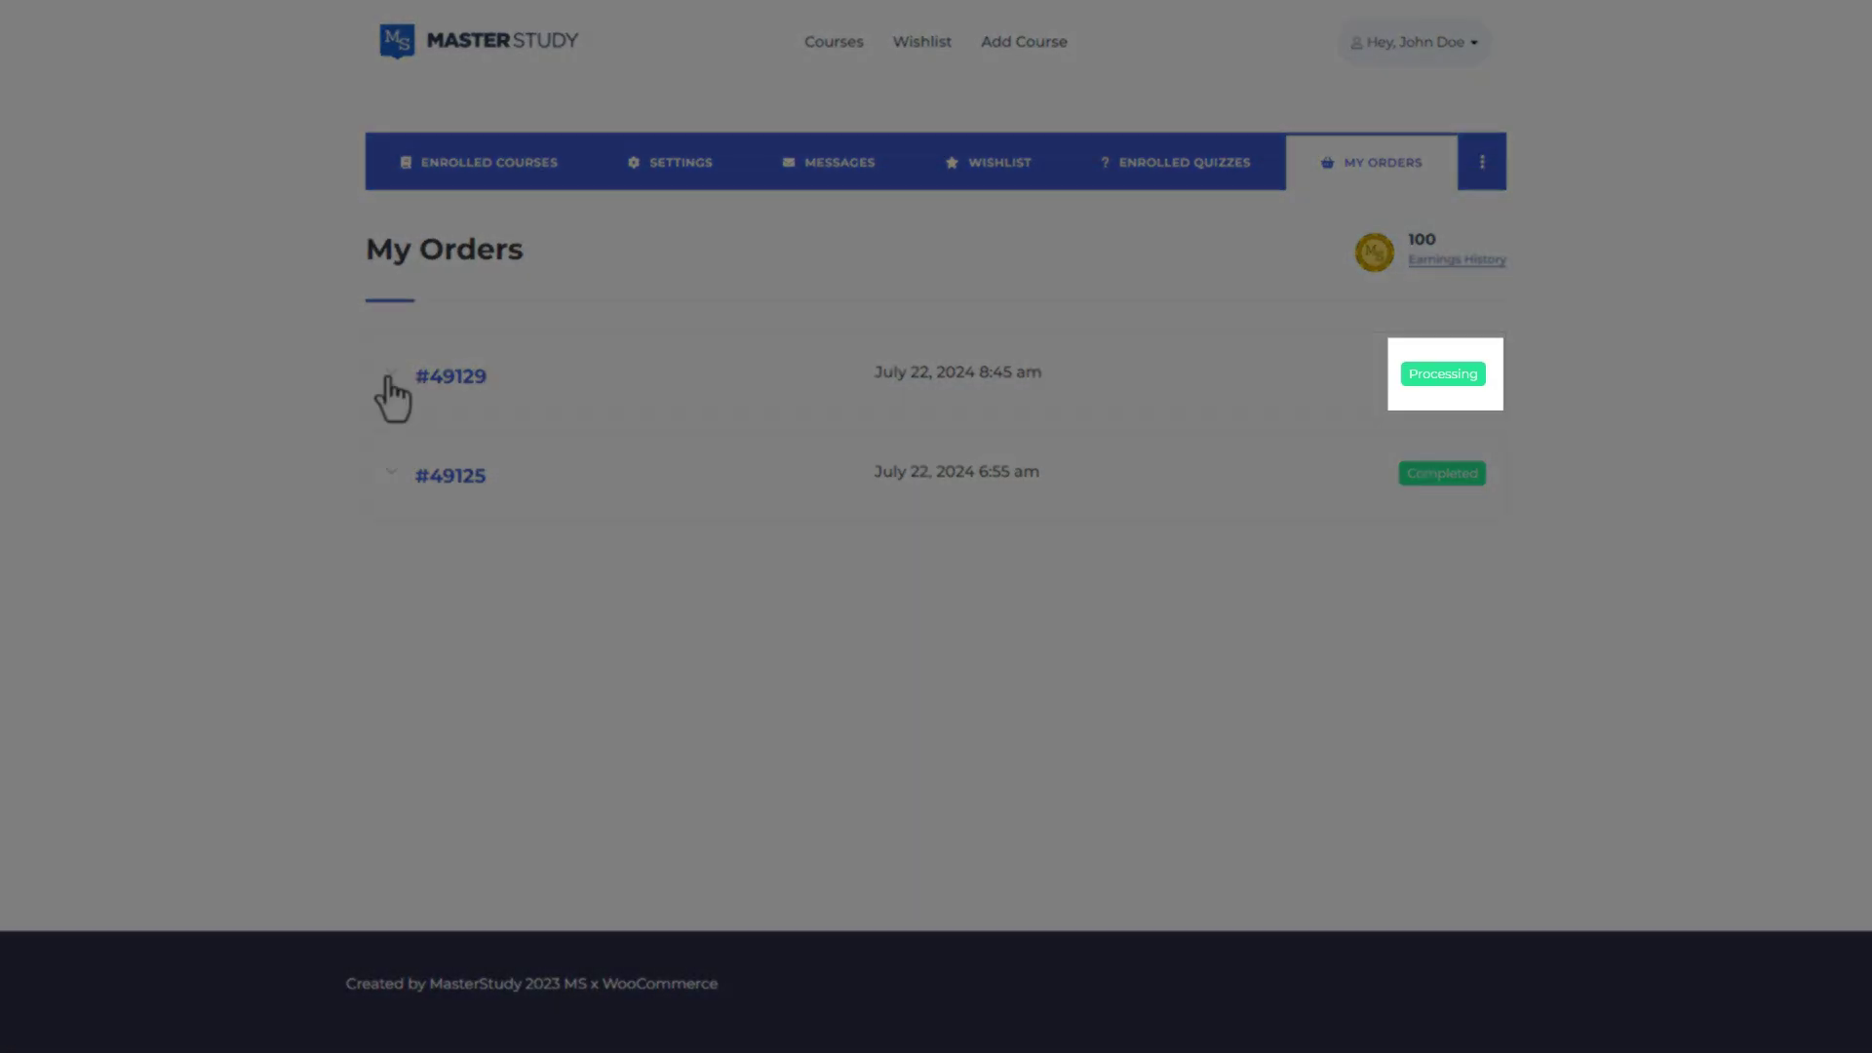
# Expand the approved order in My Orders, then go to Enrolled Courses
pyautogui.click(390, 380)
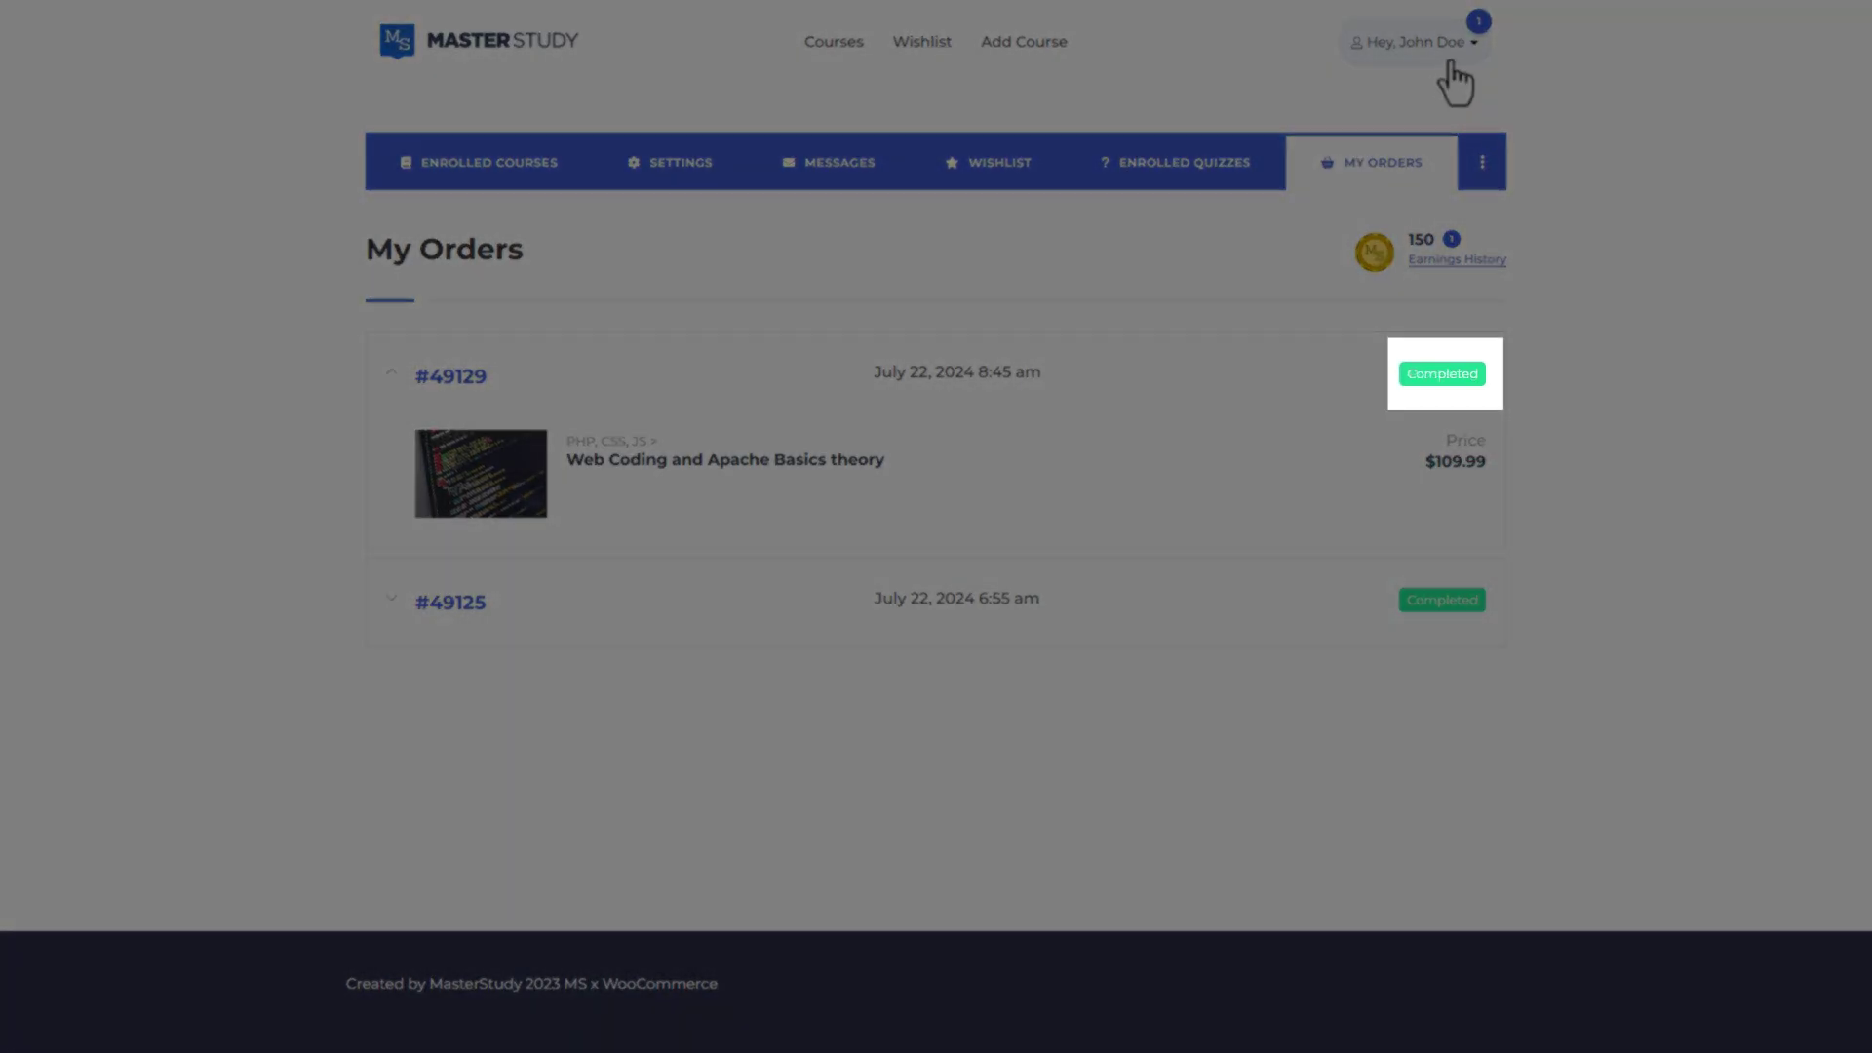
pyautogui.click(1449, 59)
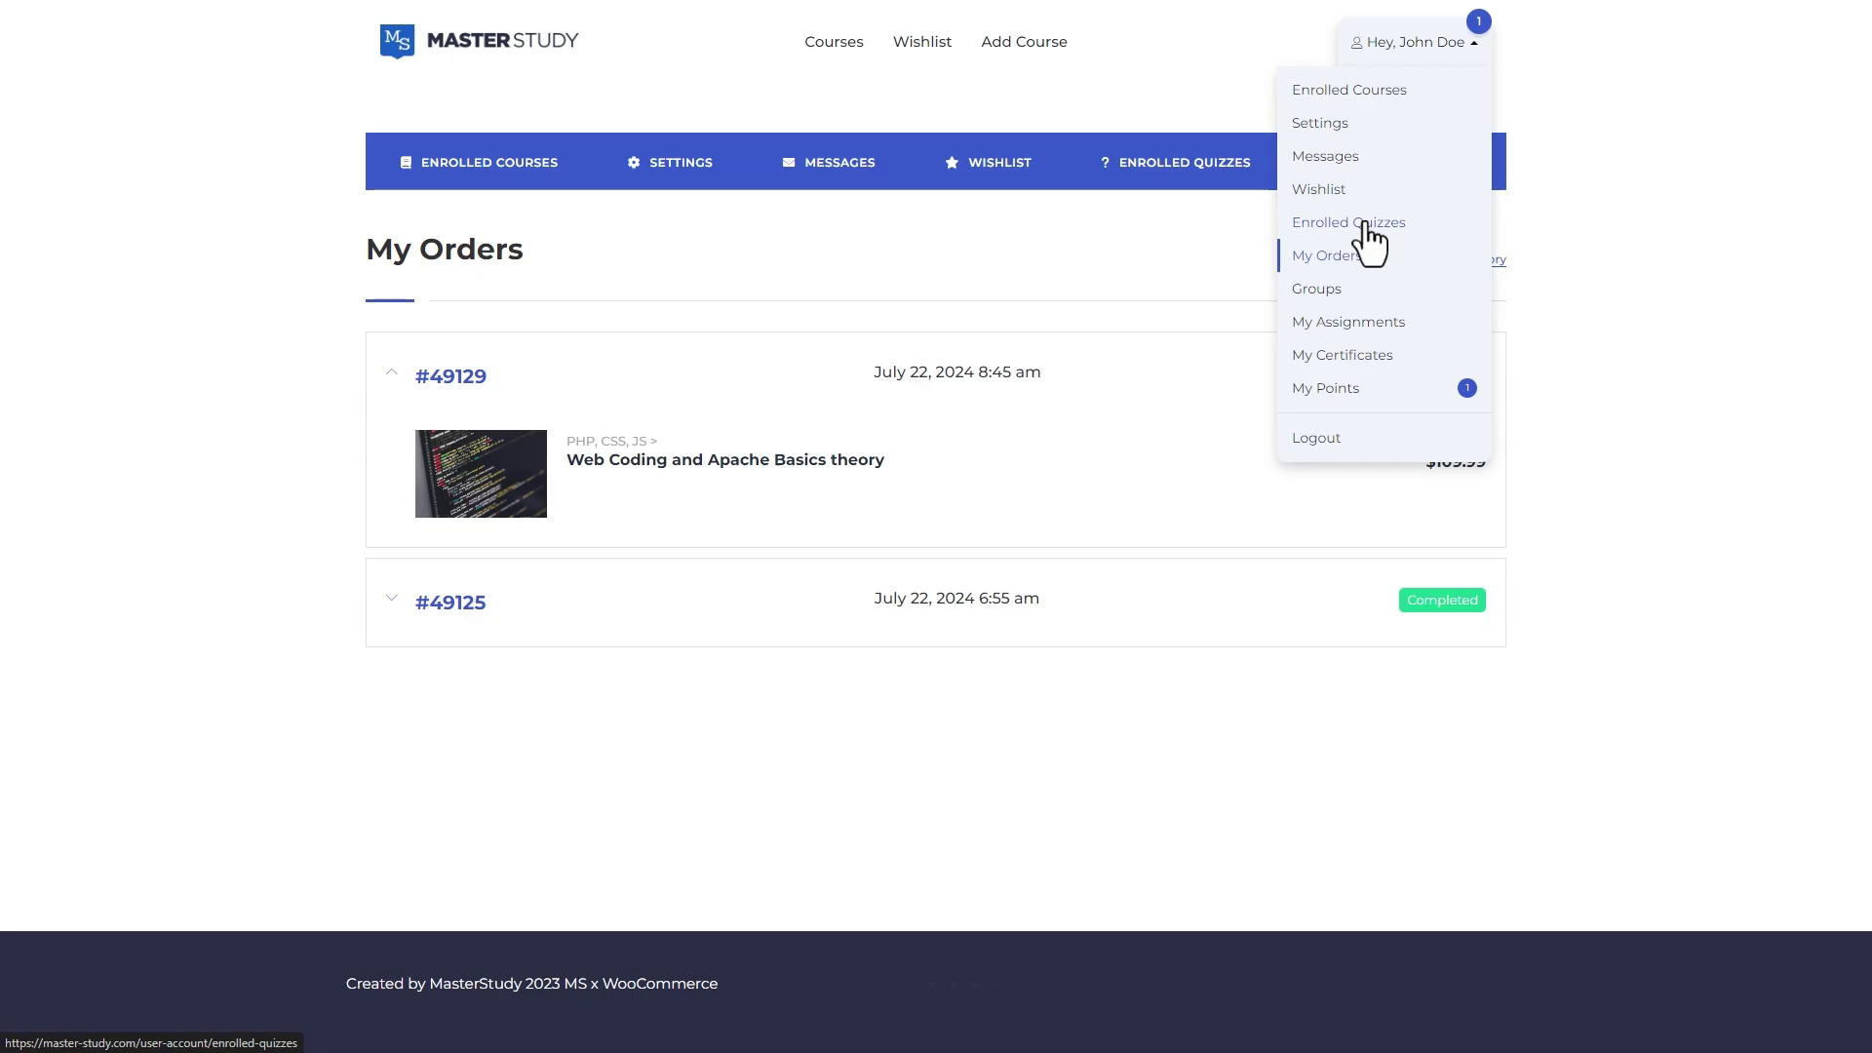
pyautogui.click(1370, 93)
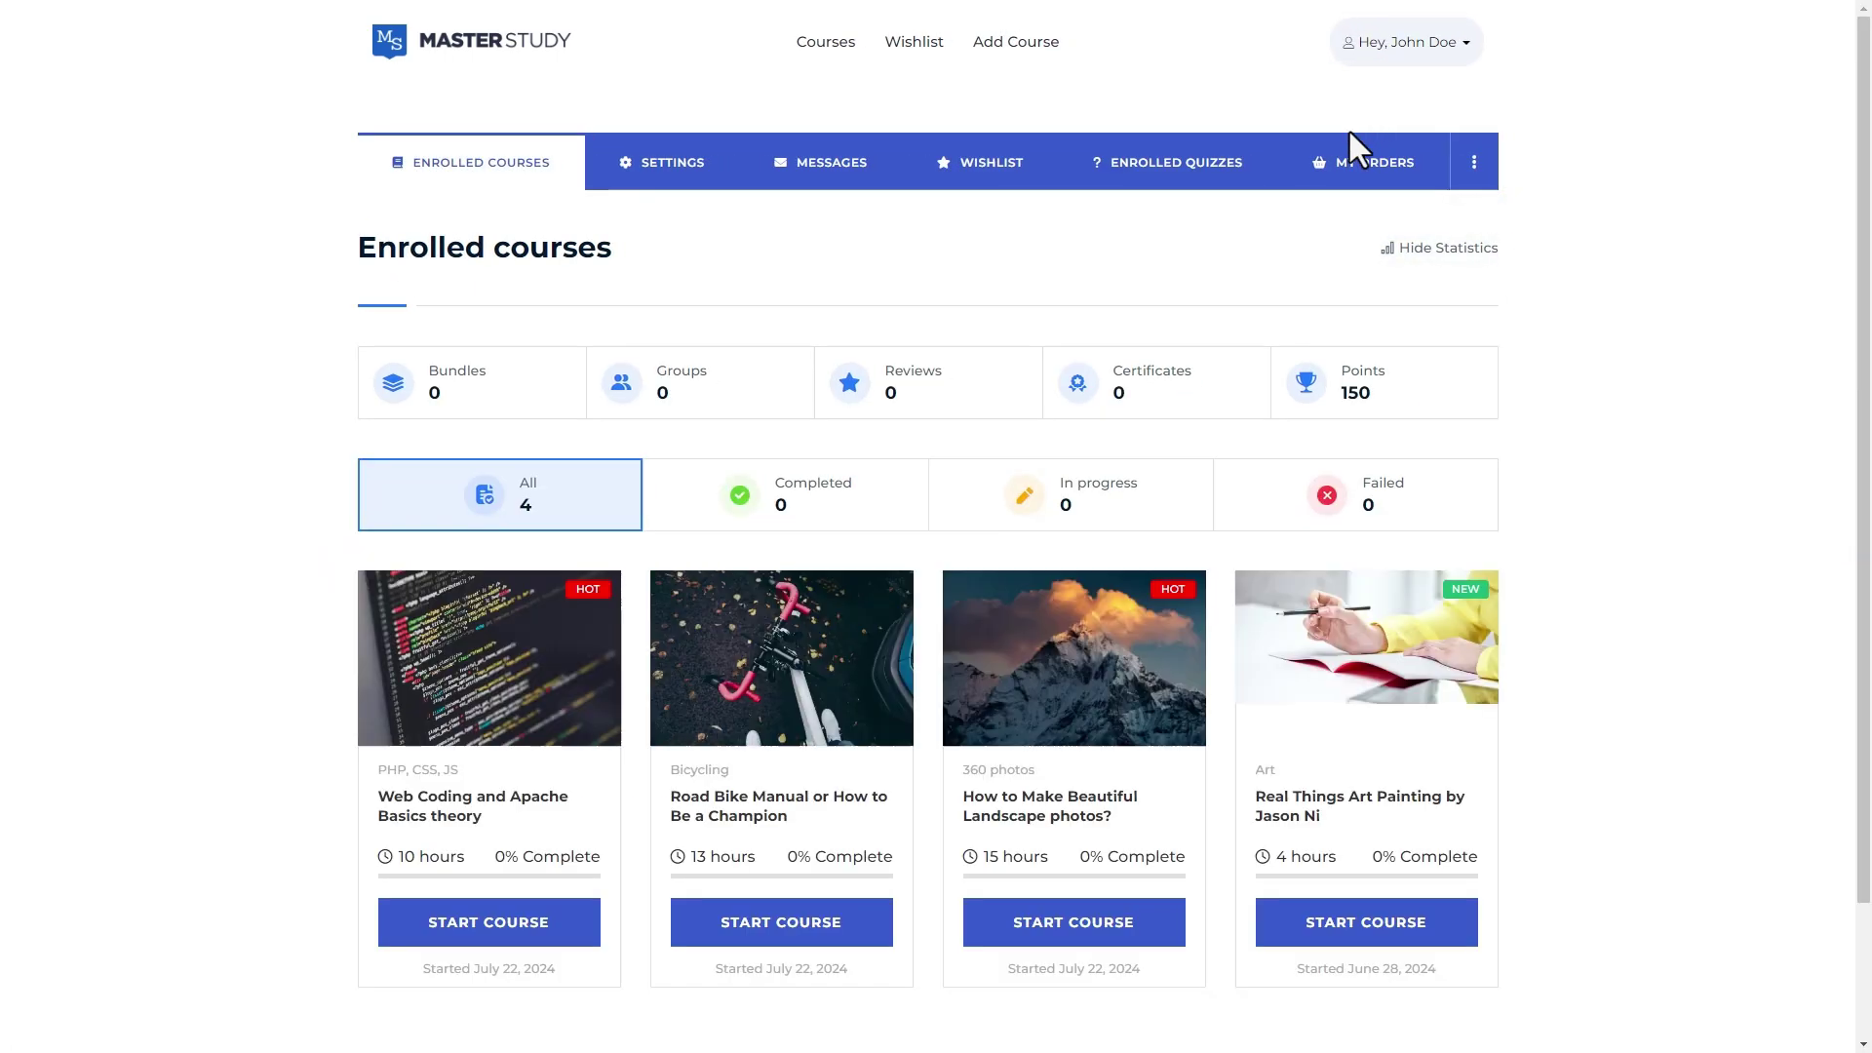
# Start Web Coding and Apache Basics theory, show its curriculum, enable dark mode, and complete the first lesson
pyautogui.click(536, 942)
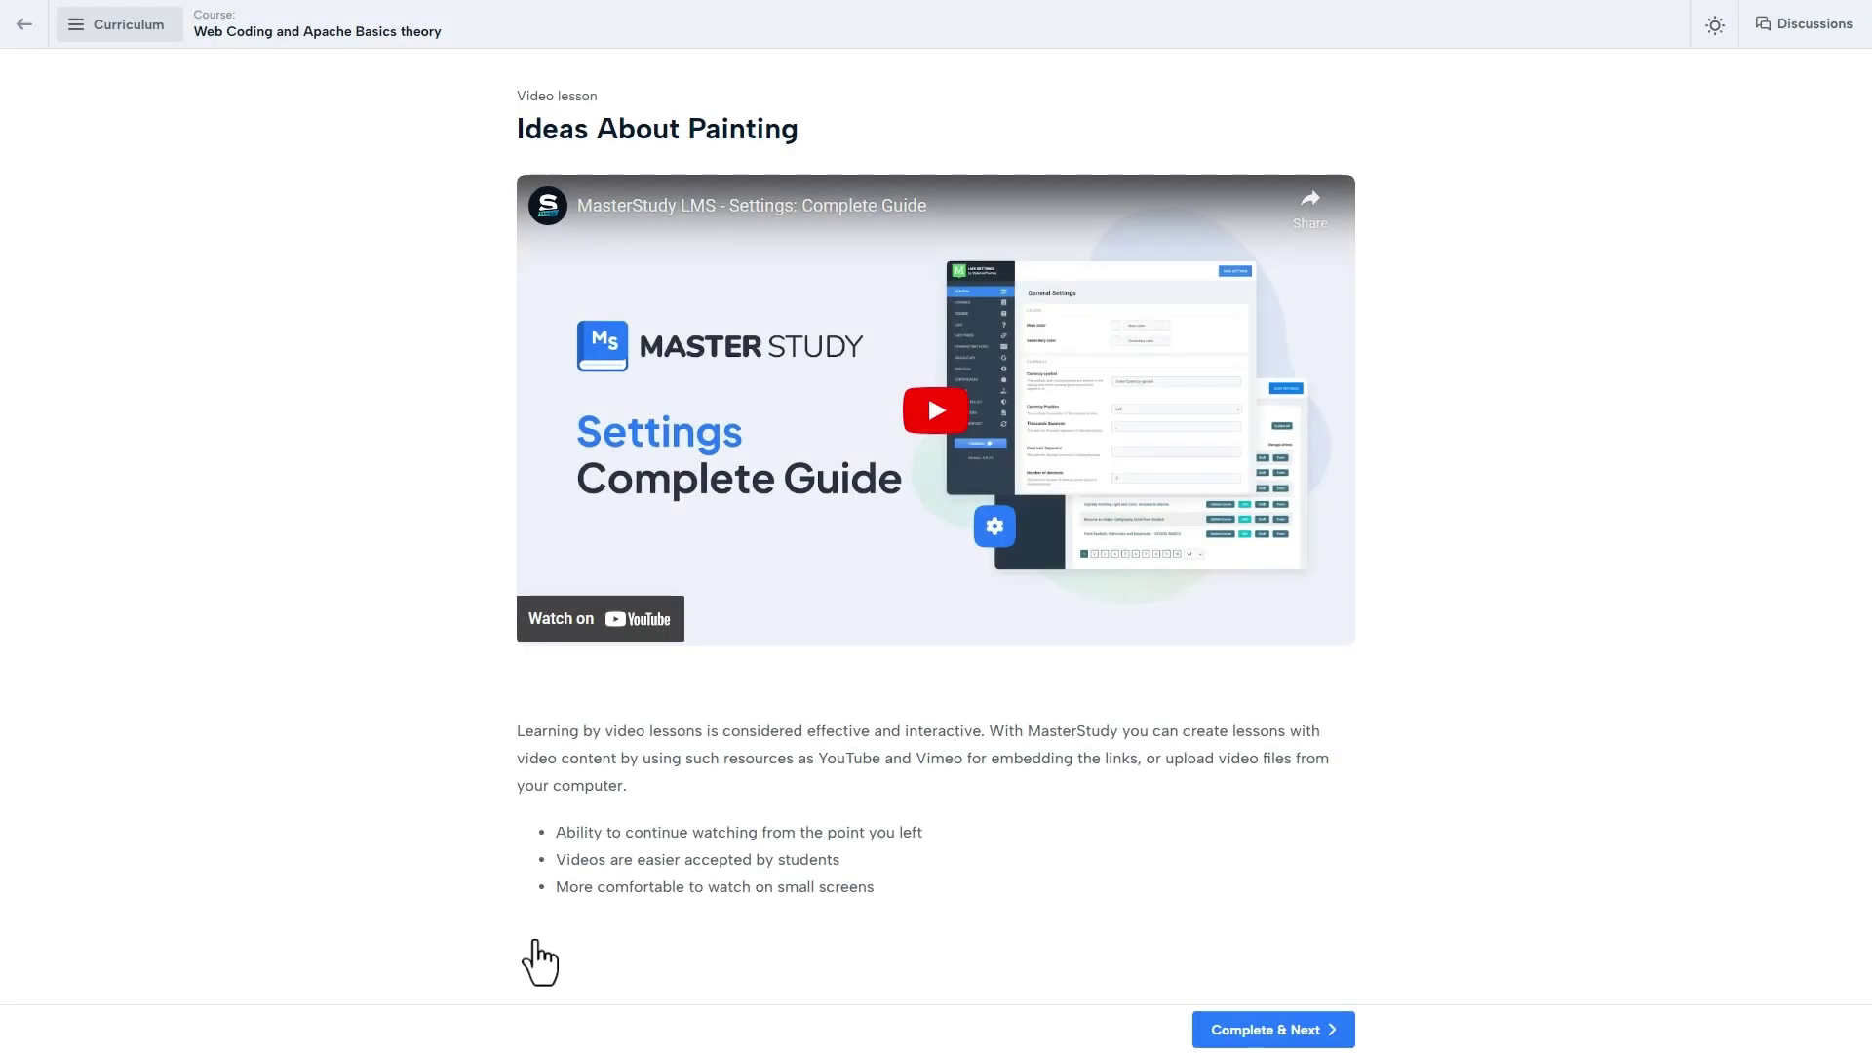
pyautogui.click(141, 22)
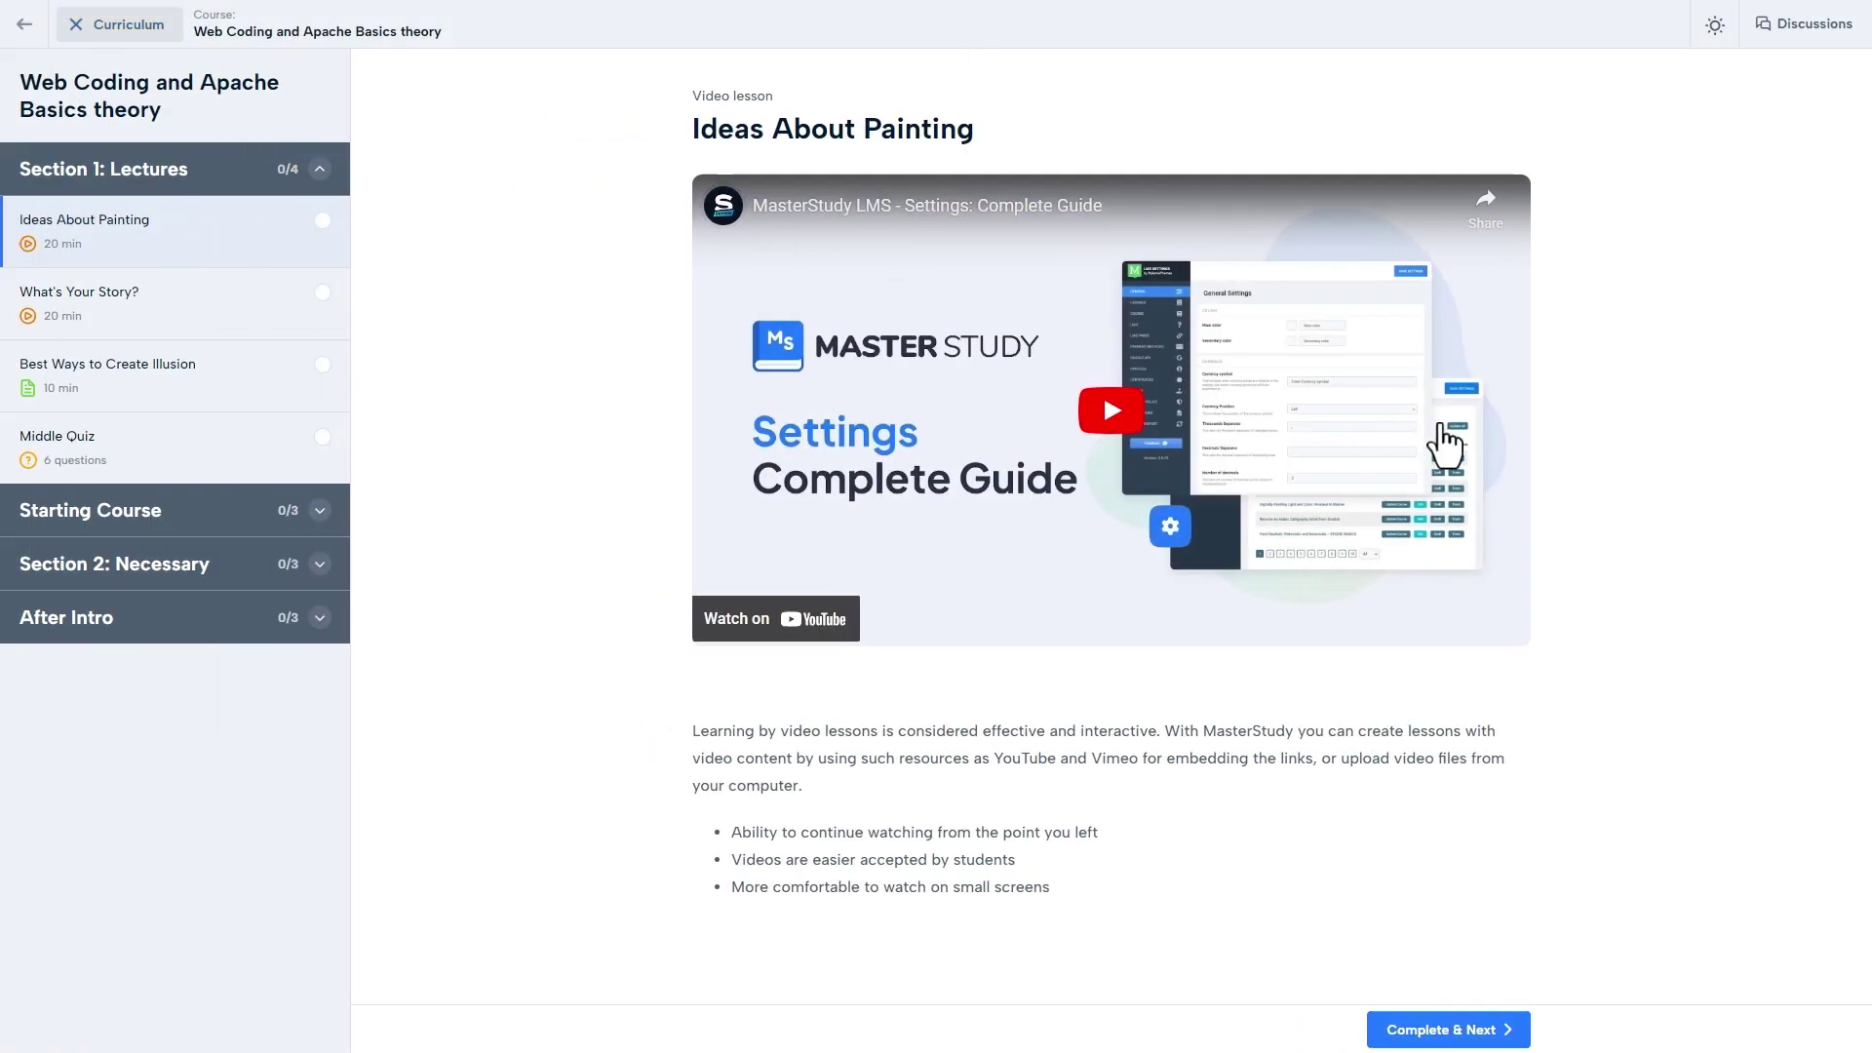
pyautogui.click(1715, 25)
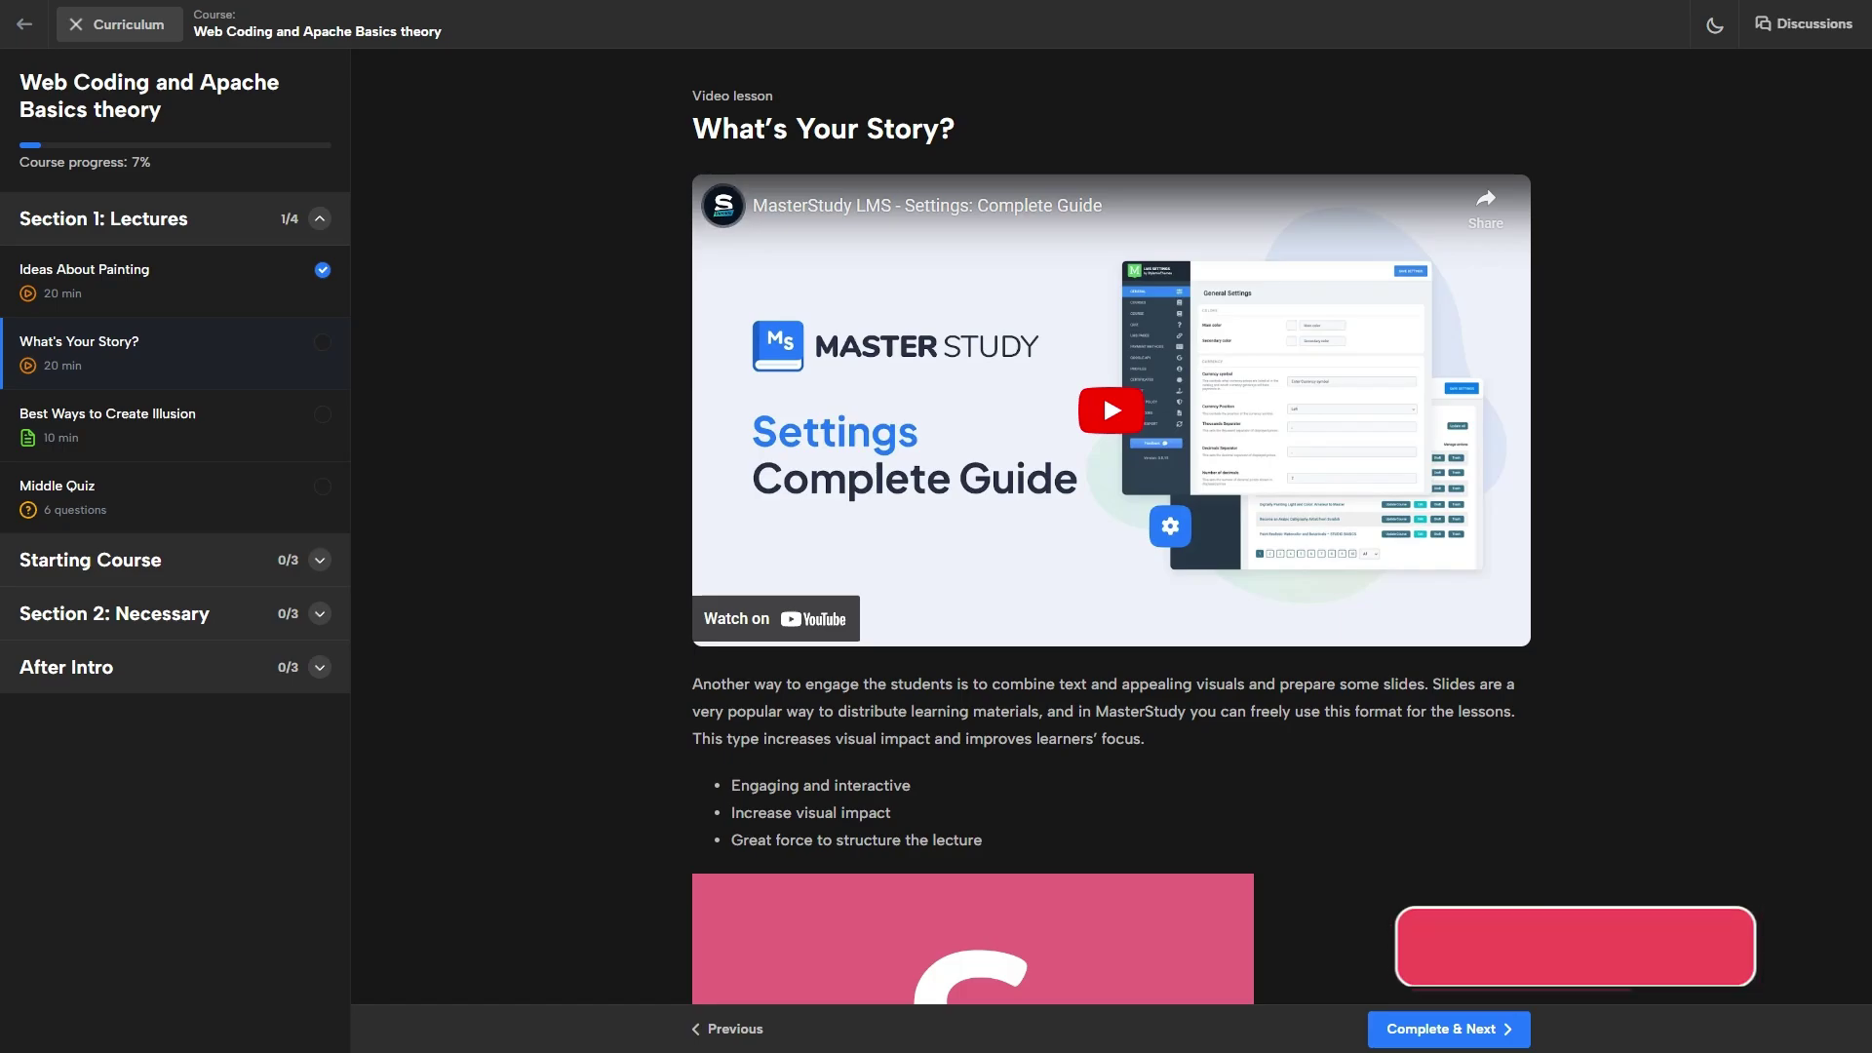
pyautogui.click(1448, 1029)
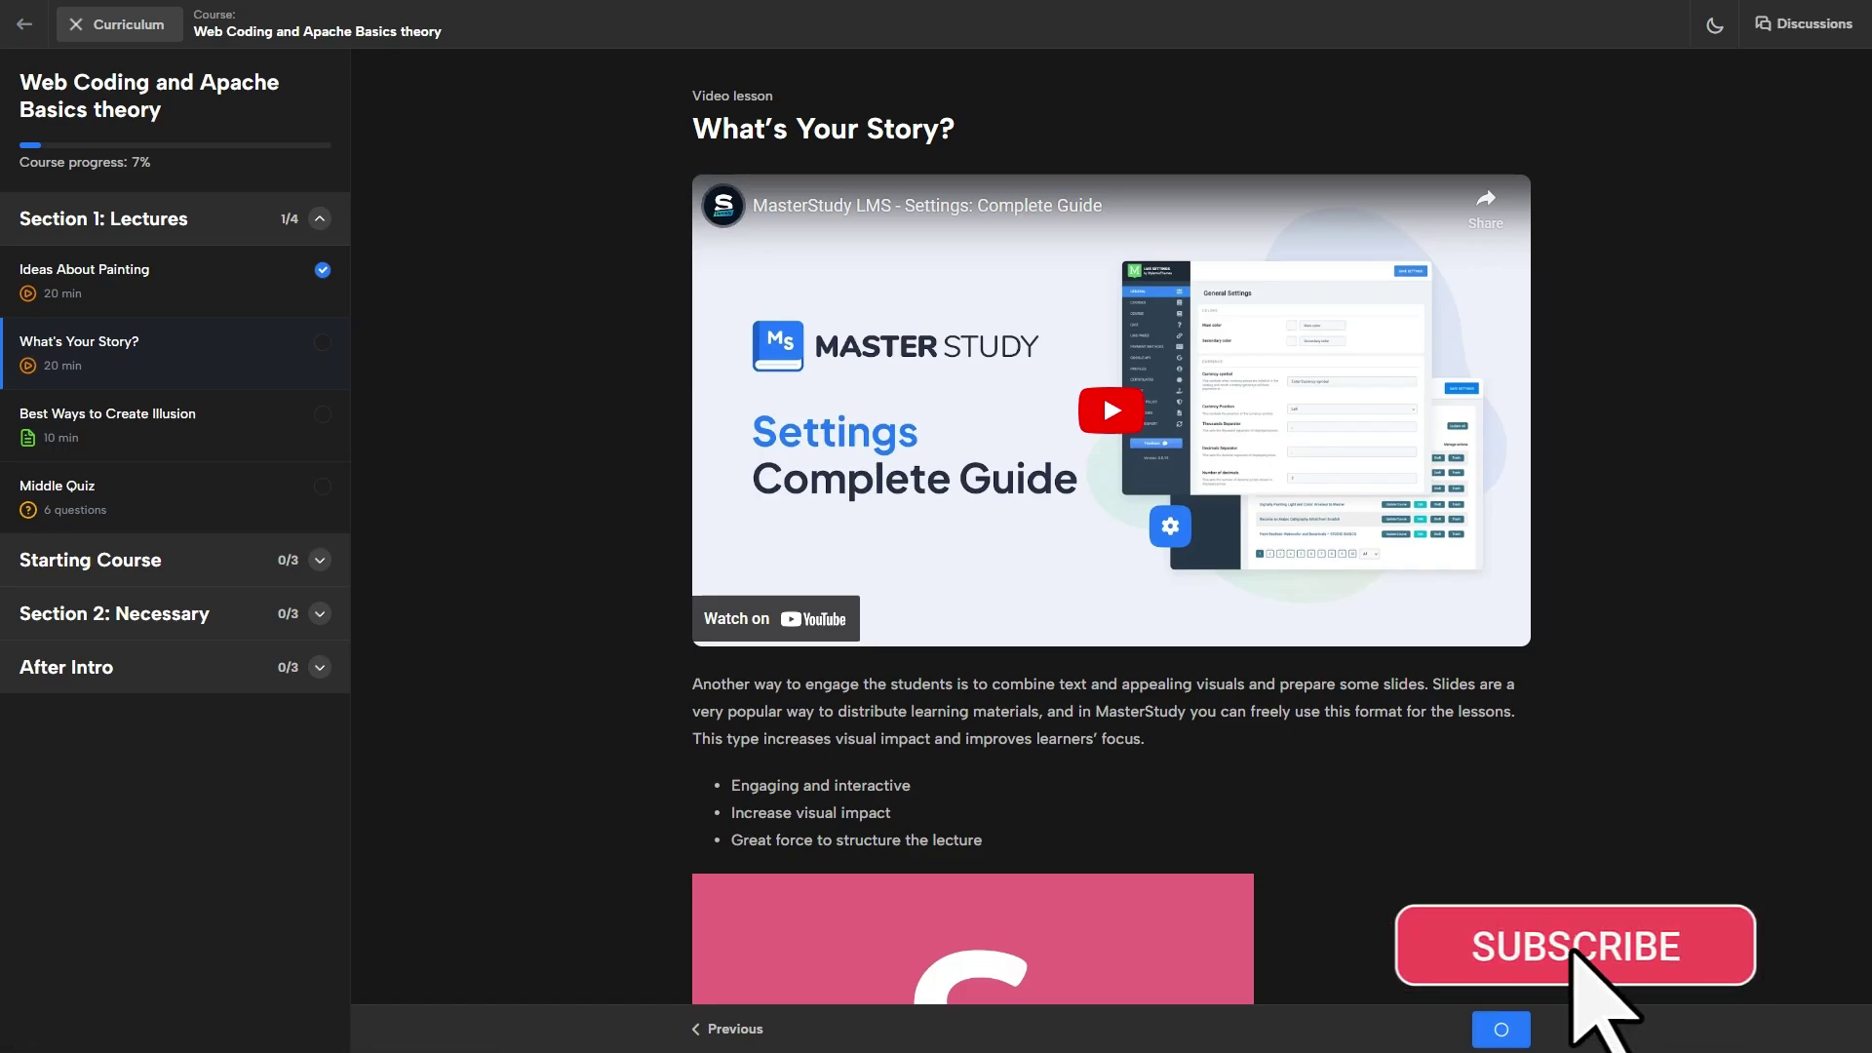